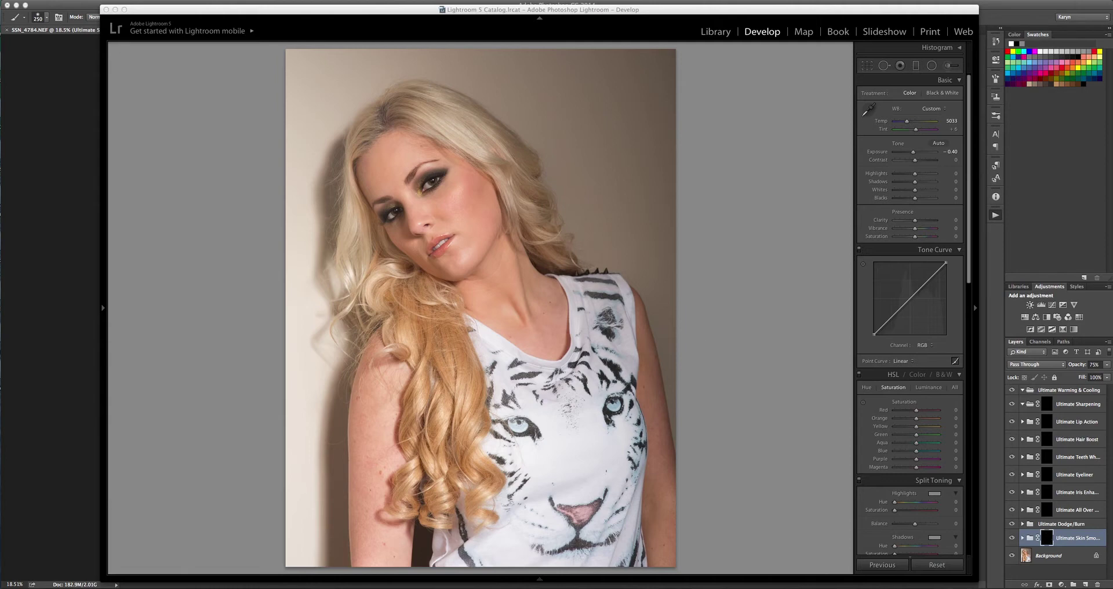
# - Switch to Photoshop and paint white over the forehead, nose and cheek on the Ultimate Skin Smoothing mask with the 250 px brush
pyautogui.click(31, 132)
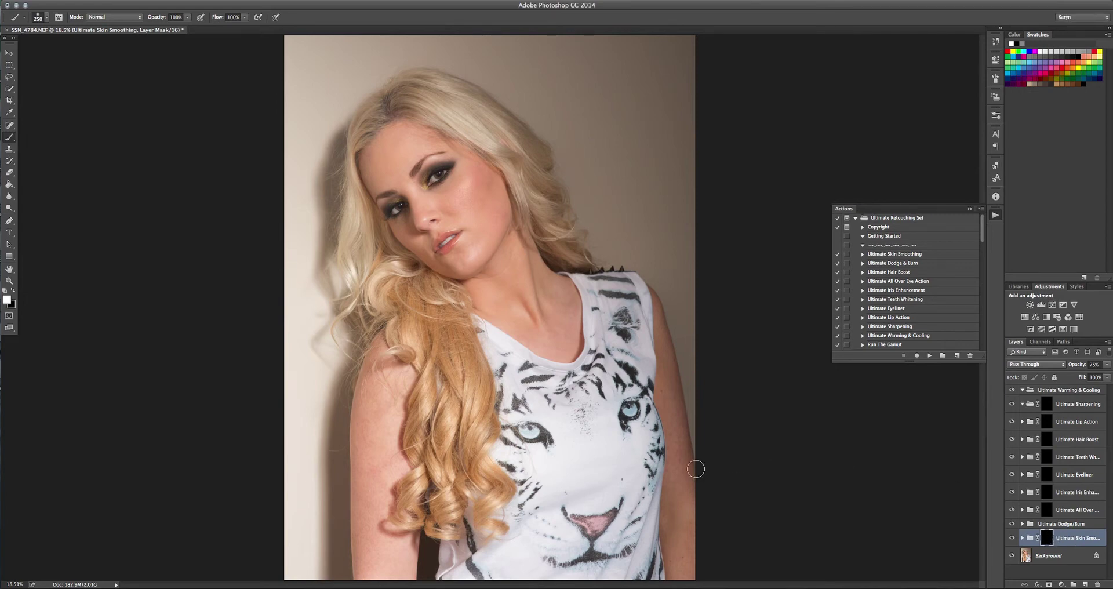
pyautogui.click(10, 280)
pyautogui.click(432, 160)
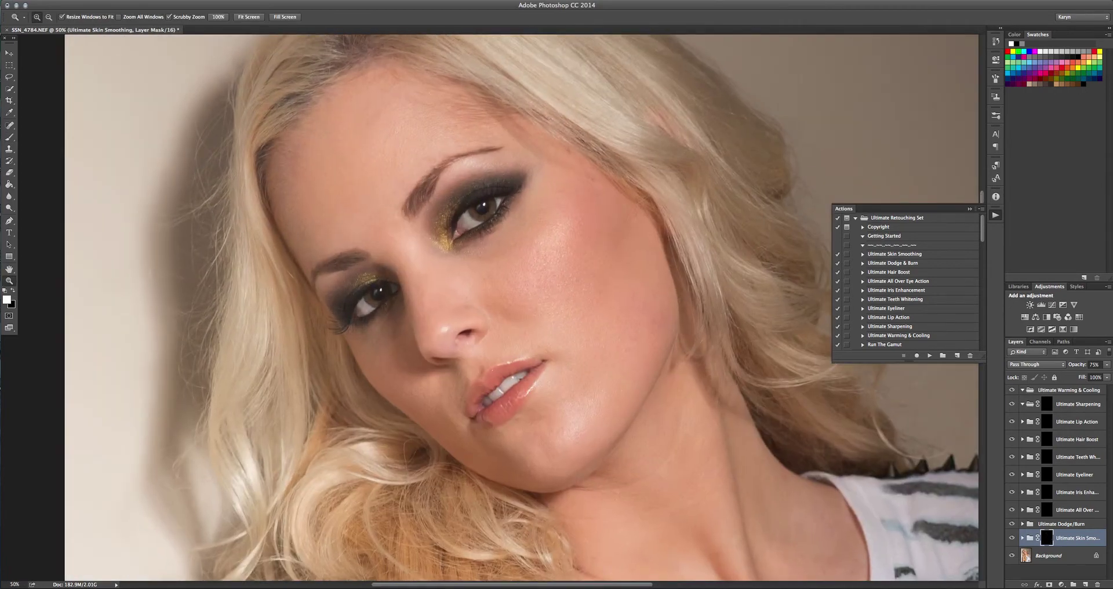
pyautogui.click(9, 137)
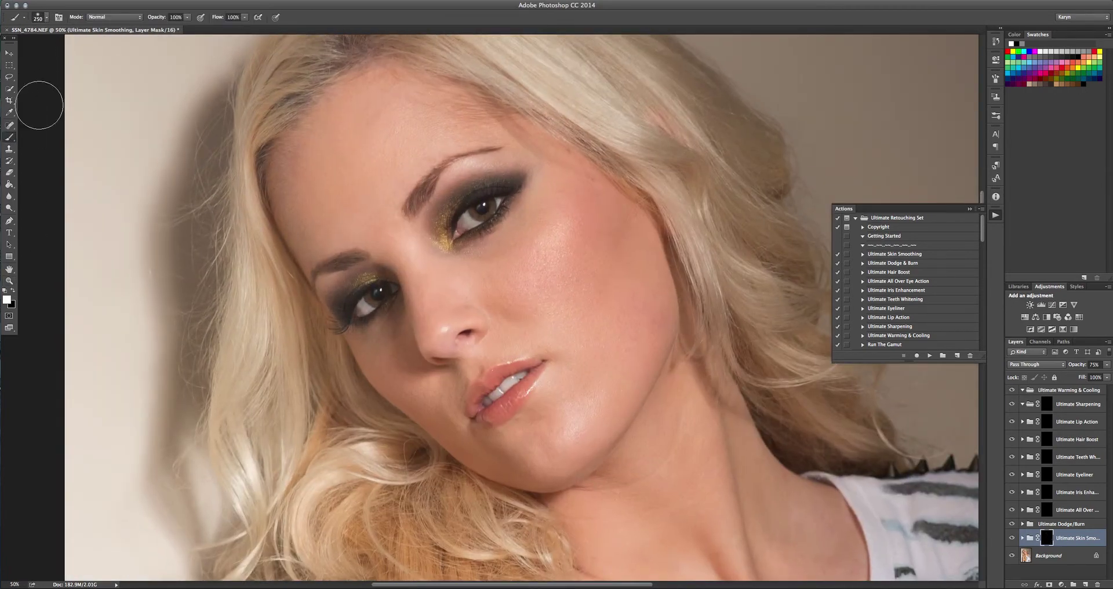
pyautogui.click(47, 18)
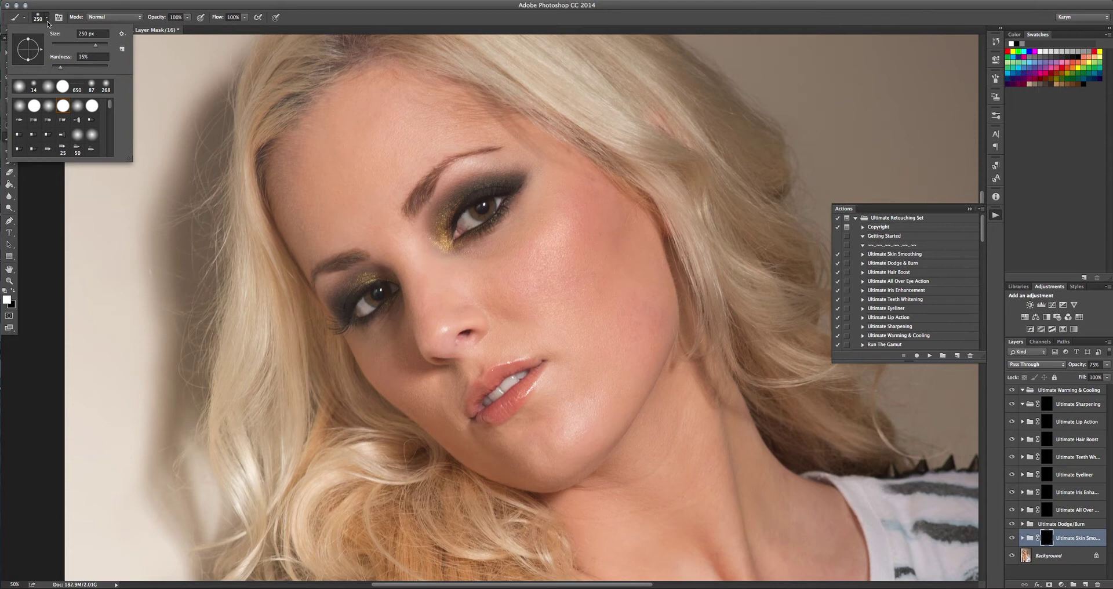
pyautogui.click(325, 148)
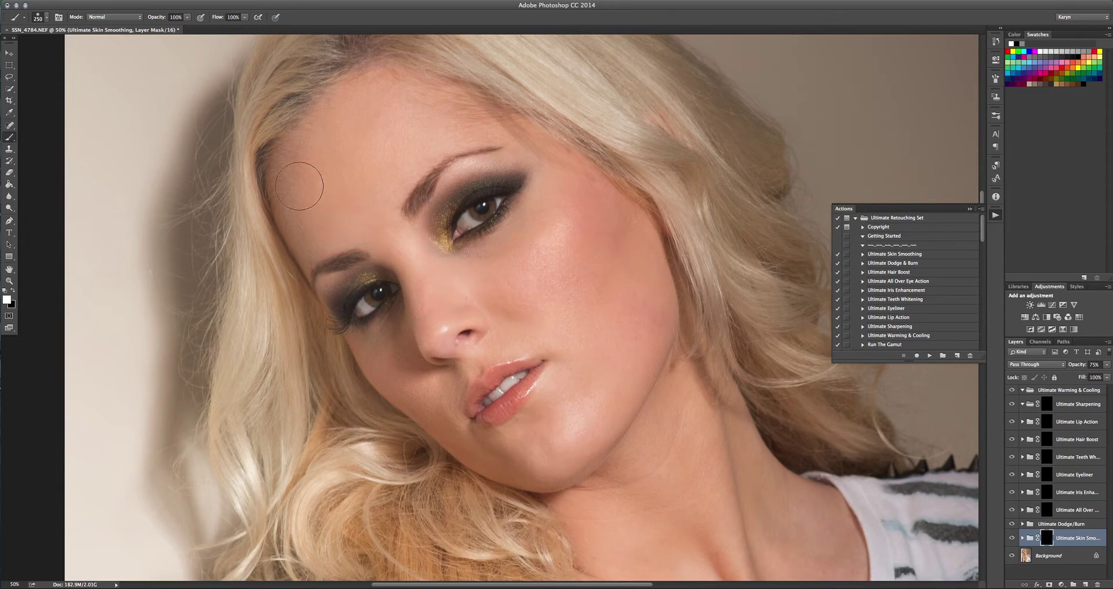
pyautogui.moveTo(299, 186); pyautogui.dragTo(310, 202)
pyautogui.moveTo(436, 307)
pyautogui.mouseDown()
pyautogui.moveTo(394, 373)
pyautogui.moveTo(448, 393)
pyautogui.moveTo(489, 322)
pyautogui.moveTo(594, 379)
pyautogui.moveTo(532, 449)
pyautogui.moveTo(572, 435)
pyautogui.moveTo(601, 387)
pyautogui.moveTo(594, 375)
pyautogui.moveTo(612, 353)
pyautogui.moveTo(630, 280)
pyautogui.moveTo(624, 358)
pyautogui.moveTo(640, 322)
pyautogui.moveTo(629, 374)
pyautogui.moveTo(640, 334)
pyautogui.moveTo(614, 246)
pyautogui.moveTo(538, 309)
pyautogui.moveTo(510, 288)
pyautogui.moveTo(536, 279)
pyautogui.moveTo(662, 337)
pyautogui.mouseUp()
# - Paint skin smoothing onto the chin, neck, chest and the upper arm beside the long hair
pyautogui.scroll(-2, 629, 355)
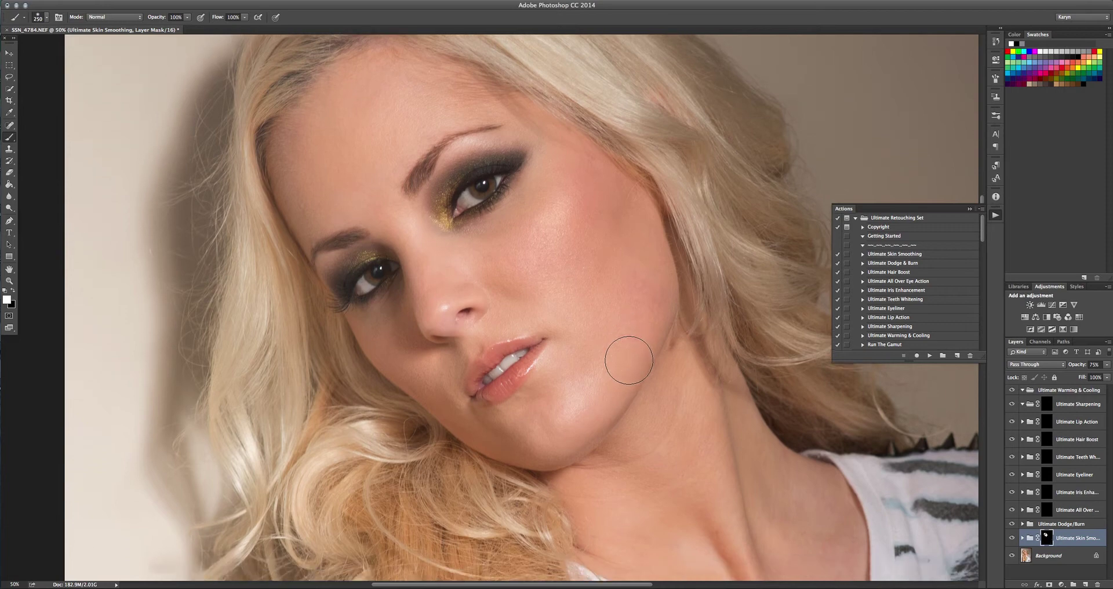
pyautogui.scroll(-3, 599, 393)
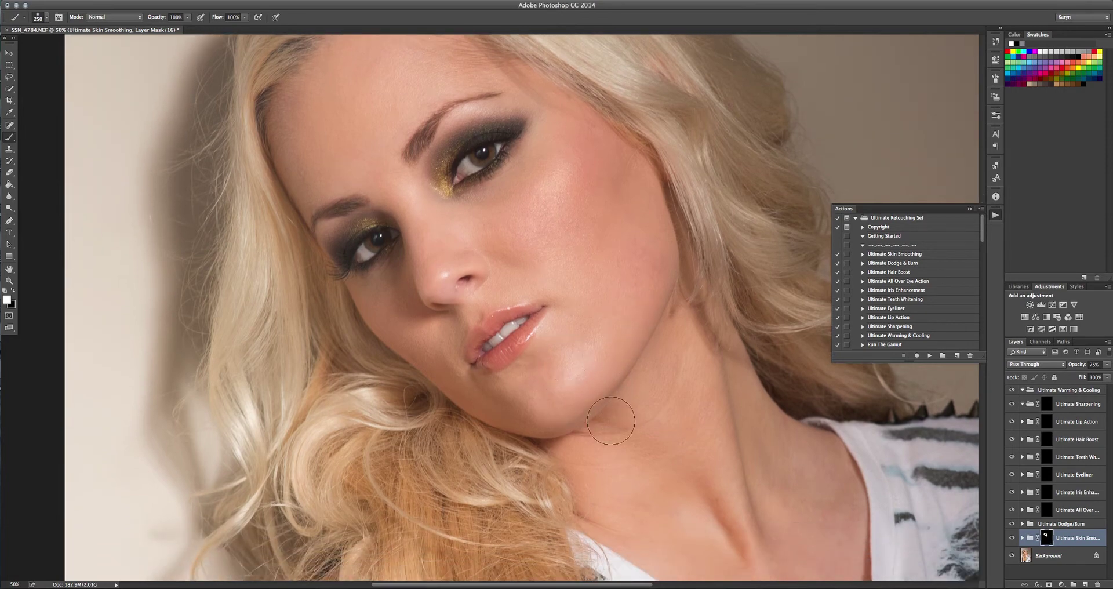
pyautogui.moveTo(611, 421)
pyautogui.mouseDown()
pyautogui.moveTo(658, 422)
pyautogui.moveTo(677, 311)
pyautogui.moveTo(649, 428)
pyautogui.moveTo(603, 448)
pyautogui.moveTo(586, 472)
pyautogui.moveTo(638, 497)
pyautogui.moveTo(707, 418)
pyautogui.moveTo(715, 429)
pyautogui.moveTo(711, 381)
pyautogui.moveTo(800, 463)
pyautogui.moveTo(816, 457)
pyautogui.moveTo(830, 498)
pyautogui.mouseUp()
pyautogui.scroll(-5, 830, 499)
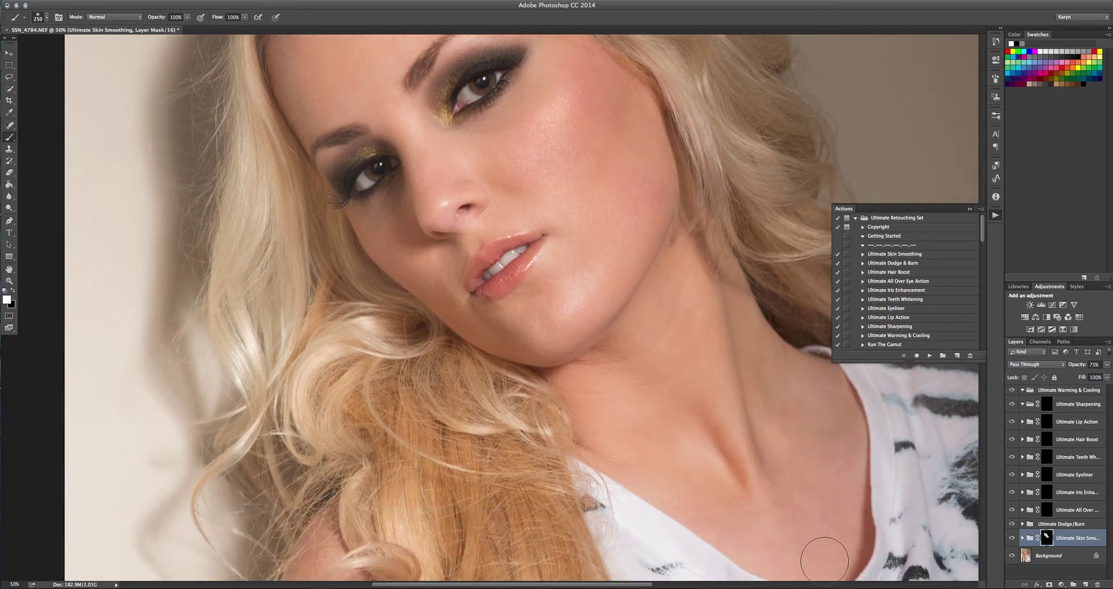
pyautogui.scroll(-5, 722, 446)
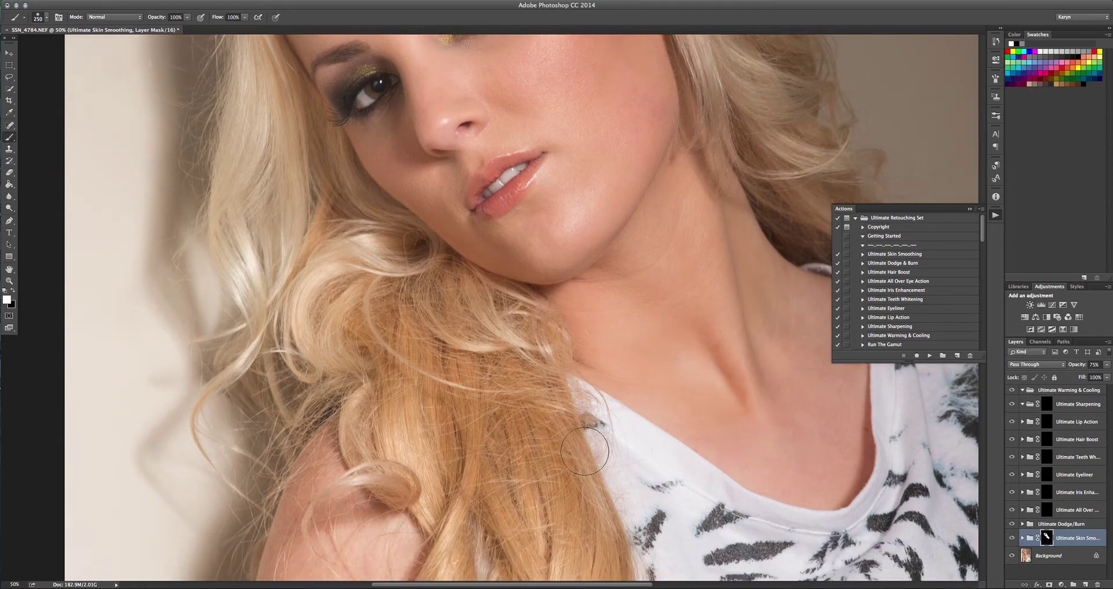
pyautogui.scroll(-8, 584, 450)
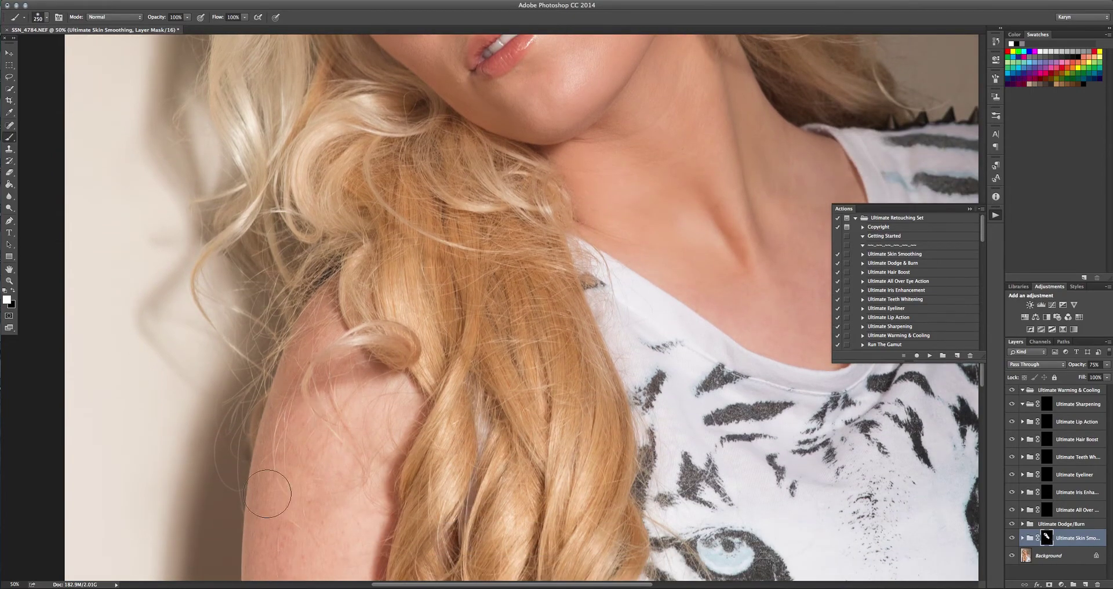
pyautogui.scroll(-7, 272, 504)
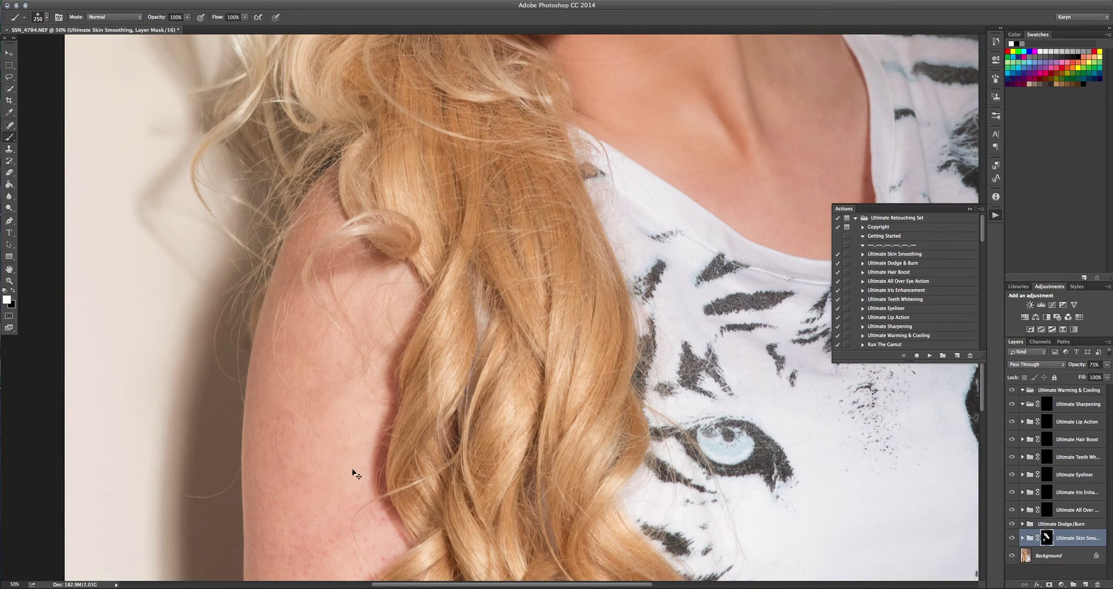
# - Enlarge the brush and paint the smoothing over the skin of both arms
pyautogui.press('super+0')
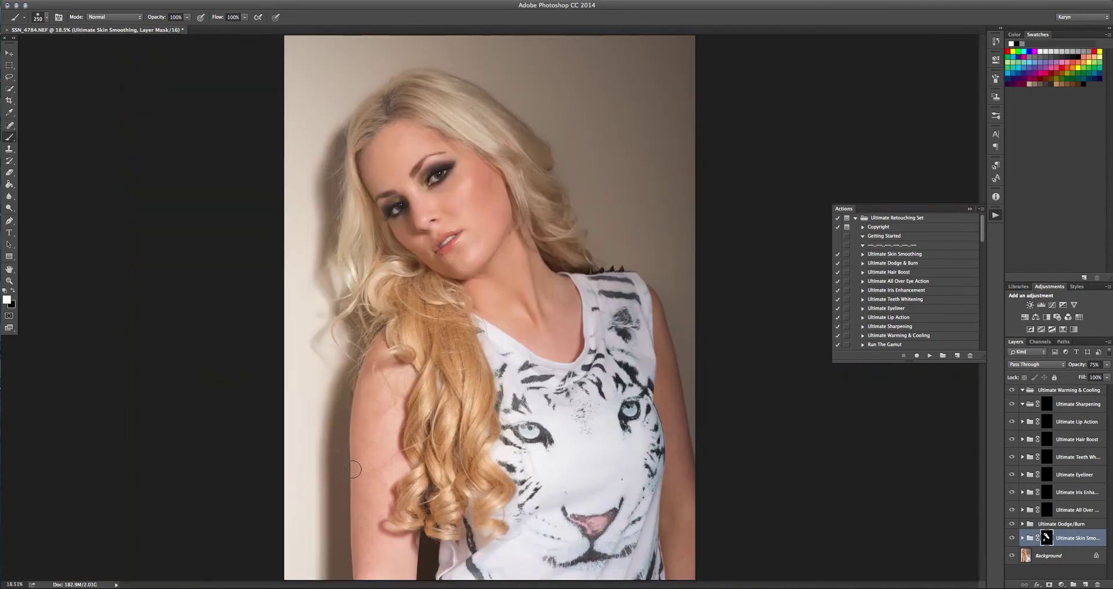
pyautogui.click(48, 19)
pyautogui.moveTo(97, 46); pyautogui.dragTo(99, 46)
pyautogui.click(381, 486)
pyautogui.moveTo(380, 486)
pyautogui.mouseDown()
pyautogui.moveTo(371, 540)
pyautogui.moveTo(395, 567)
pyautogui.moveTo(377, 559)
pyautogui.moveTo(389, 459)
pyautogui.mouseUp()
pyautogui.moveTo(685, 401)
pyautogui.mouseDown()
pyautogui.moveTo(671, 397)
pyautogui.moveTo(656, 313)
pyautogui.moveTo(677, 548)
pyautogui.moveTo(687, 506)
pyautogui.moveTo(666, 401)
pyautogui.mouseUp()
# - Paint black with a 79 px brush along the shirt's edge beside the arm to remove the smoothing from the fabric
pyautogui.click(7, 282)
pyautogui.click(663, 433)
pyautogui.click(662, 432)
pyautogui.click(664, 432)
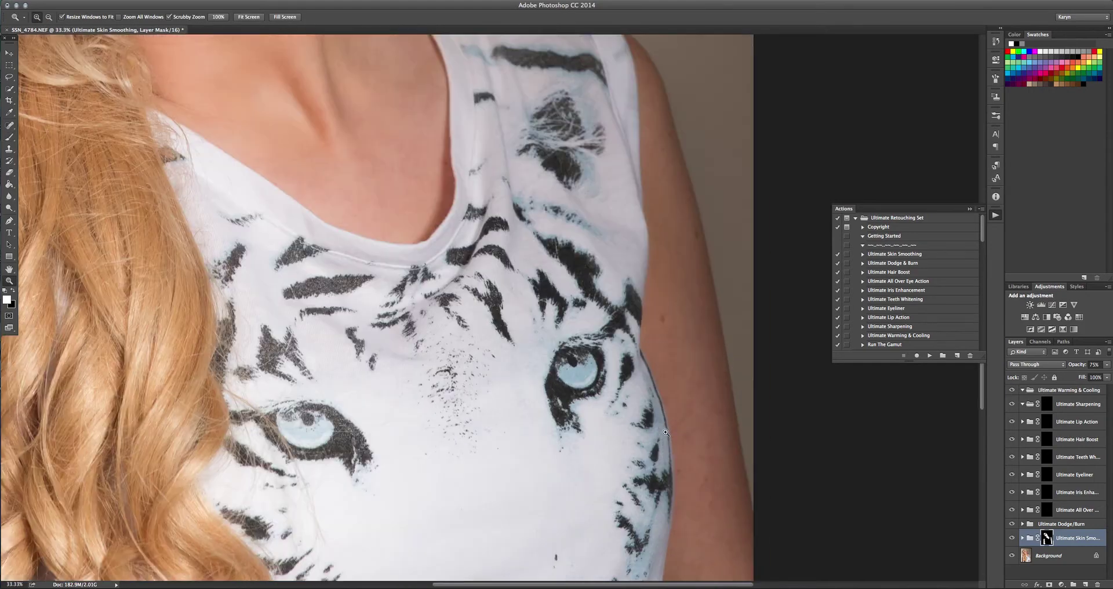
pyautogui.click(652, 359)
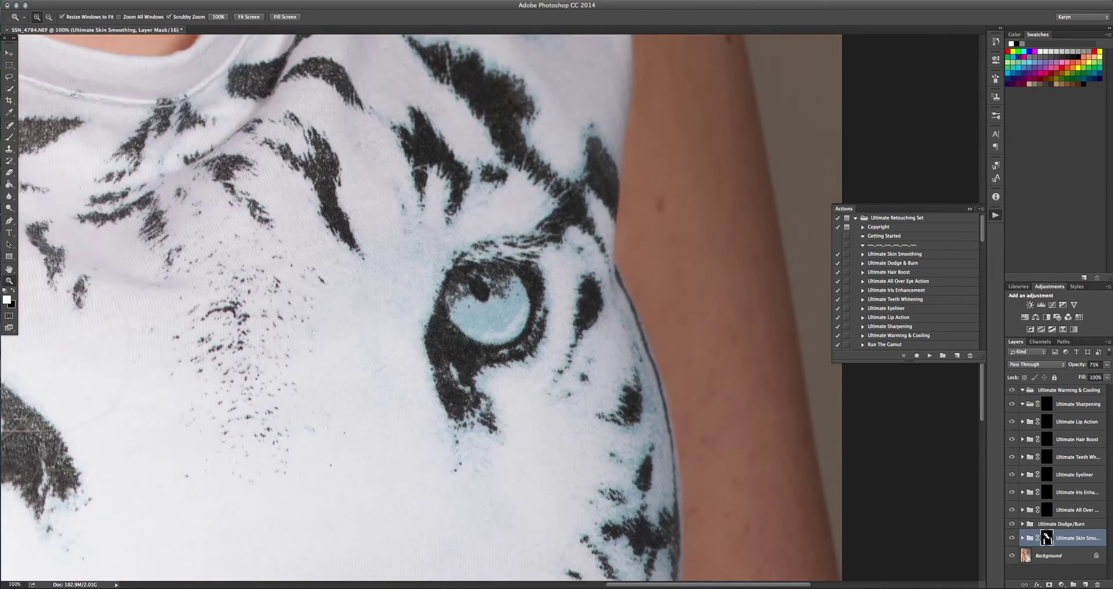
pyautogui.click(9, 138)
pyautogui.click(13, 291)
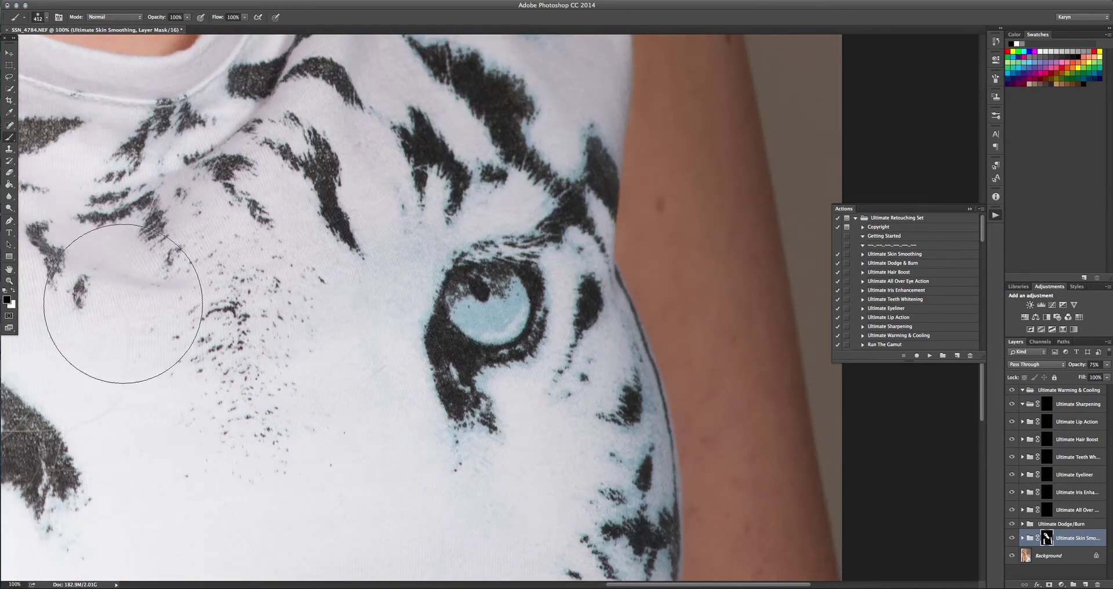
pyautogui.click(47, 20)
pyautogui.moveTo(90, 44); pyautogui.dragTo(75, 45)
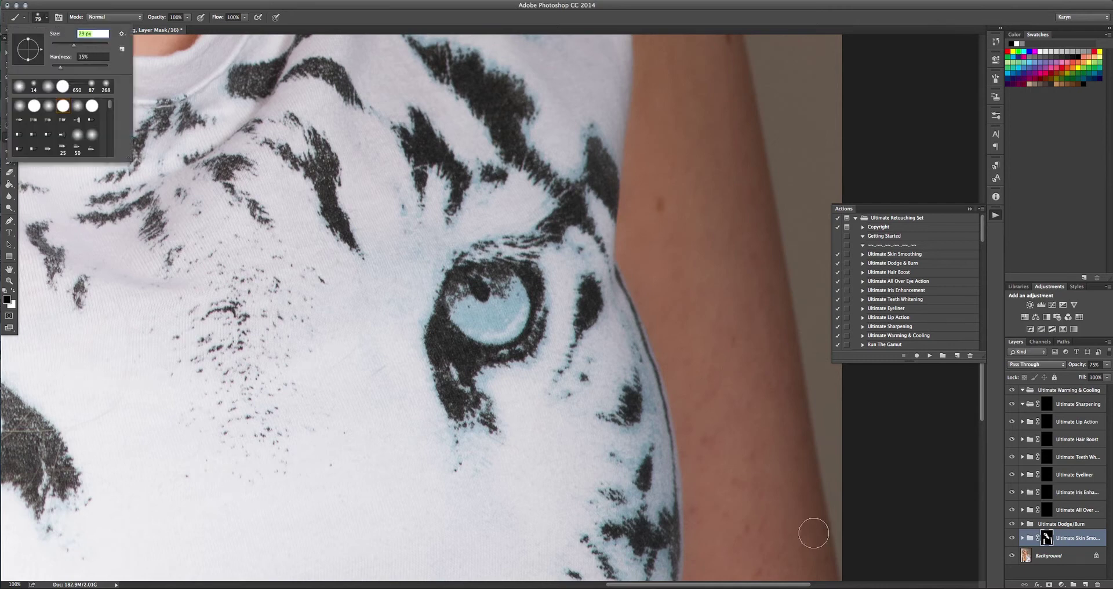
pyautogui.click(640, 397)
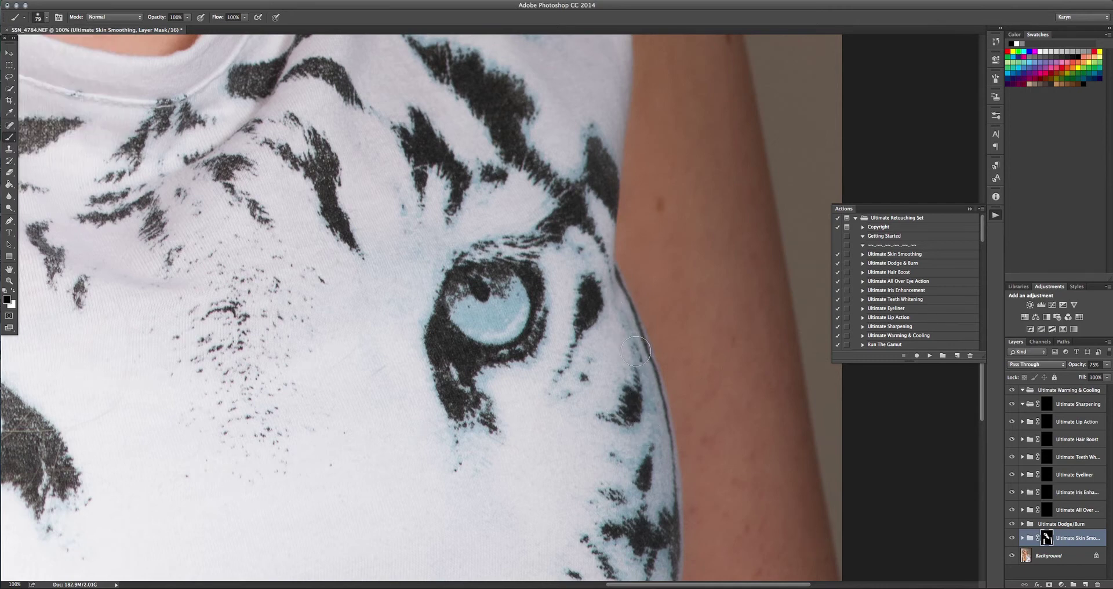
pyautogui.moveTo(636, 351)
pyautogui.mouseDown()
pyautogui.moveTo(661, 432)
pyautogui.moveTo(655, 542)
pyautogui.mouseUp()
pyautogui.moveTo(591, 146); pyautogui.dragTo(599, 226)
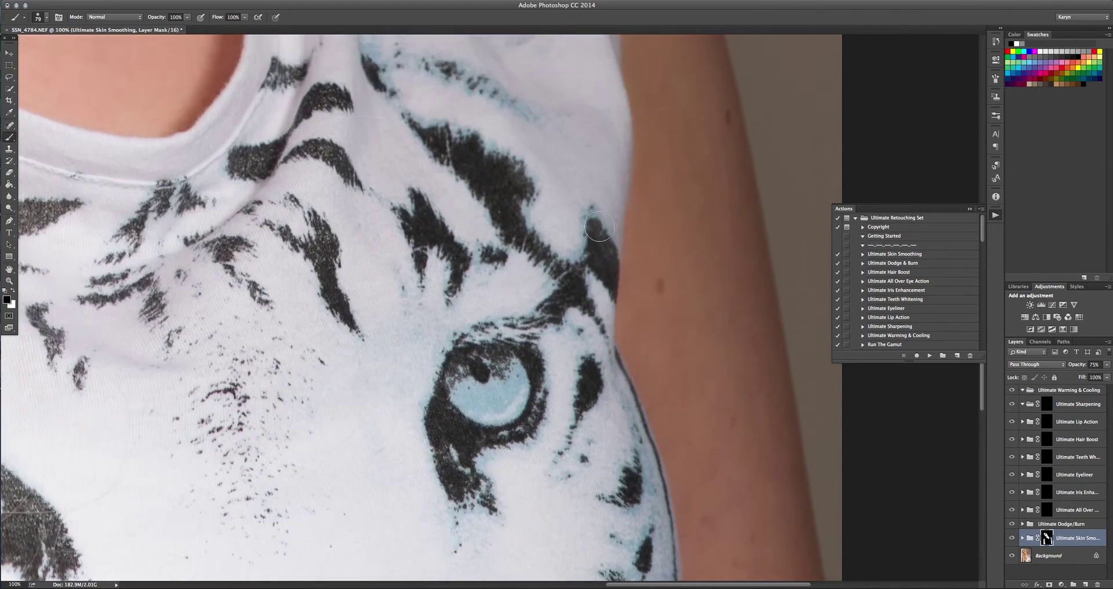
pyautogui.scroll(2, 599, 227)
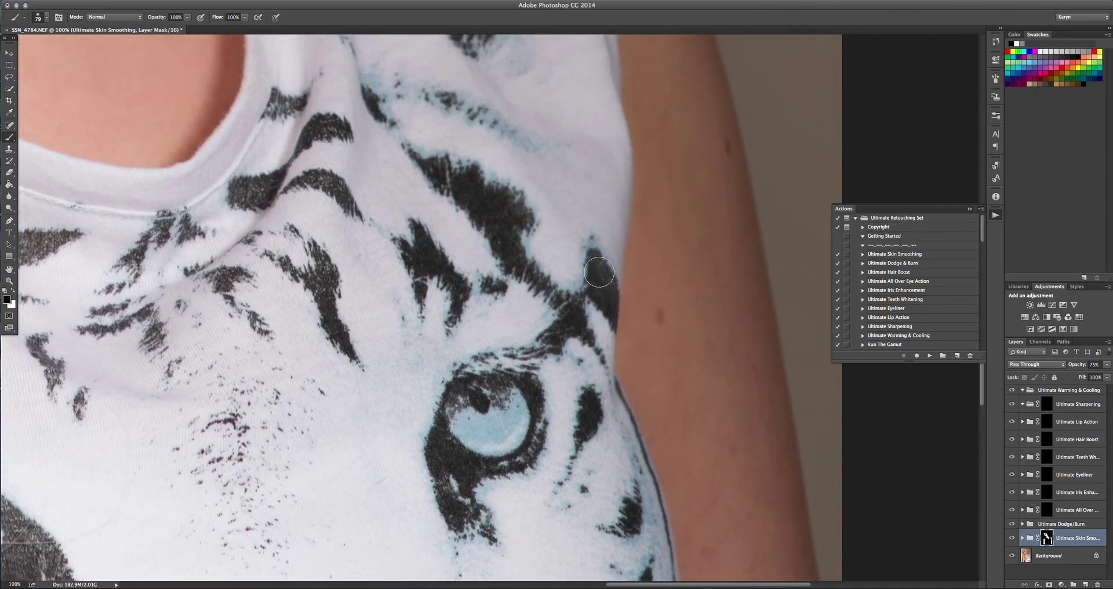
# - Compare the face with the Ultimate Skin Smoothing group hidden and shown
pyautogui.press('super+0')
pyautogui.click(9, 281)
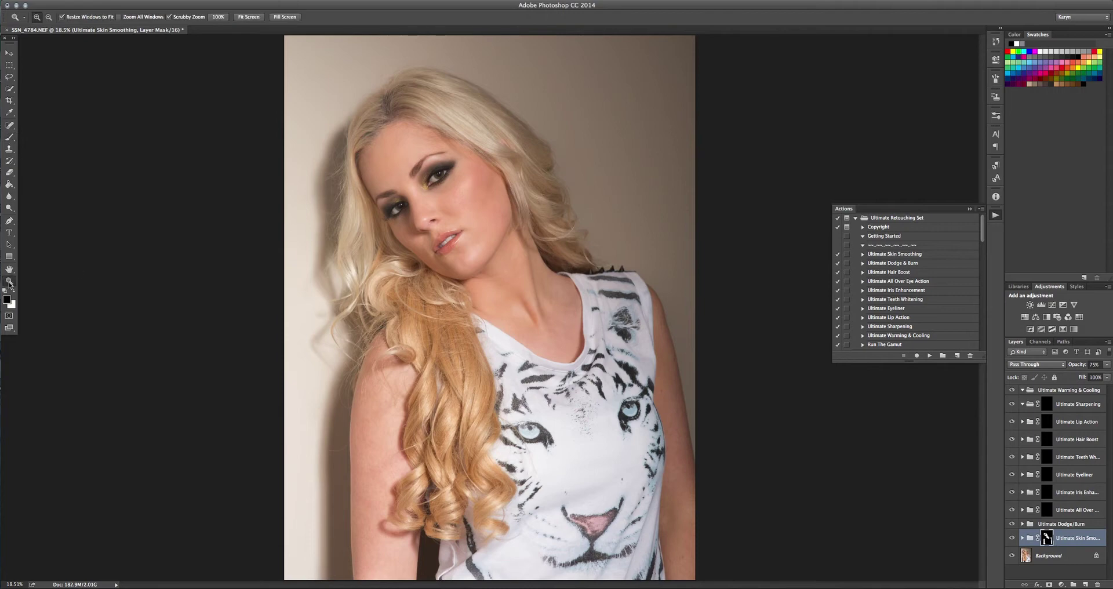
pyautogui.click(419, 197)
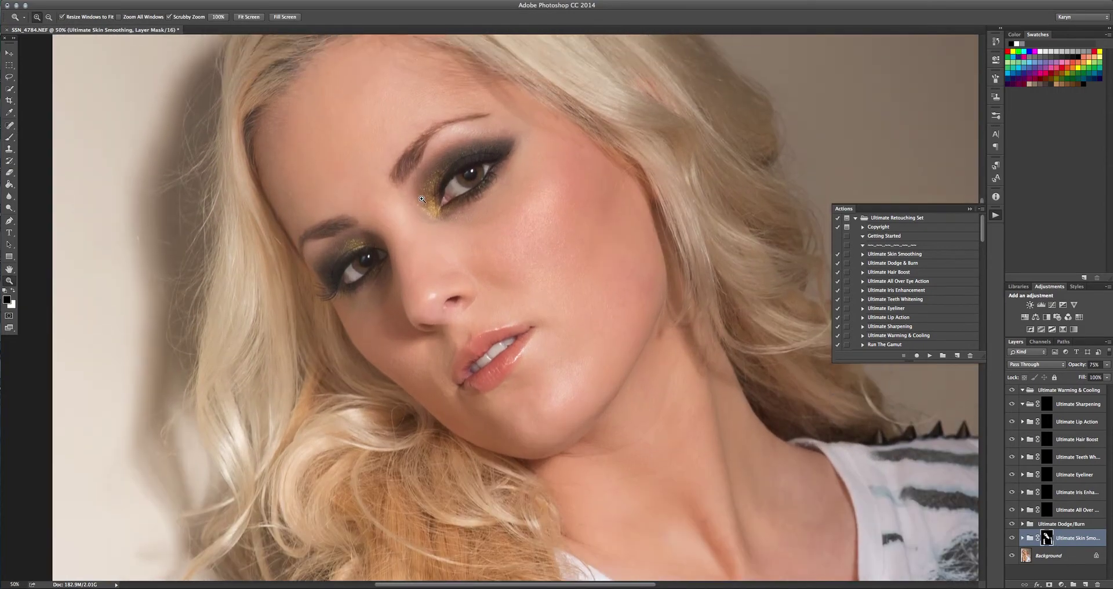
pyautogui.click(1012, 539)
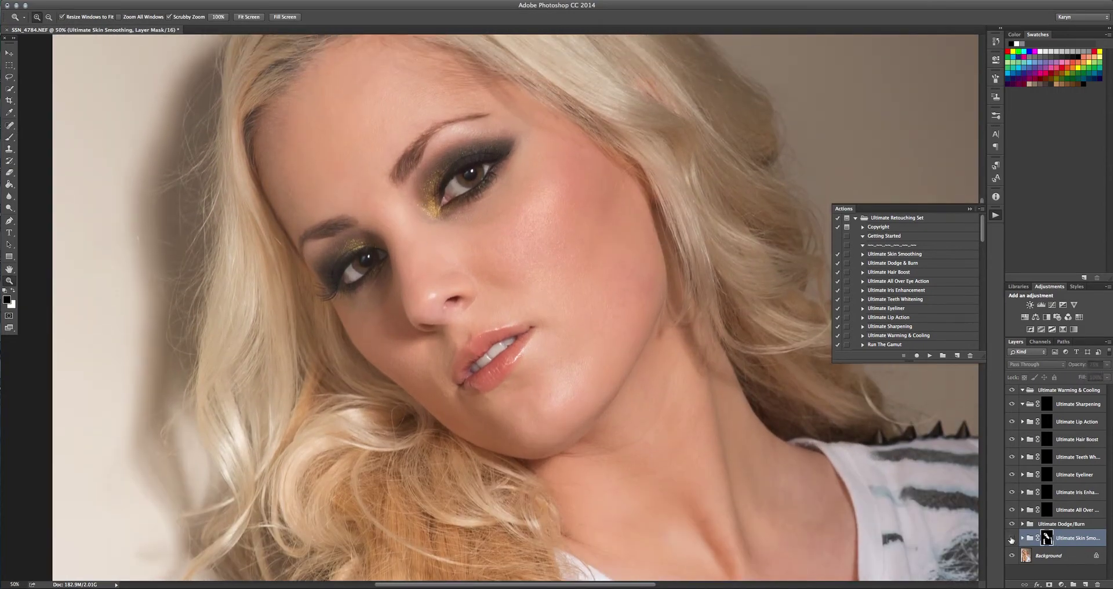
pyautogui.click(1011, 539)
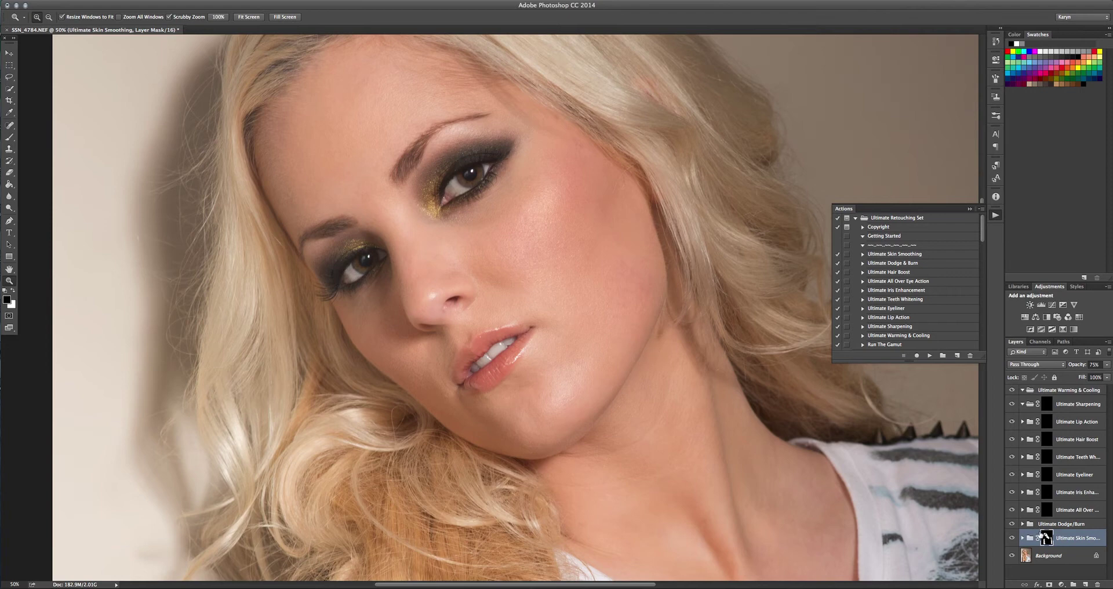
# - Set the opacity of the Smoother layer inside the Ultimate Skin Smoothing group to 80%
pyautogui.click(1023, 538)
pyautogui.scroll(-3, 1044, 522)
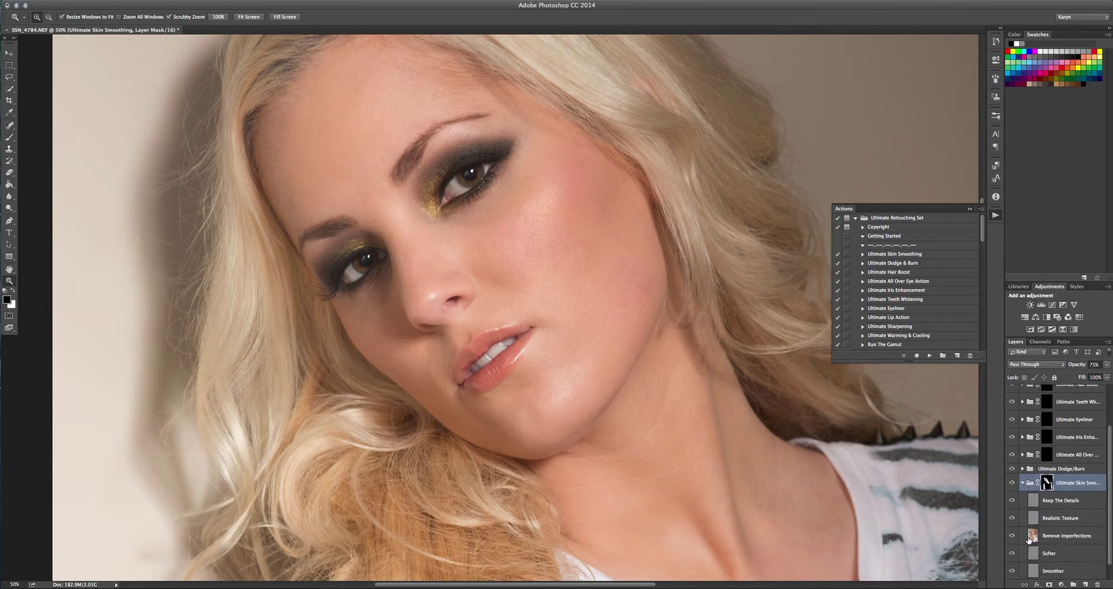
pyautogui.click(1052, 553)
pyautogui.click(1108, 366)
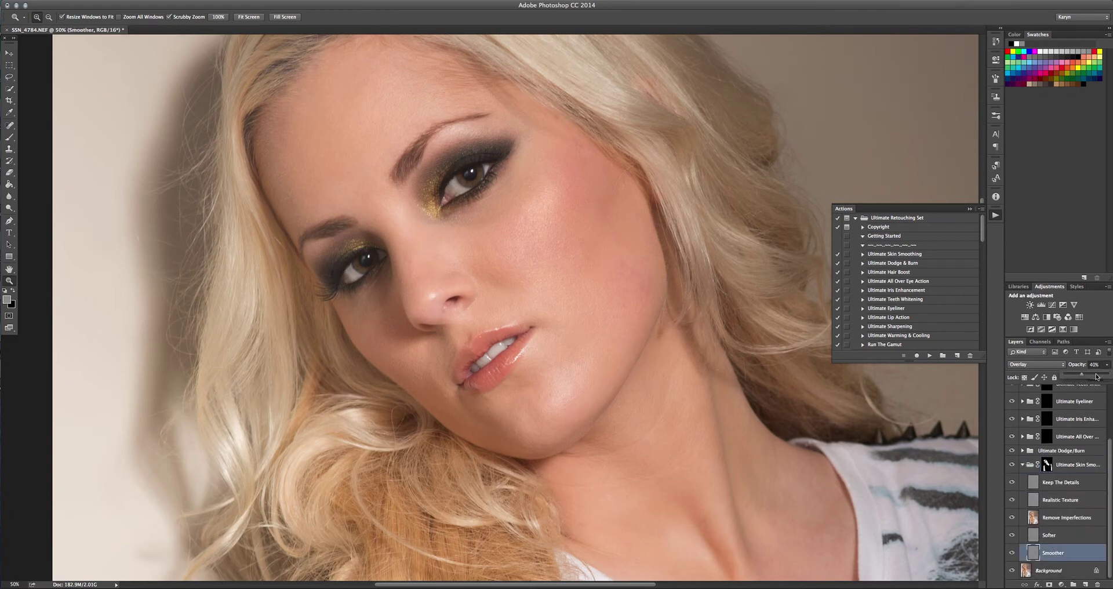
pyautogui.moveTo(1096, 376); pyautogui.dragTo(1100, 376)
pyautogui.click(1013, 501)
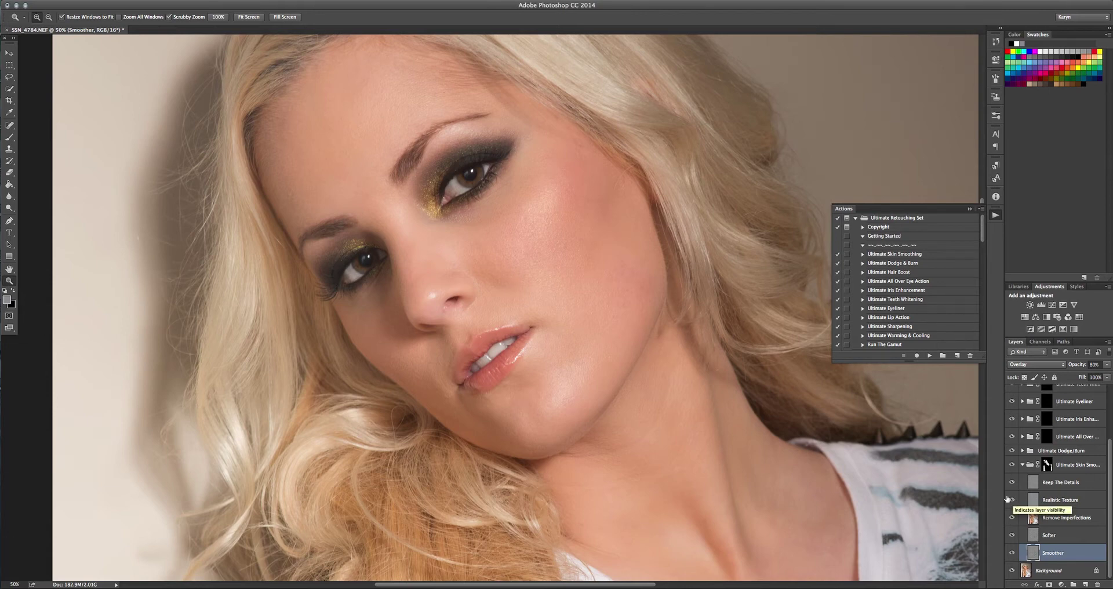
pyautogui.click(1022, 464)
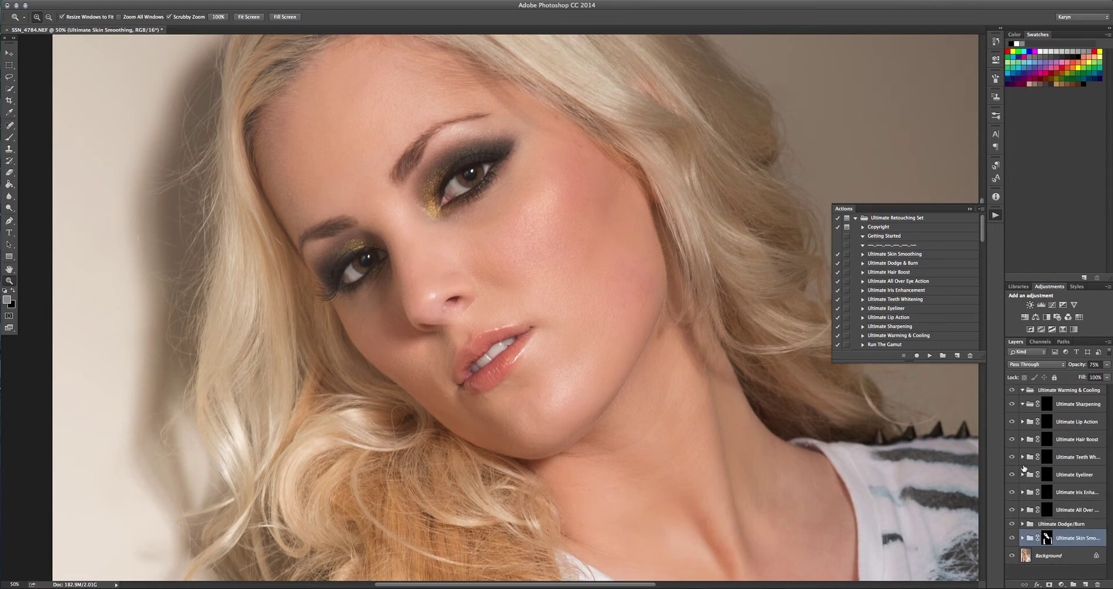
# - Try the Ultimate Skin Smoothing group at 100% opacity and return it to 75%
pyautogui.click(1107, 367)
pyautogui.click(1107, 375)
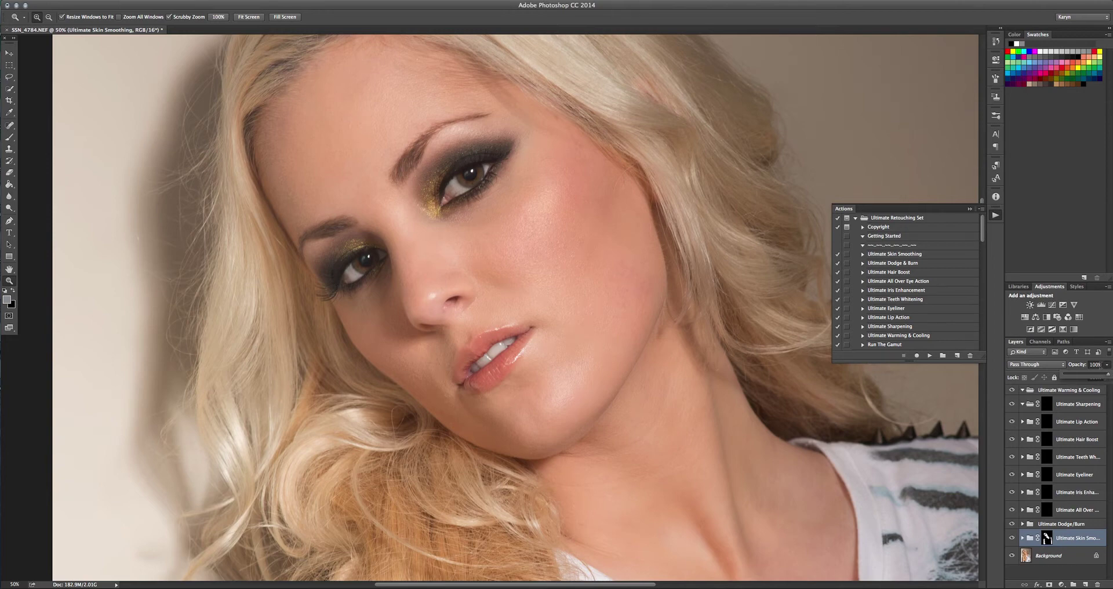
pyautogui.write('75')
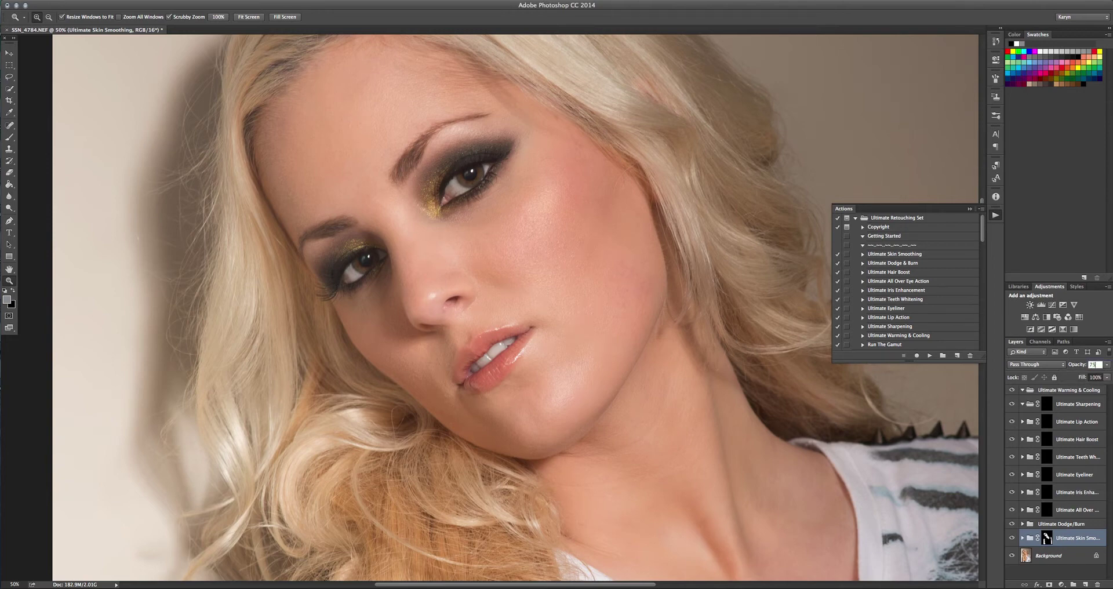
pyautogui.press('Return')
# - Select the Burn layer's mask in the Ultimate Dodge/Burn group and prepare a white 332 px brush
pyautogui.click(1036, 526)
pyautogui.click(1022, 523)
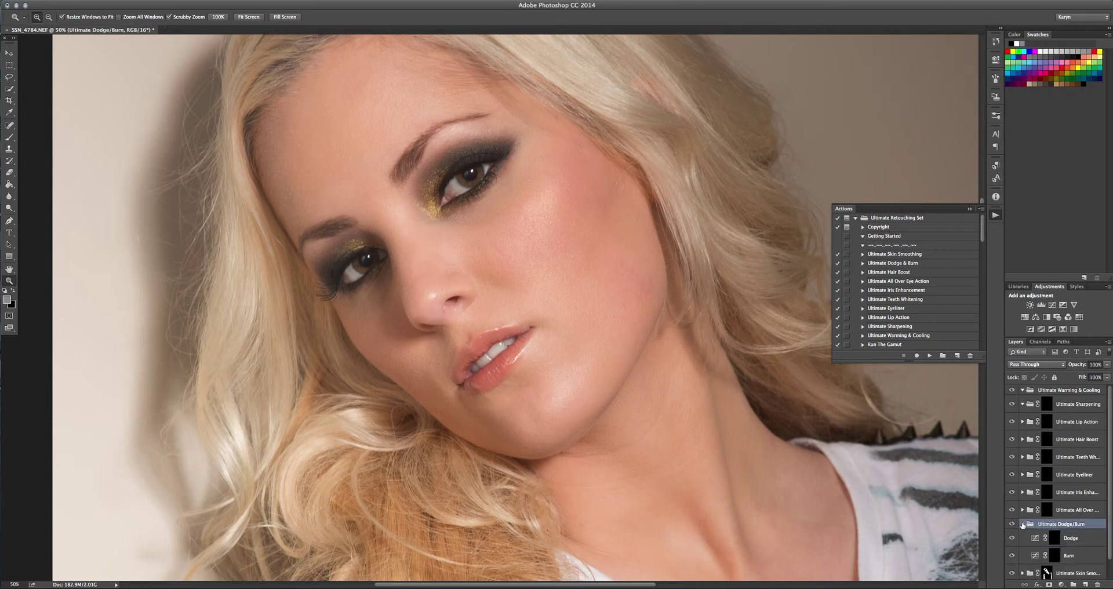
pyautogui.click(1068, 556)
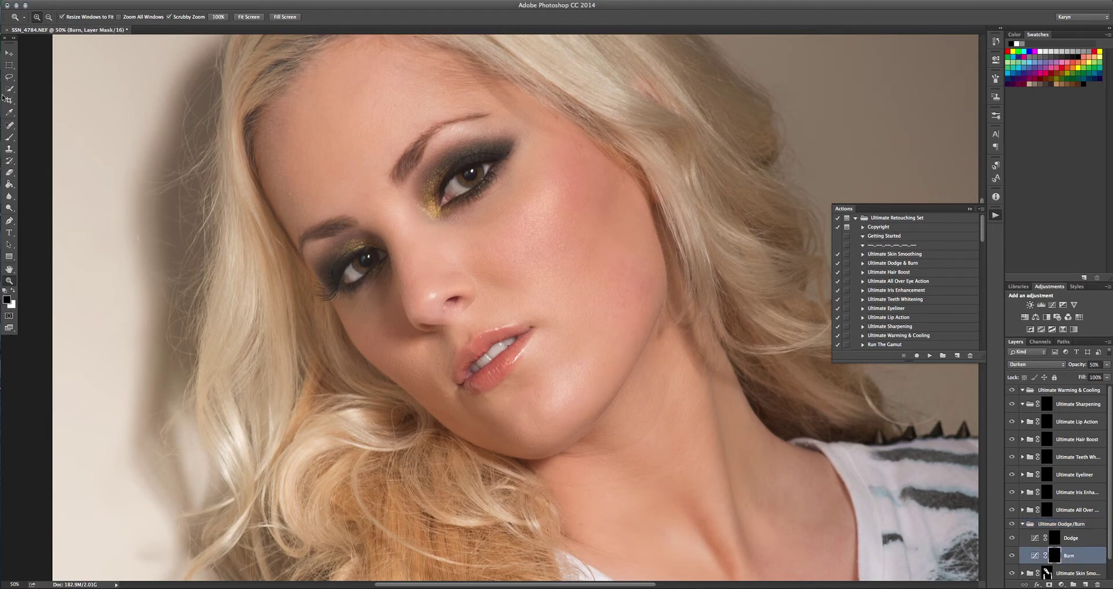
pyautogui.click(9, 137)
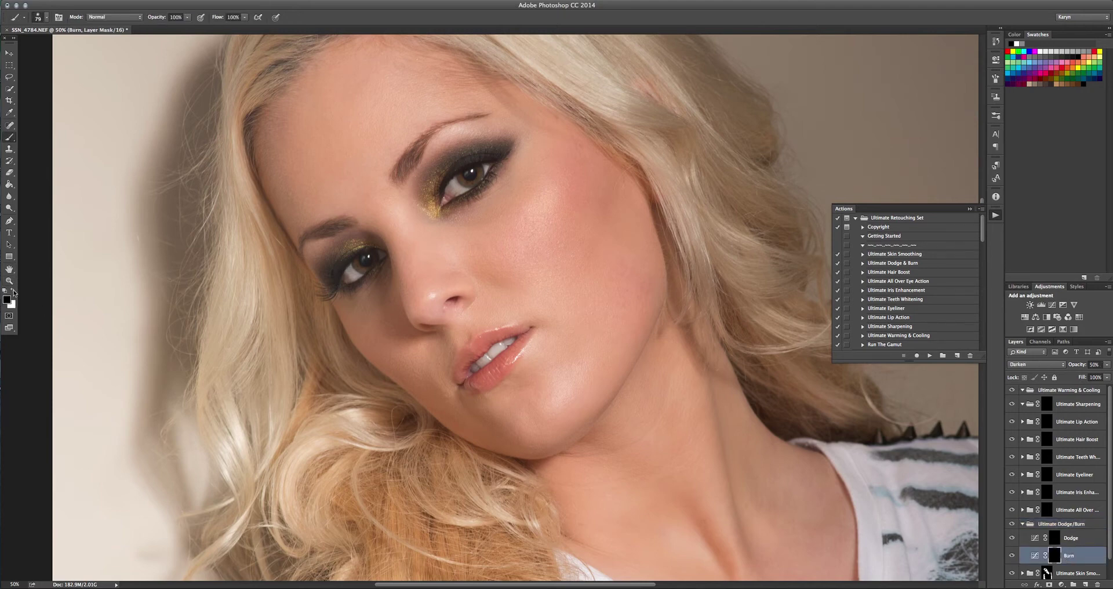
pyautogui.click(14, 291)
pyautogui.click(47, 17)
pyautogui.moveTo(81, 45); pyautogui.dragTo(98, 48)
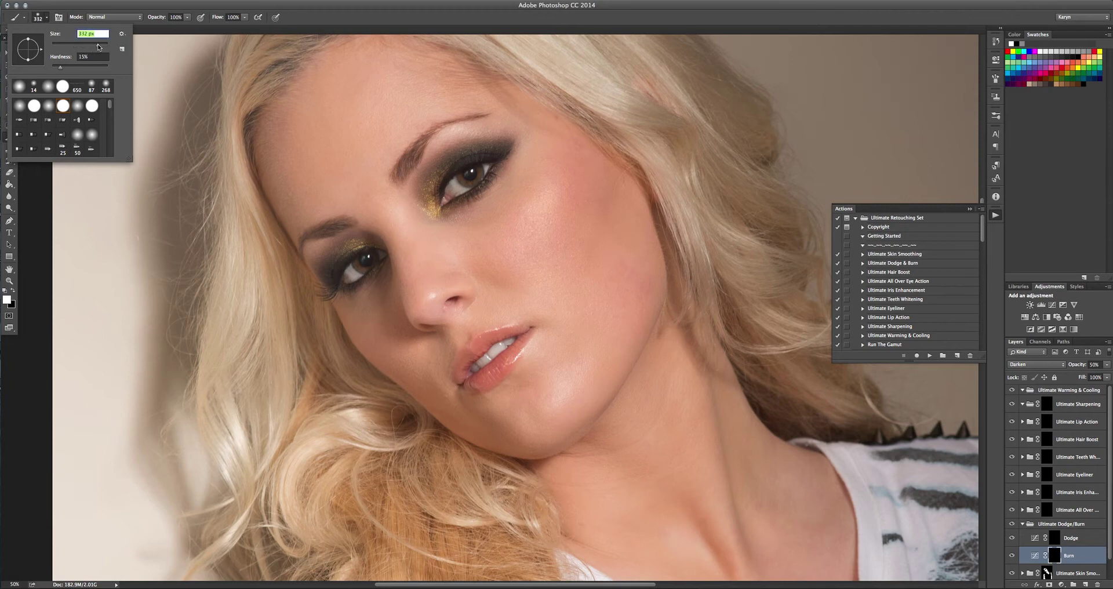
# - Set the brush opacity to 15% and paint on the Burn mask along the outer cheek beneath the hair
pyautogui.click(187, 17)
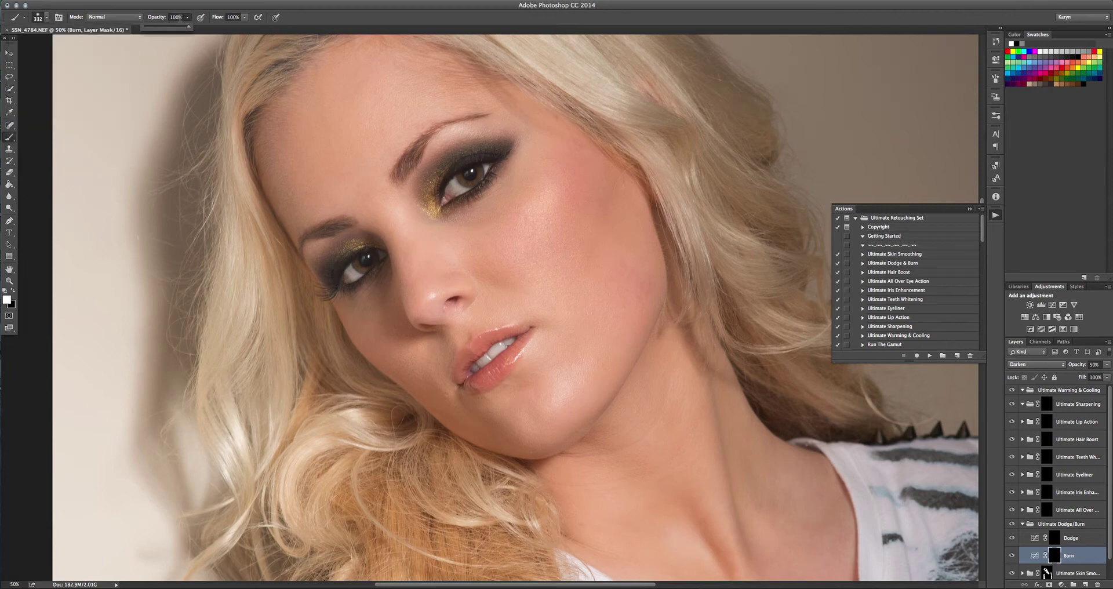
pyautogui.moveTo(180, 17); pyautogui.dragTo(148, 9)
pyautogui.write('1')
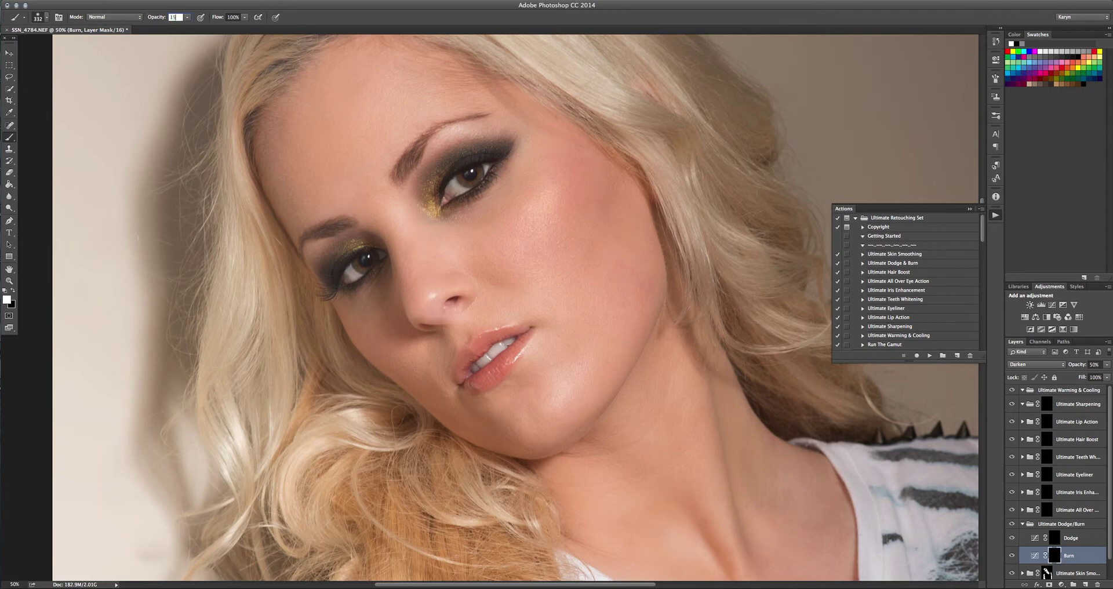
pyautogui.write('5')
pyautogui.press('Return')
pyautogui.moveTo(618, 186)
pyautogui.mouseDown()
pyautogui.moveTo(570, 216)
pyautogui.moveTo(575, 300)
pyautogui.moveTo(618, 303)
pyautogui.moveTo(624, 257)
pyautogui.moveTo(597, 207)
pyautogui.moveTo(556, 278)
pyautogui.moveTo(604, 297)
pyautogui.moveTo(606, 202)
pyautogui.moveTo(609, 240)
pyautogui.moveTo(600, 211)
pyautogui.moveTo(595, 261)
pyautogui.moveTo(622, 262)
pyautogui.moveTo(610, 212)
pyautogui.moveTo(604, 251)
pyautogui.moveTo(596, 221)
pyautogui.moveTo(584, 262)
pyautogui.moveTo(603, 232)
pyautogui.moveTo(668, 343)
pyautogui.mouseUp()
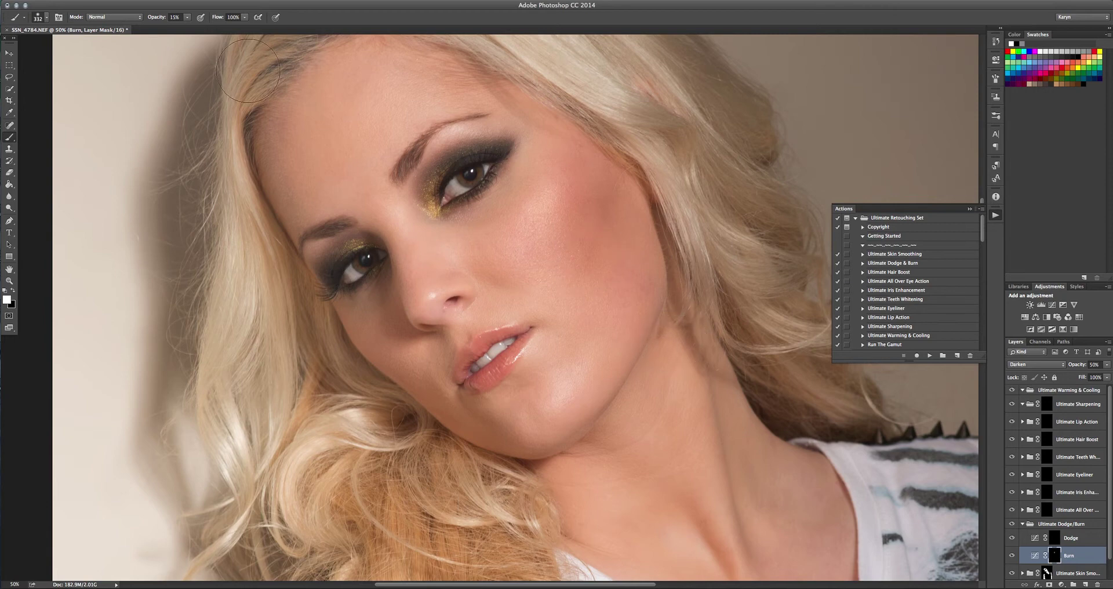
# - Reduce the brush to 137 px and paint burn shading along the side of the nose
pyautogui.click(46, 17)
pyautogui.click(88, 44)
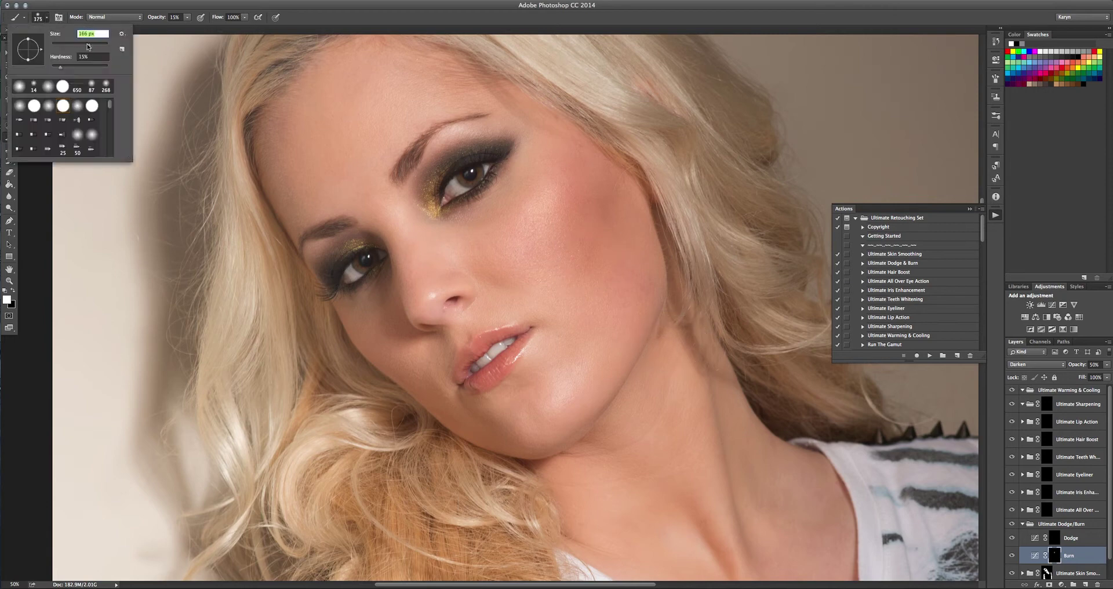
pyautogui.moveTo(455, 277); pyautogui.dragTo(419, 222)
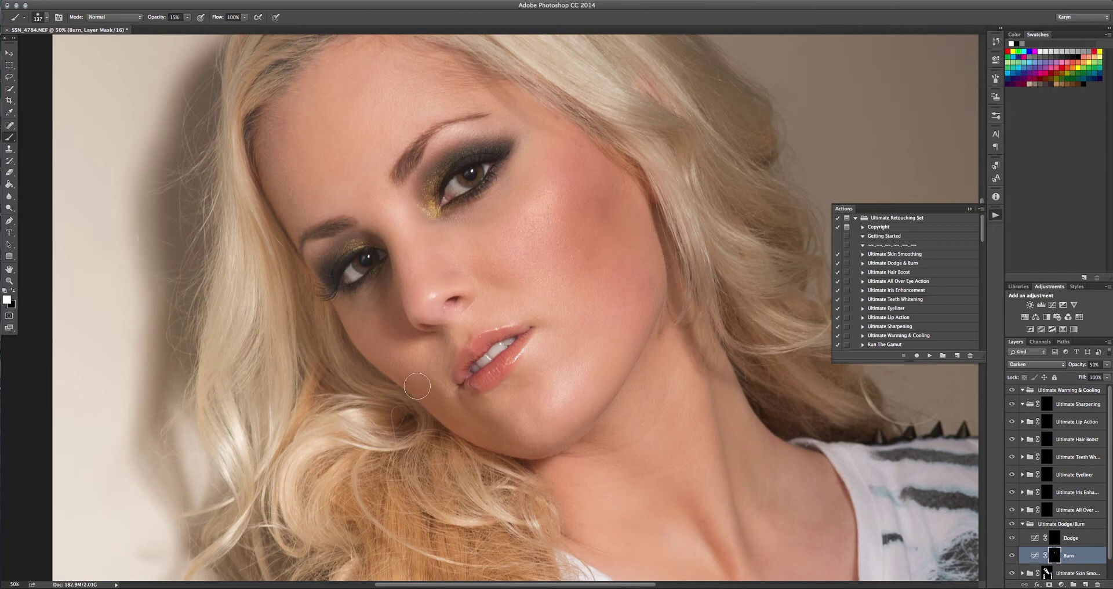
pyautogui.scroll(2, 444, 389)
pyautogui.scroll(2, 444, 389)
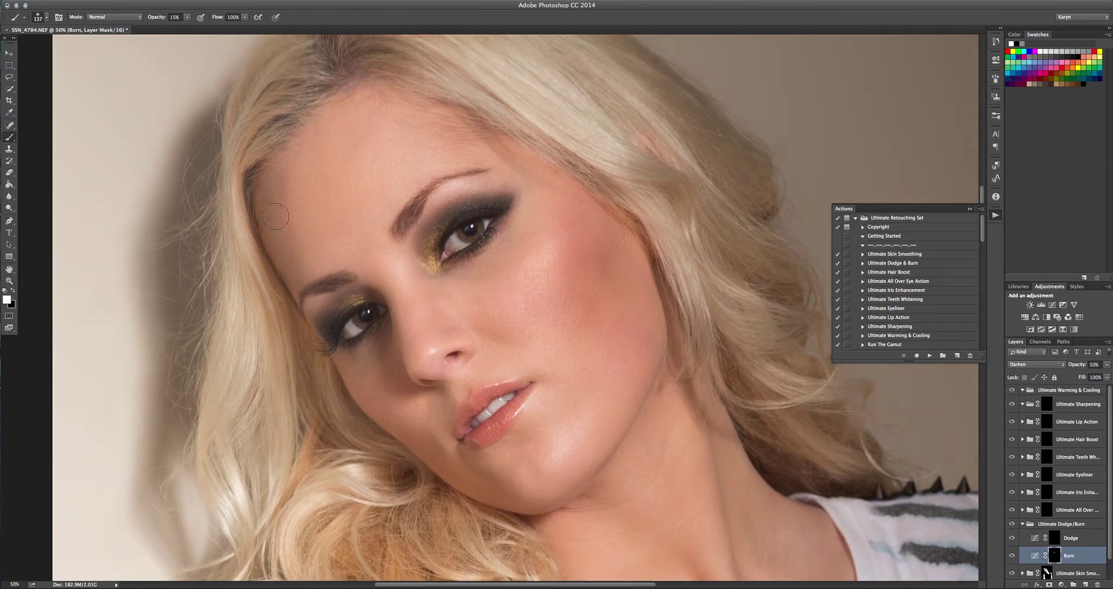
pyautogui.hscroll(2, 553, 242)
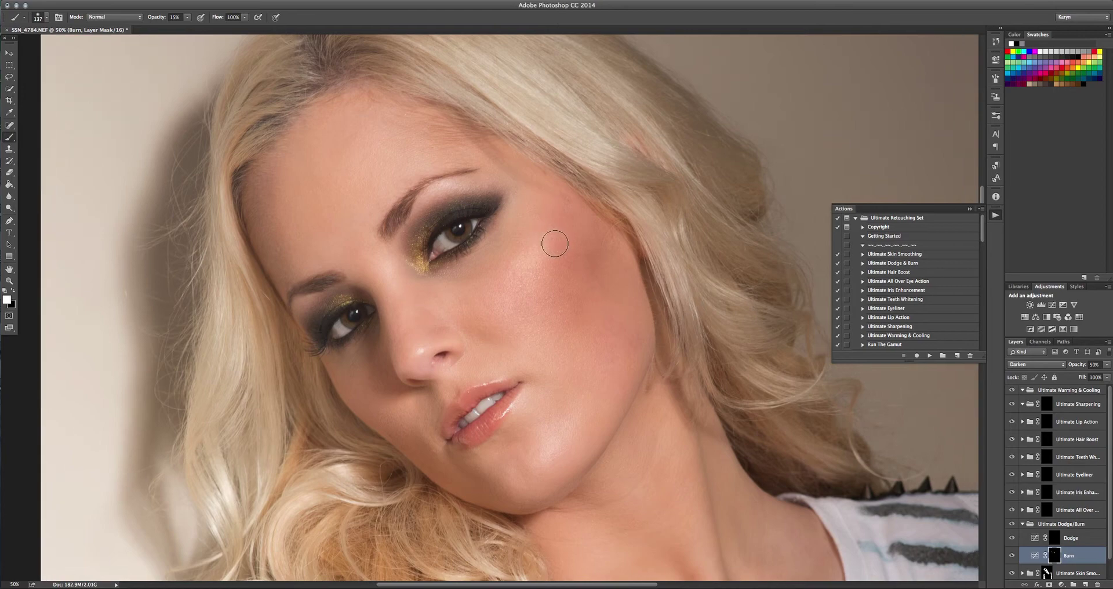
pyautogui.scroll(-5, 555, 243)
pyautogui.hscroll(3, 554, 243)
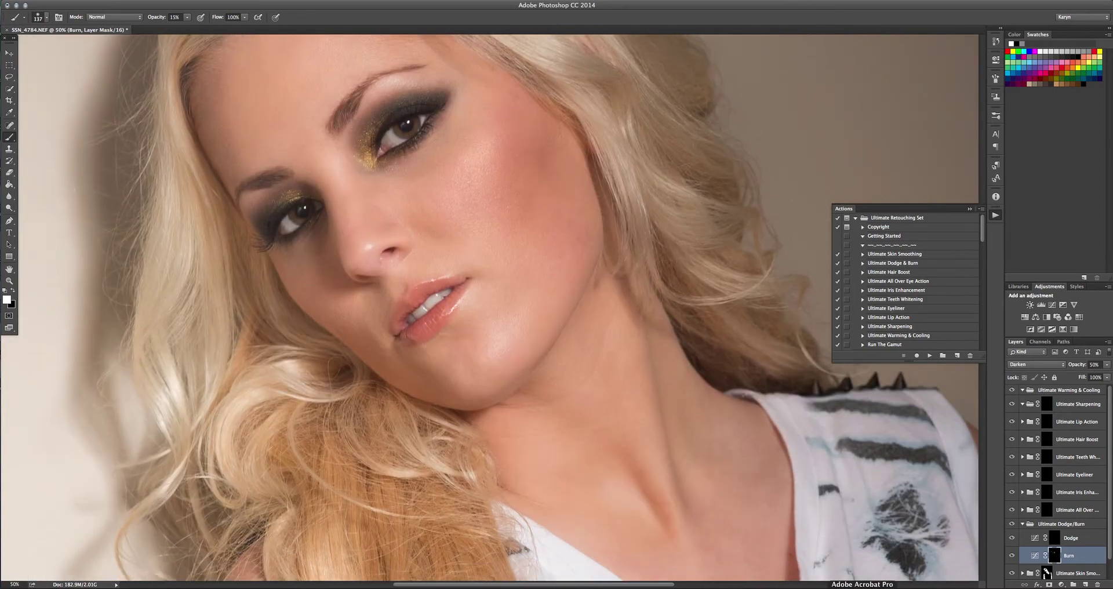
# - Enlarge the brush to 178 px and burn the edge of the arm on the right of the photo
pyautogui.press('super+0')
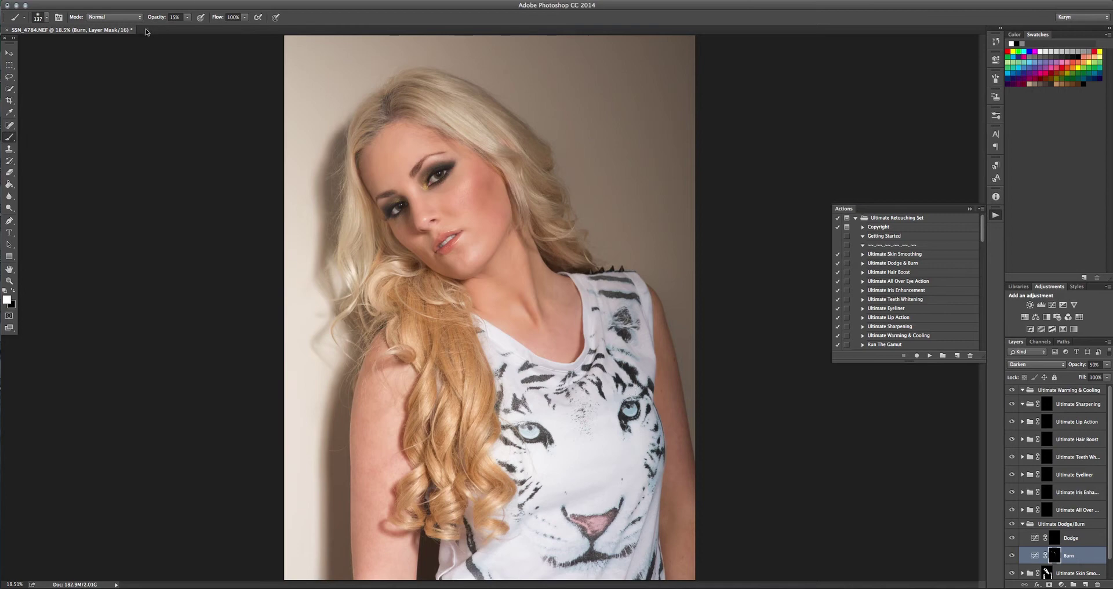
pyautogui.click(49, 18)
pyautogui.moveTo(84, 45); pyautogui.dragTo(90, 45)
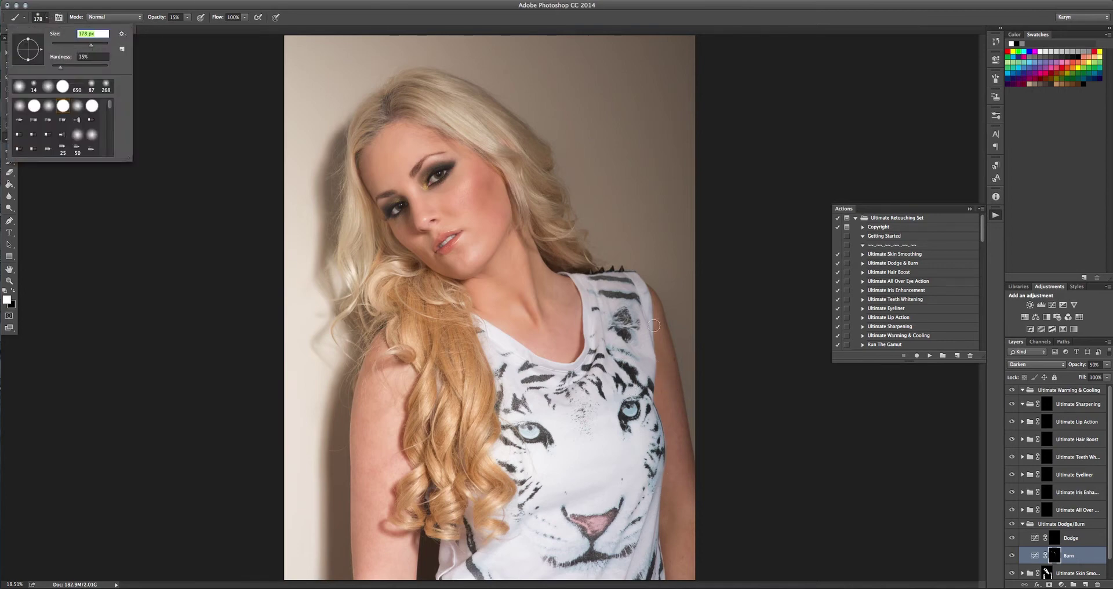
pyautogui.click(655, 304)
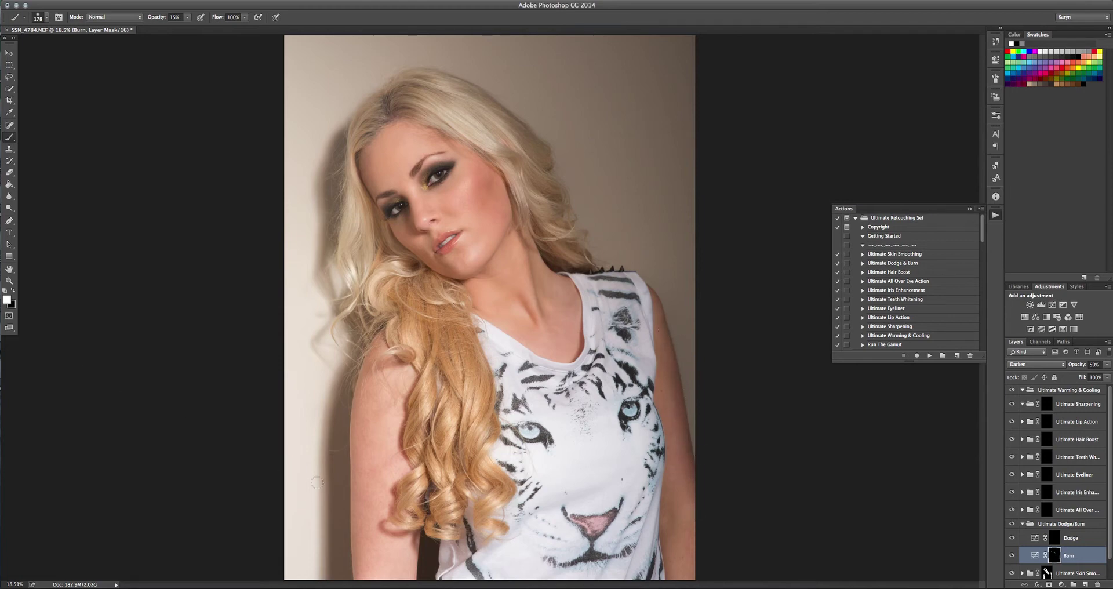
# - Burn the arm on the left of the photo with a 316 px brush and compare the Burn layer hidden and shown
pyautogui.click(47, 18)
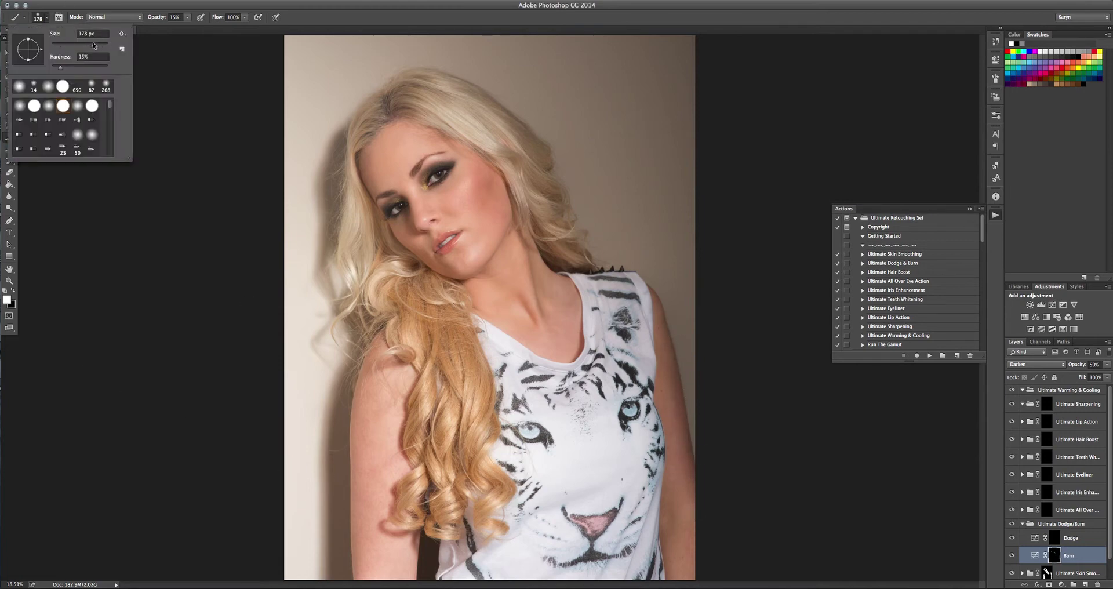
pyautogui.moveTo(93, 45); pyautogui.dragTo(98, 45)
pyautogui.click(363, 428)
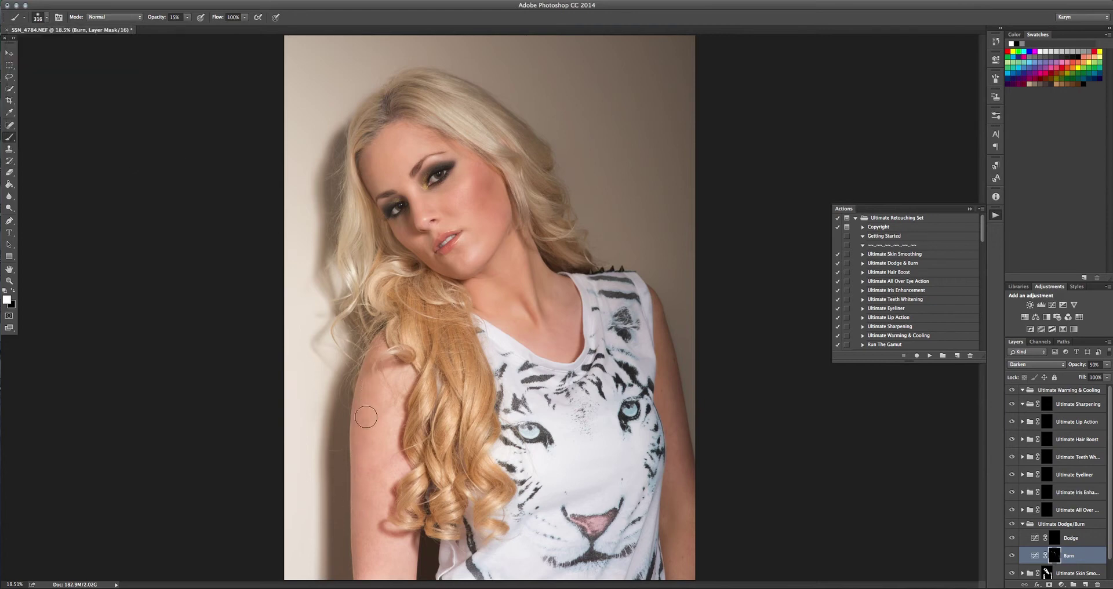
pyautogui.moveTo(366, 417)
pyautogui.mouseDown()
pyautogui.moveTo(361, 572)
pyautogui.moveTo(374, 362)
pyautogui.moveTo(361, 569)
pyautogui.moveTo(357, 413)
pyautogui.moveTo(364, 373)
pyautogui.moveTo(383, 360)
pyautogui.mouseUp()
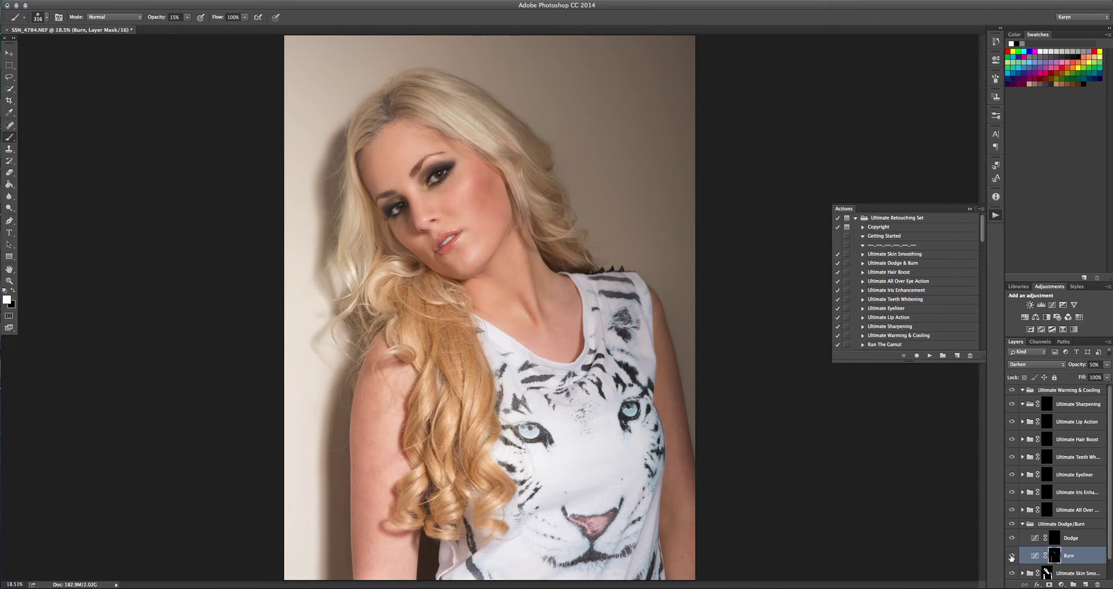
pyautogui.click(1012, 556)
pyautogui.click(1012, 556)
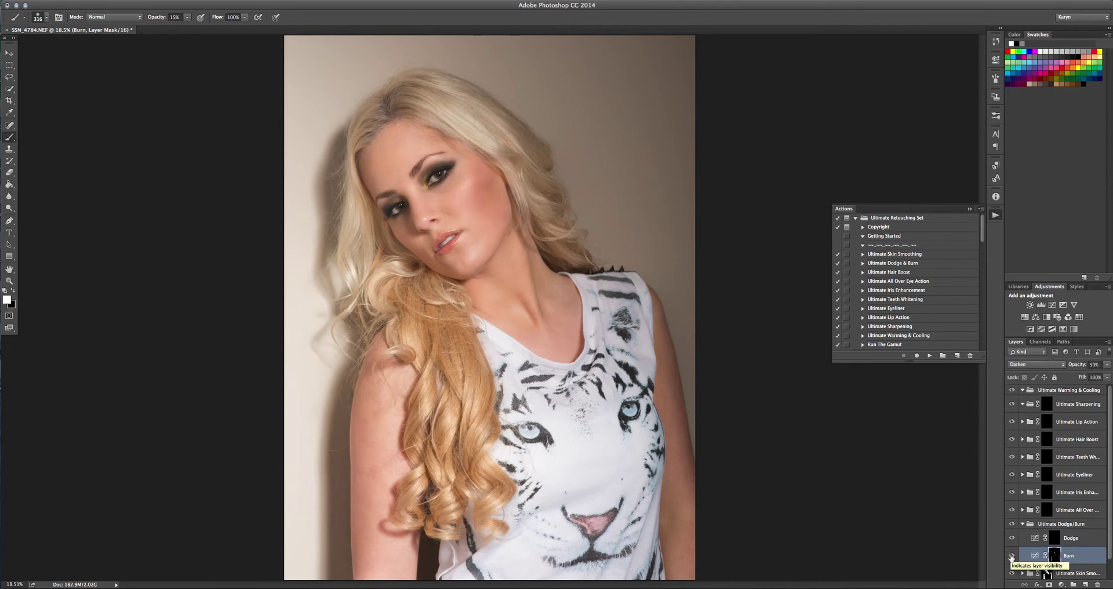
# - Select the Dodge layer's mask and brighten the highlight on the chin with a 182 px brush
pyautogui.click(1073, 539)
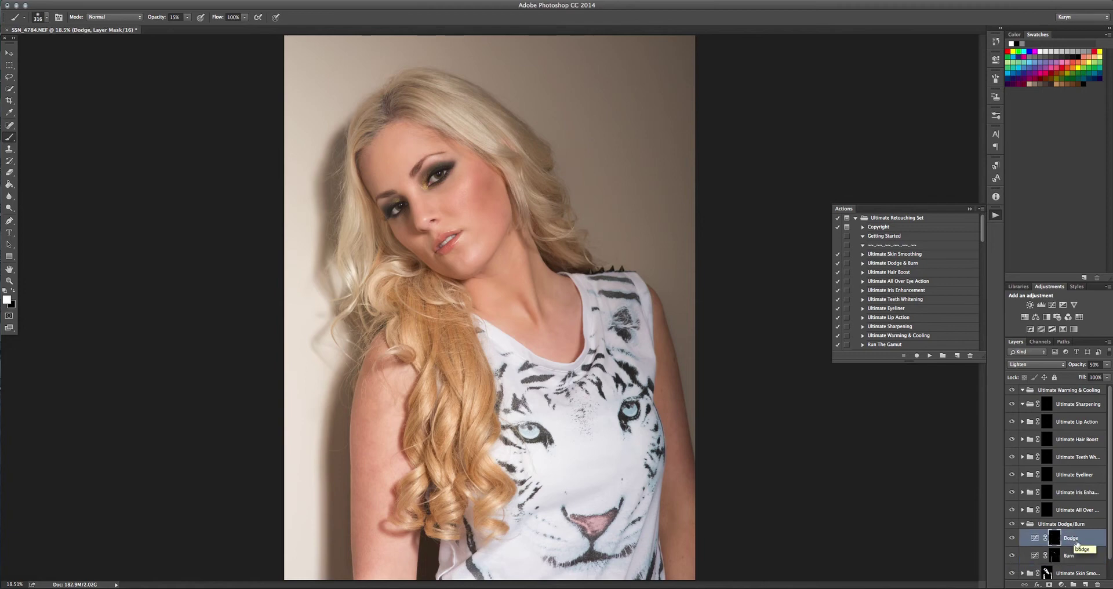
pyautogui.press('z')
pyautogui.click(354, 148)
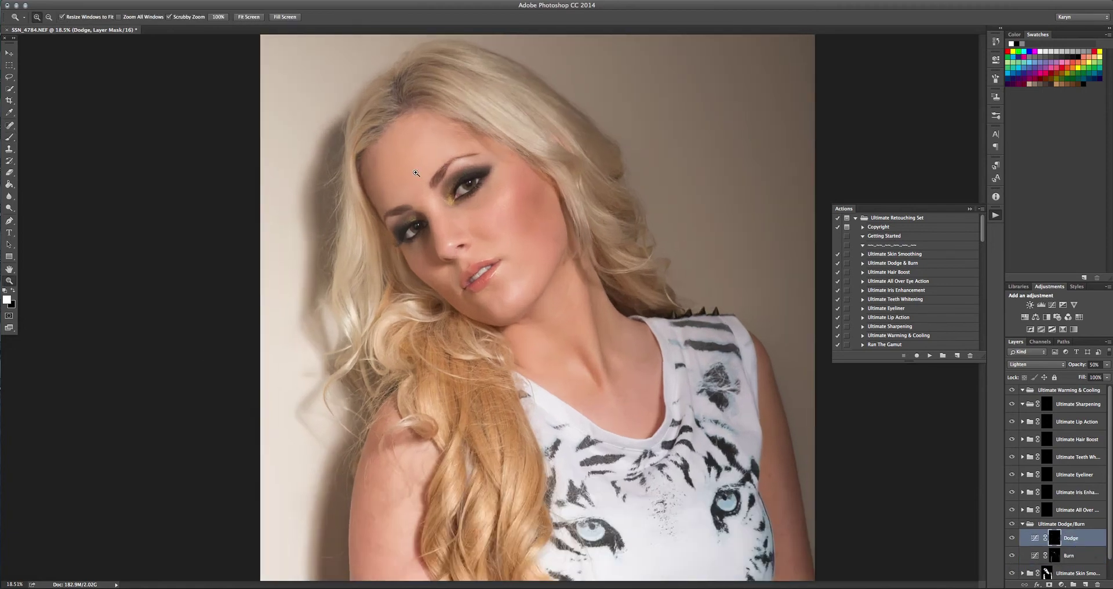
pyautogui.click(417, 180)
pyautogui.click(418, 185)
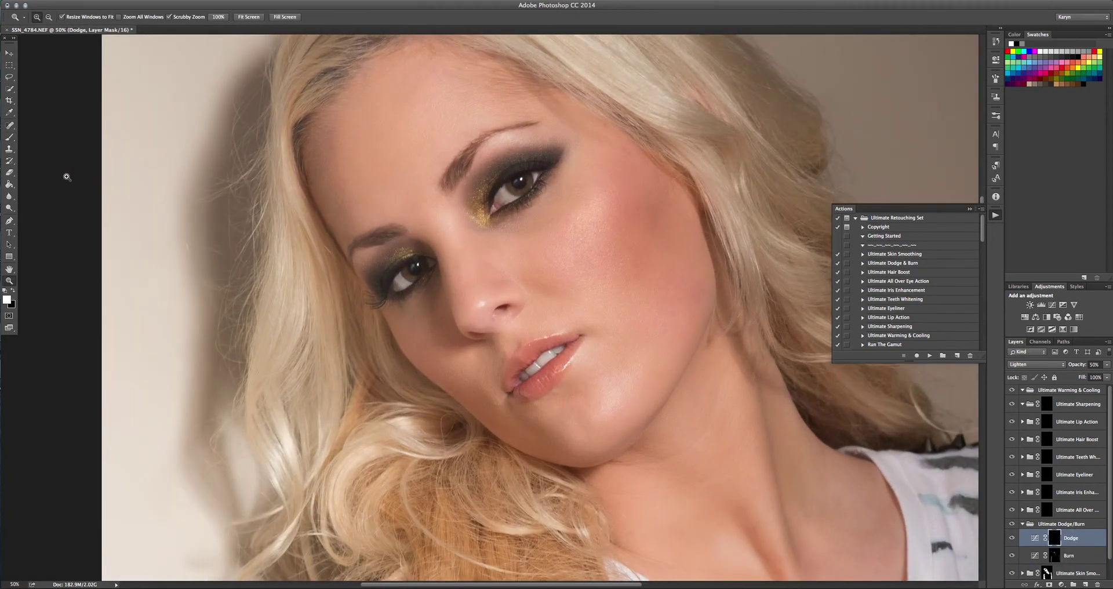
pyautogui.click(9, 138)
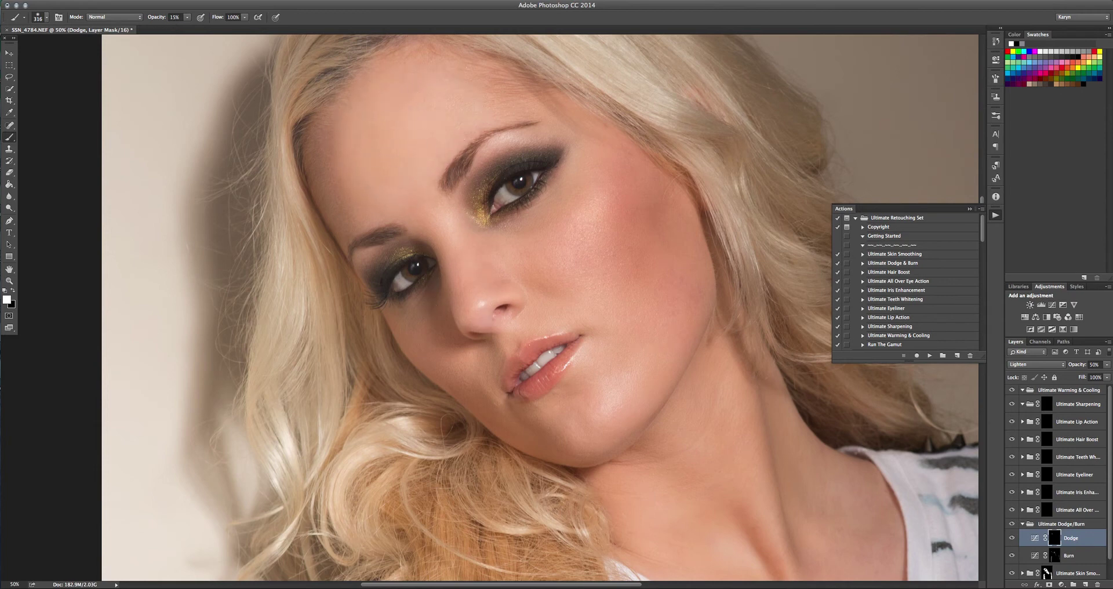
pyautogui.click(47, 18)
pyautogui.moveTo(95, 45); pyautogui.dragTo(91, 45)
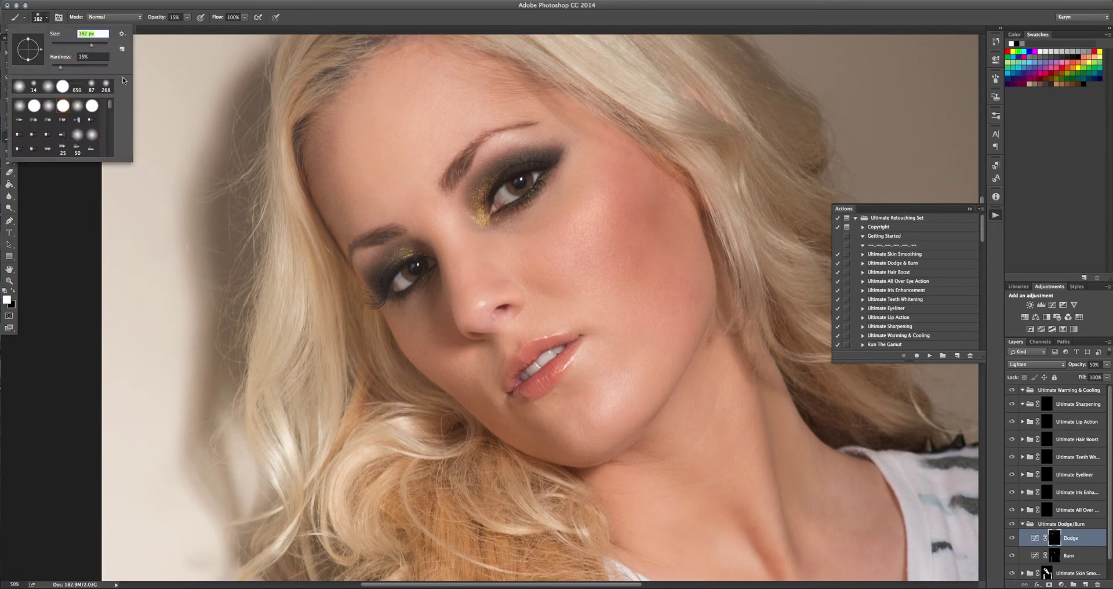
pyautogui.press('Return')
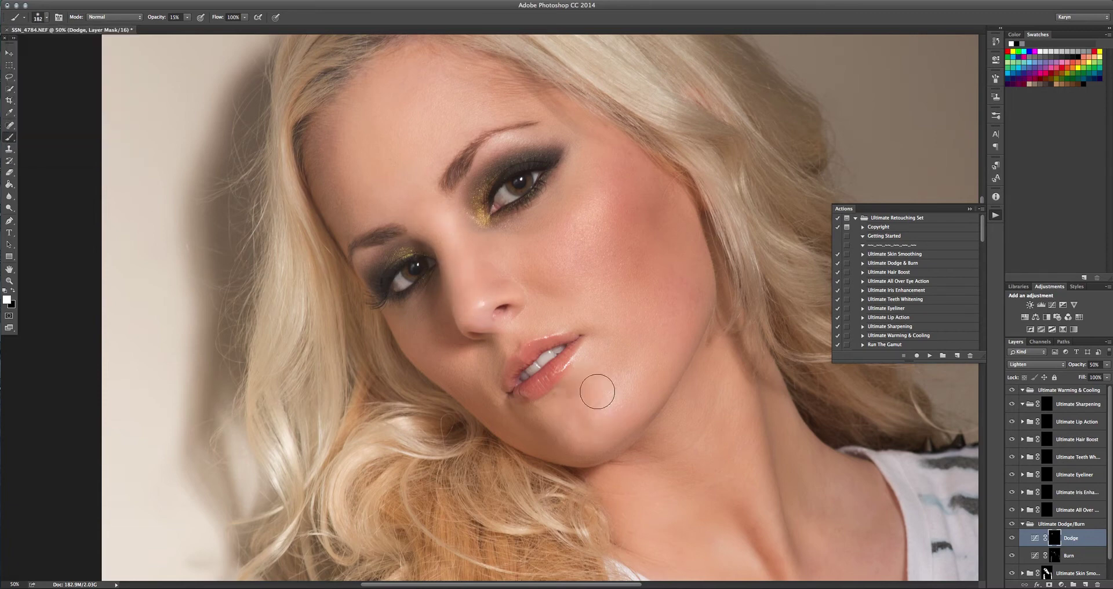
pyautogui.moveTo(597, 391)
pyautogui.mouseDown()
pyautogui.moveTo(583, 396)
pyautogui.moveTo(598, 393)
pyautogui.mouseUp()
# - Dodge the small area between the nose and upper lip with a 43 px brush
pyautogui.click(46, 19)
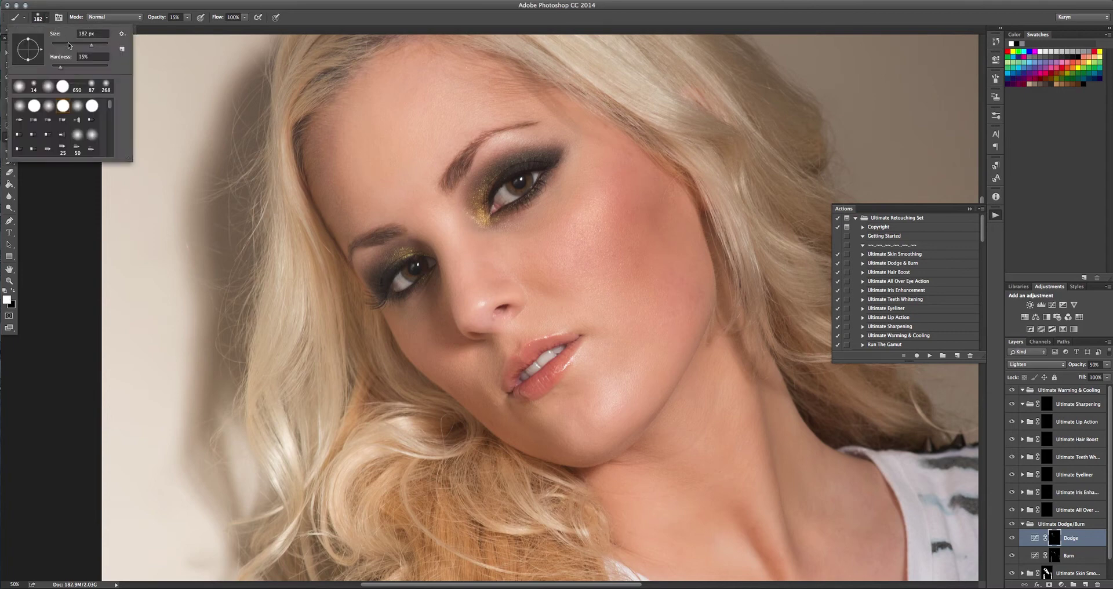
pyautogui.moveTo(68, 45); pyautogui.dragTo(63, 45)
pyautogui.click(499, 340)
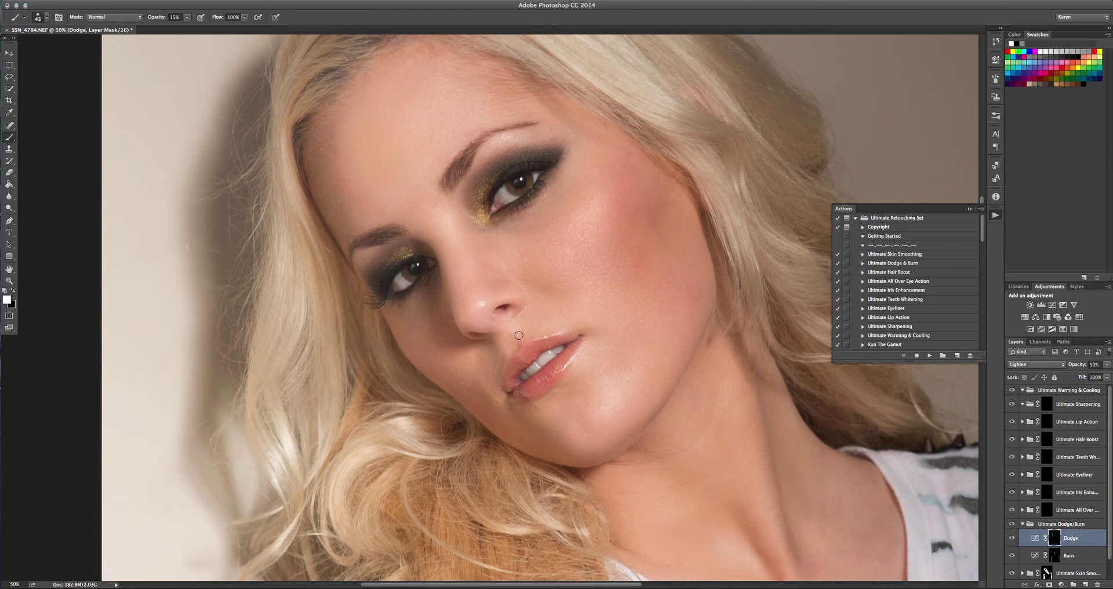
# - Dodge the upper cheek below the eye with a 412 px brush and reduce the brush to 236 px
pyautogui.click(47, 18)
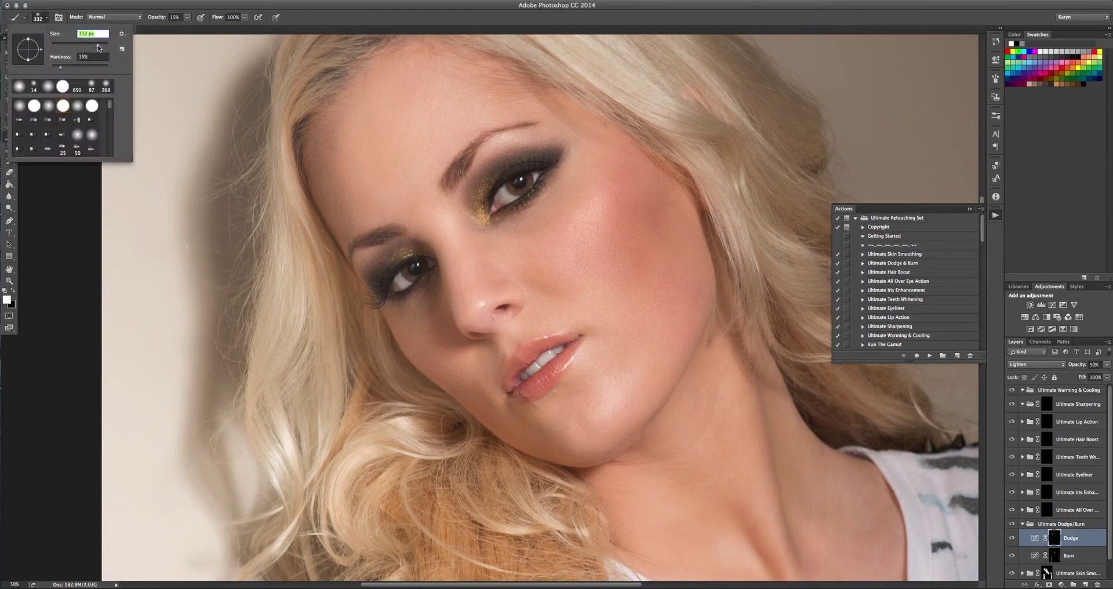
pyautogui.moveTo(101, 45); pyautogui.dragTo(101, 46)
pyautogui.click(587, 204)
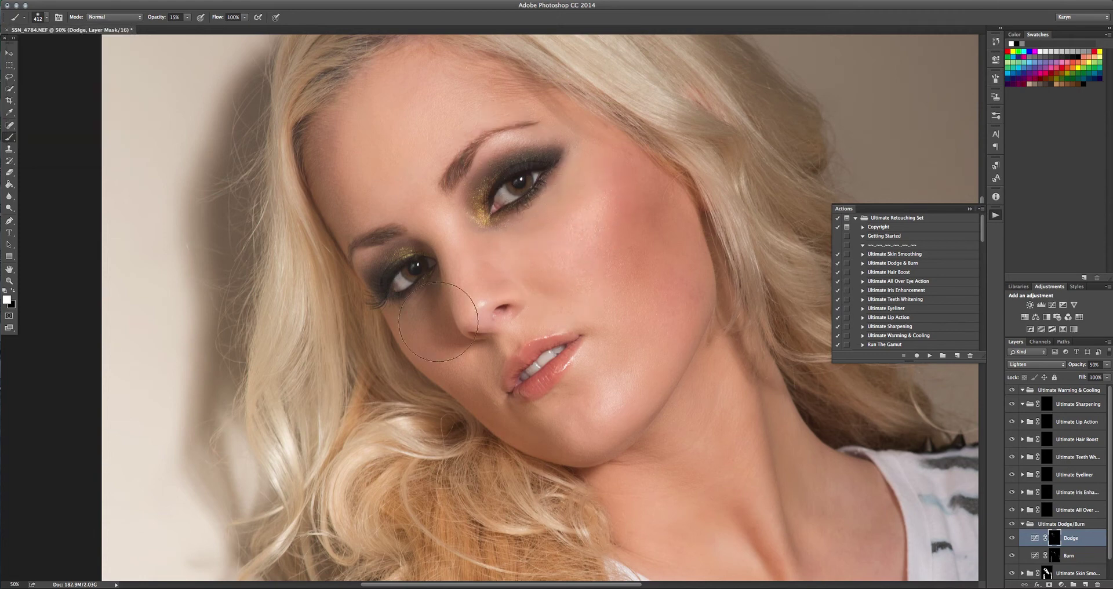
pyautogui.click(46, 18)
pyautogui.moveTo(98, 45); pyautogui.dragTo(95, 45)
pyautogui.press('Return')
# - Enlarge the brush to 428 px and dodge both arms on the Dodge mask
pyautogui.hotkey('ctrl', '0')
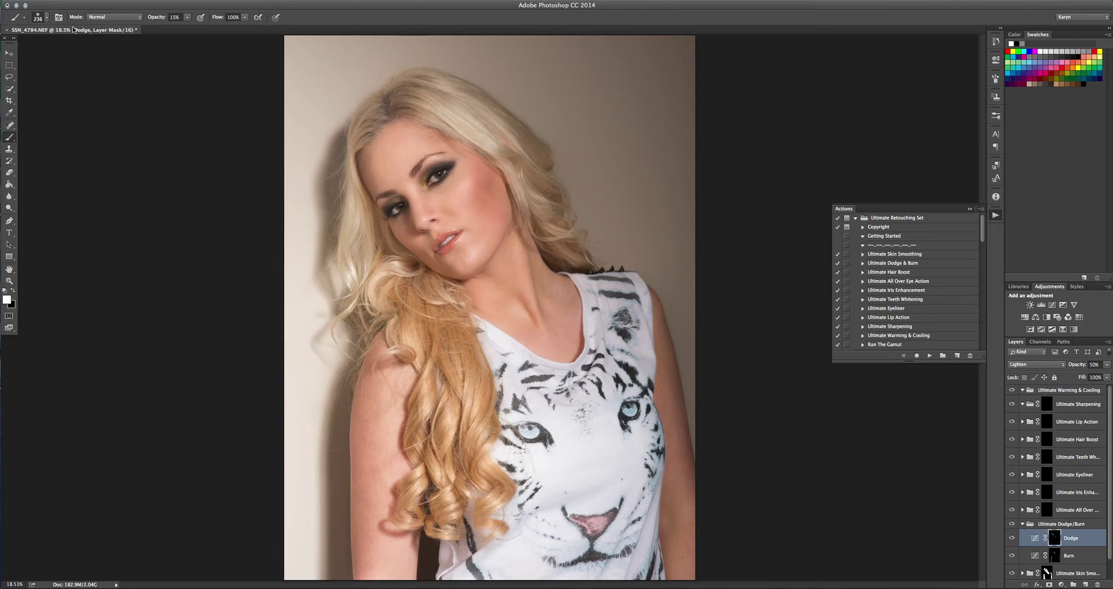
pyautogui.click(47, 19)
pyautogui.moveTo(96, 46); pyautogui.dragTo(100, 45)
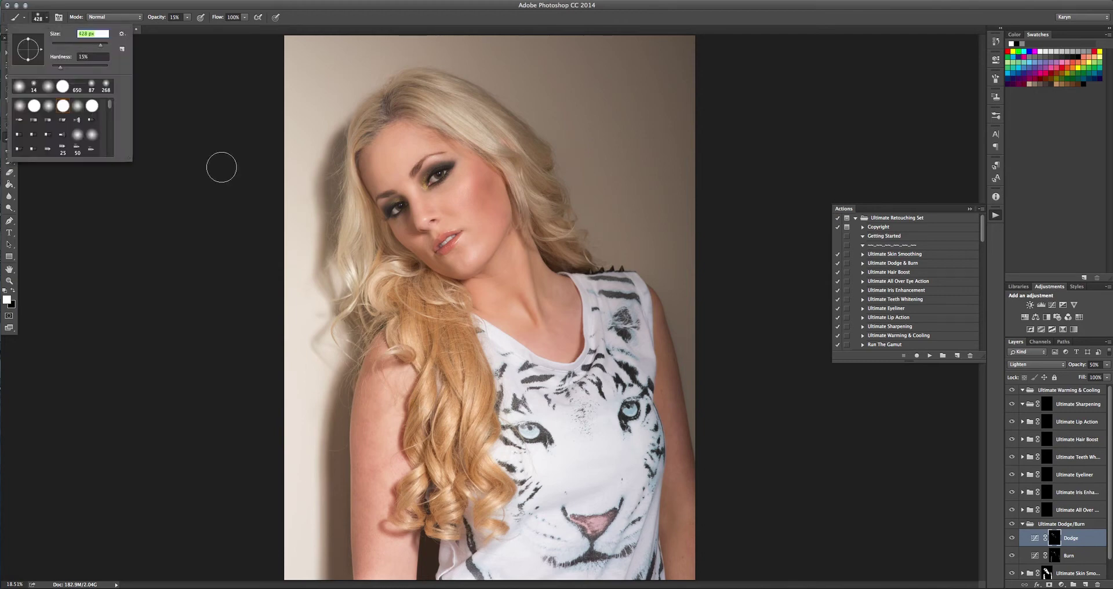
pyautogui.moveTo(398, 378); pyautogui.dragTo(404, 556)
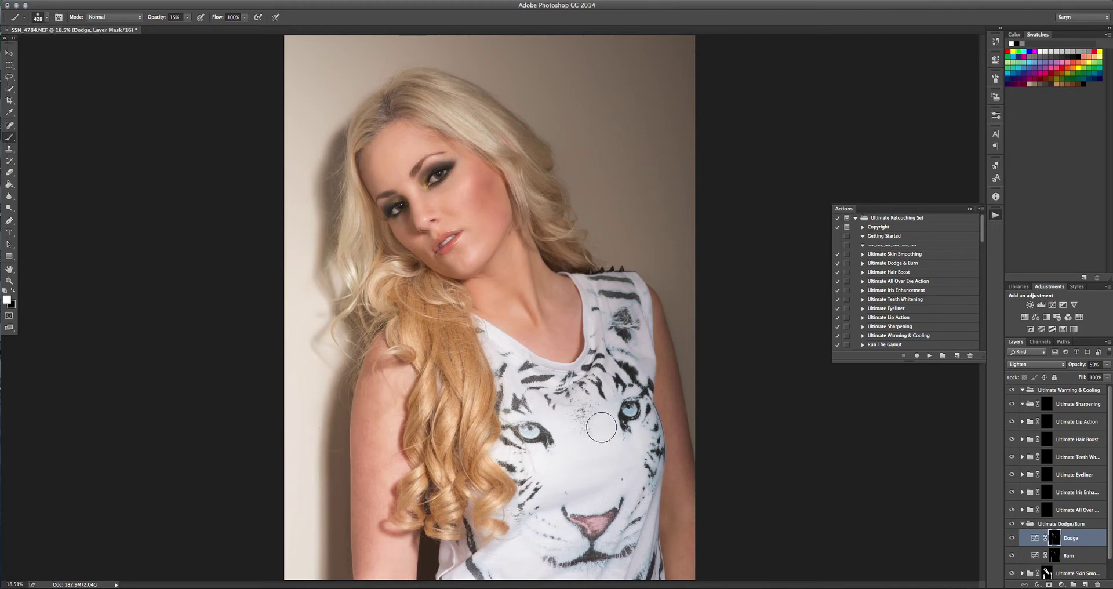
pyautogui.moveTo(665, 372); pyautogui.dragTo(689, 571)
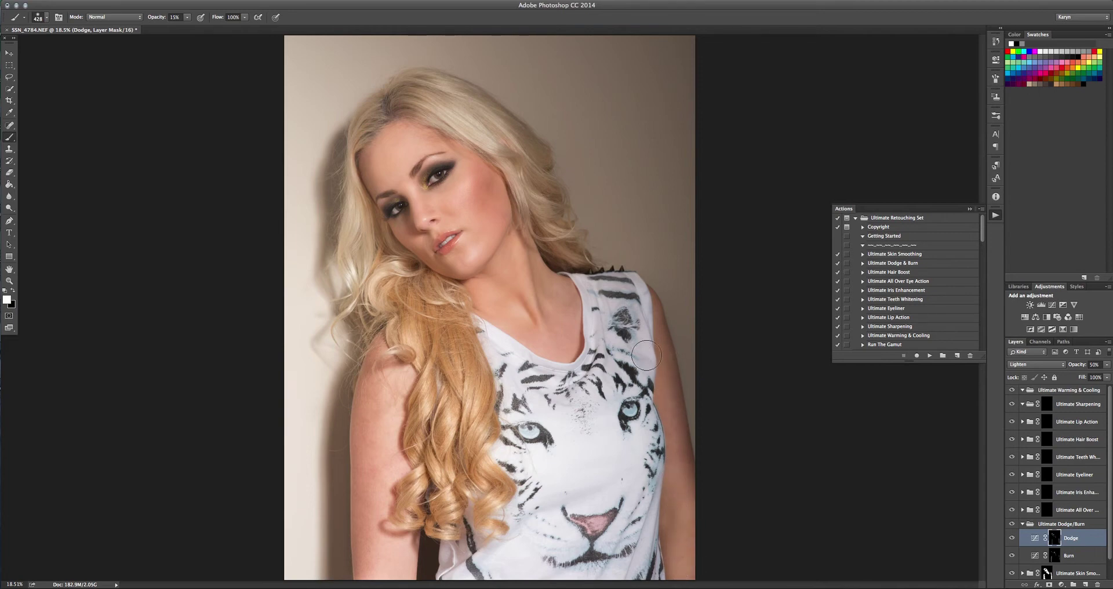
# - Compare the portrait with the Dodge layer and the collapsed Ultimate Dodge/Burn group each hidden and shown
pyautogui.click(1012, 538)
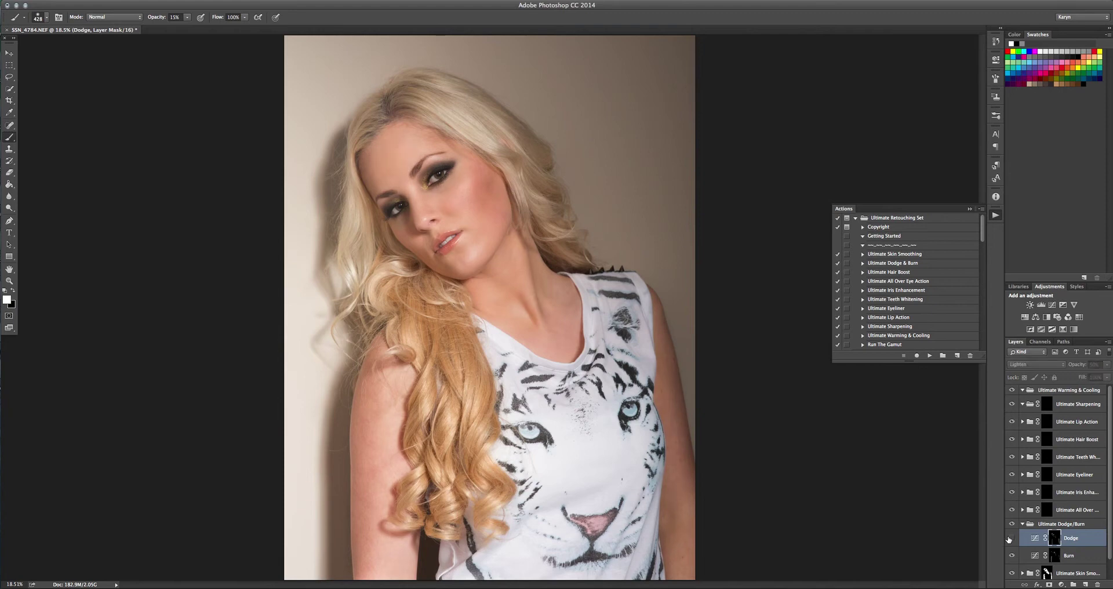
pyautogui.click(1011, 538)
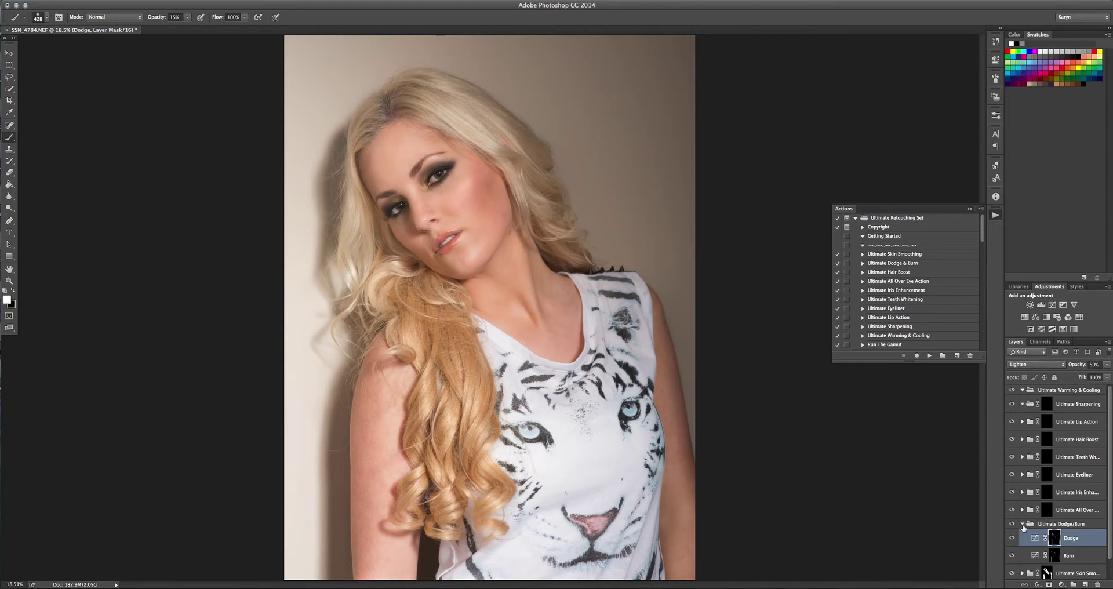
pyautogui.click(1023, 524)
pyautogui.click(1012, 524)
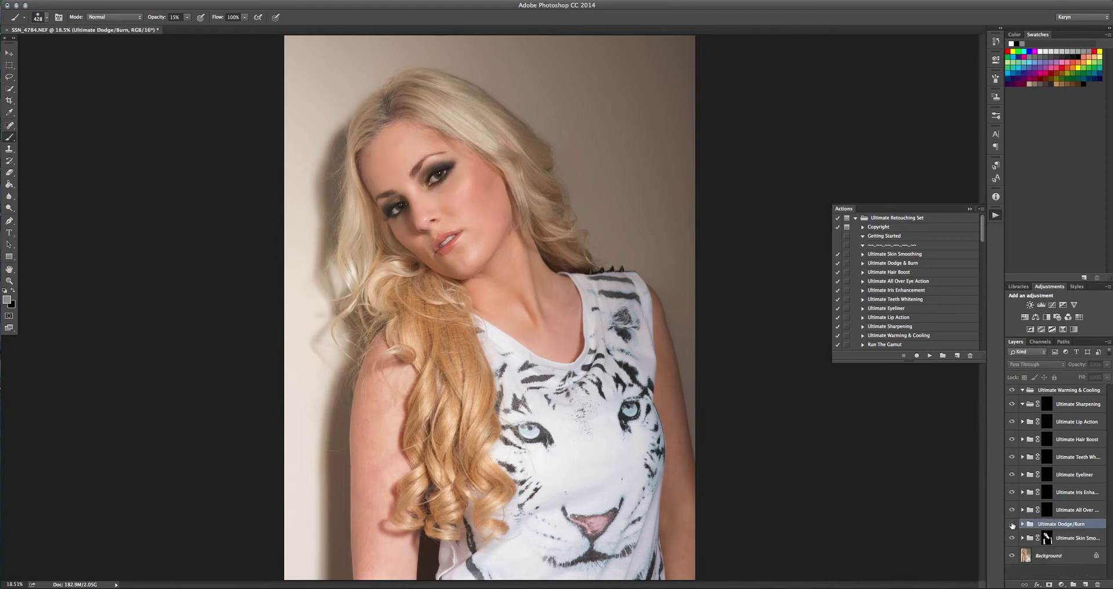
pyautogui.click(1011, 524)
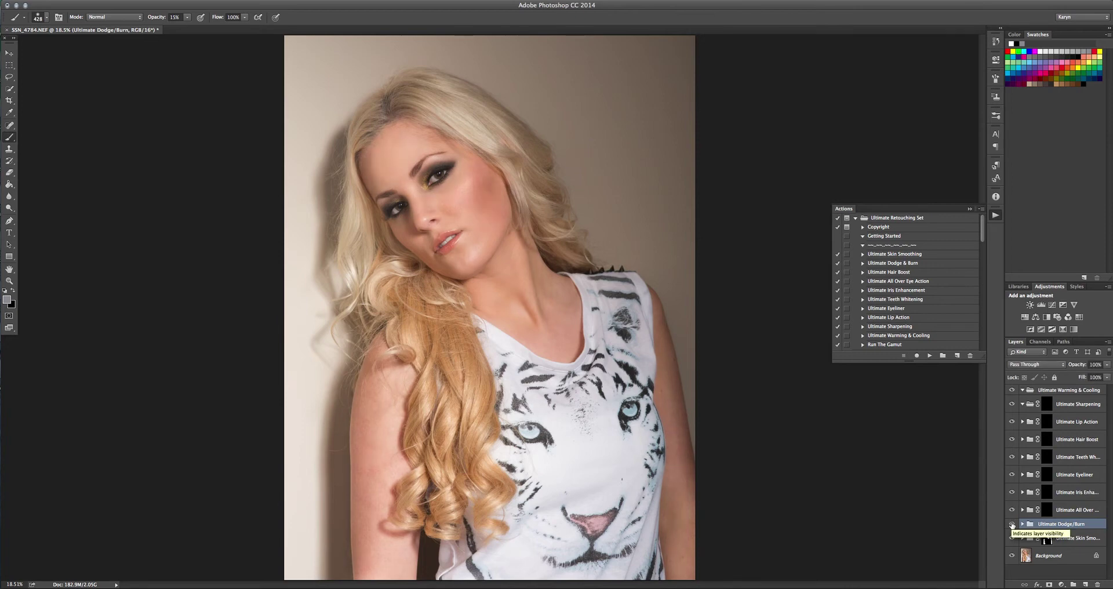
# - Set the Ultimate Dodge/Burn group's opacity to 60% and compare the portrait with the group hidden and shown
pyautogui.moveTo(1107, 364); pyautogui.dragTo(1093, 376)
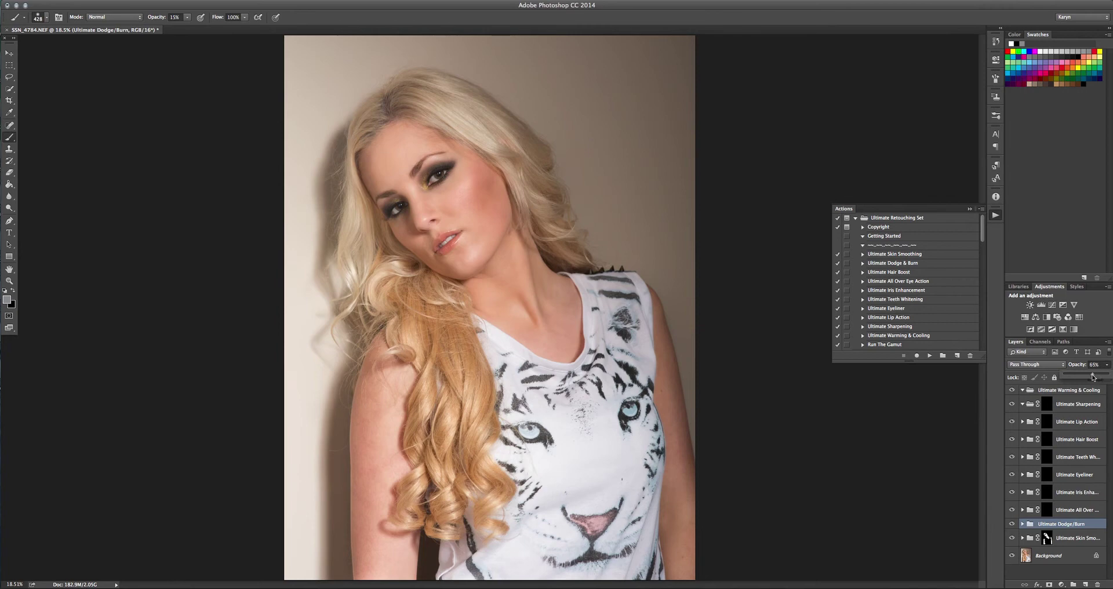
pyautogui.click(1012, 525)
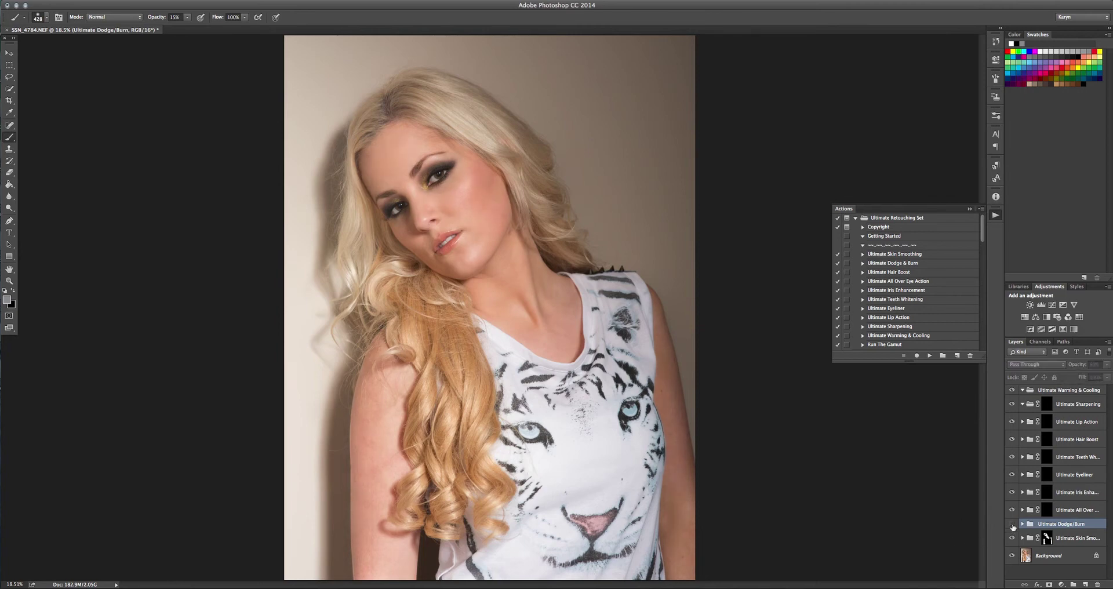
pyautogui.click(1012, 525)
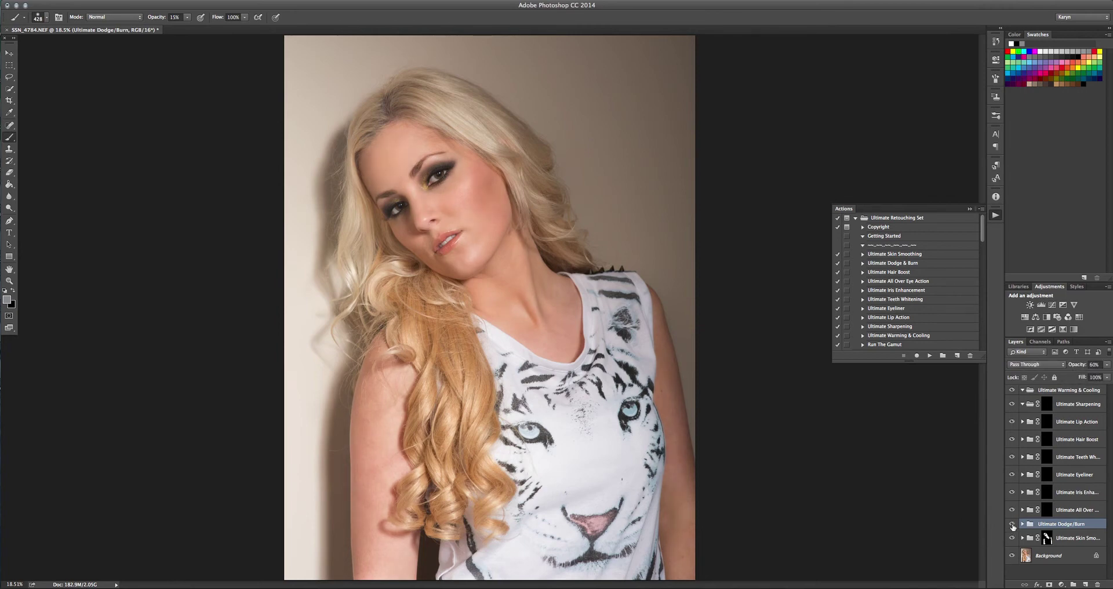
# - Paint the whites of the eyes on the Ultimate All Over Eye Action mask with a white 57 px brush at 50% hardness and 100% opacity
pyautogui.click(10, 281)
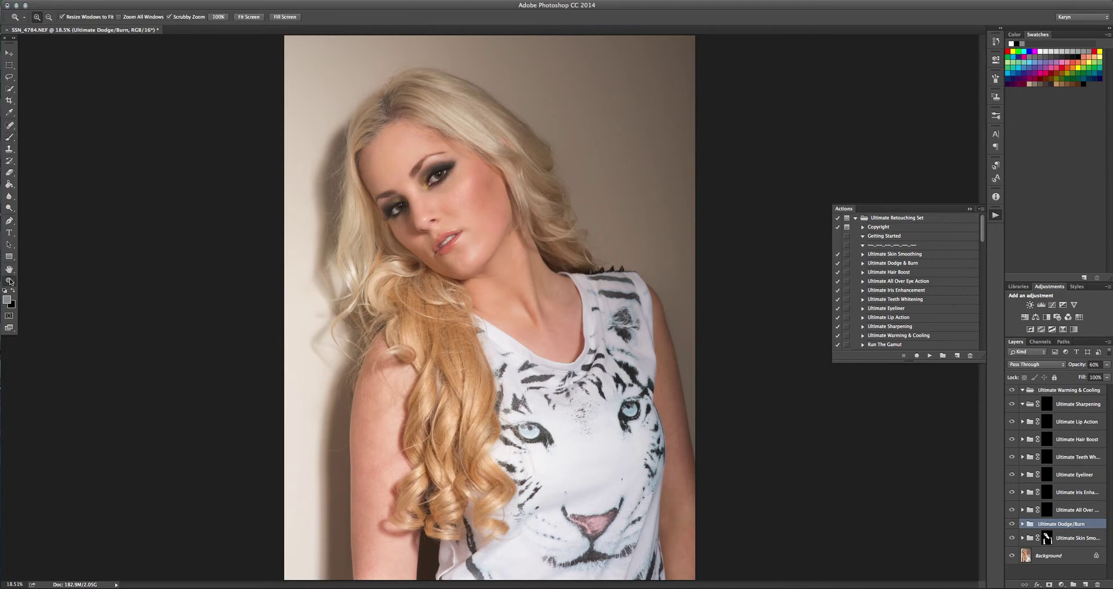
pyautogui.click(398, 200)
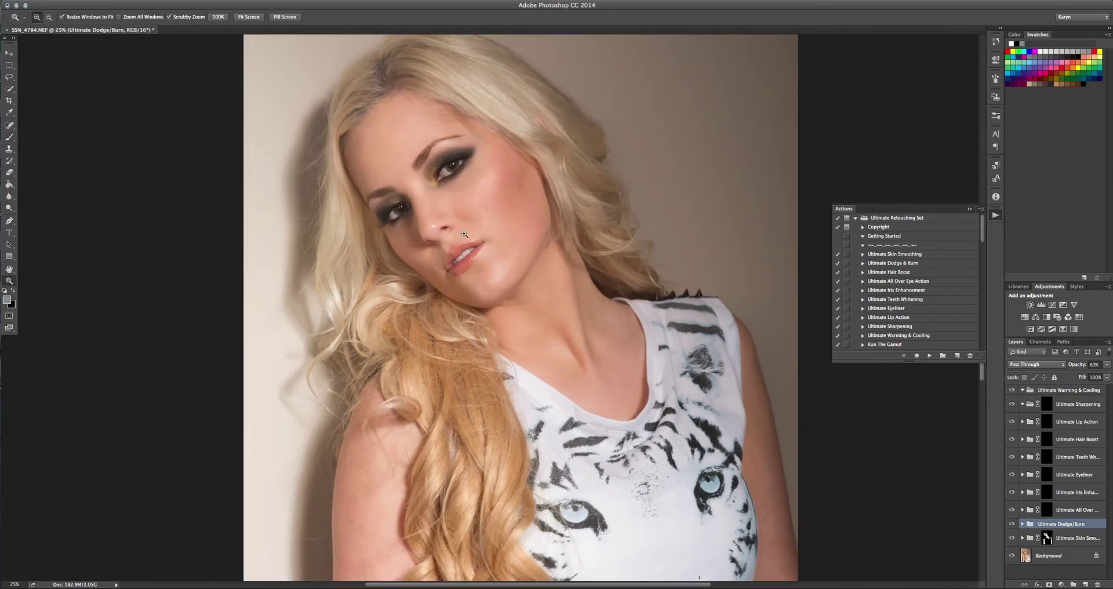
pyautogui.click(463, 193)
pyautogui.click(455, 170)
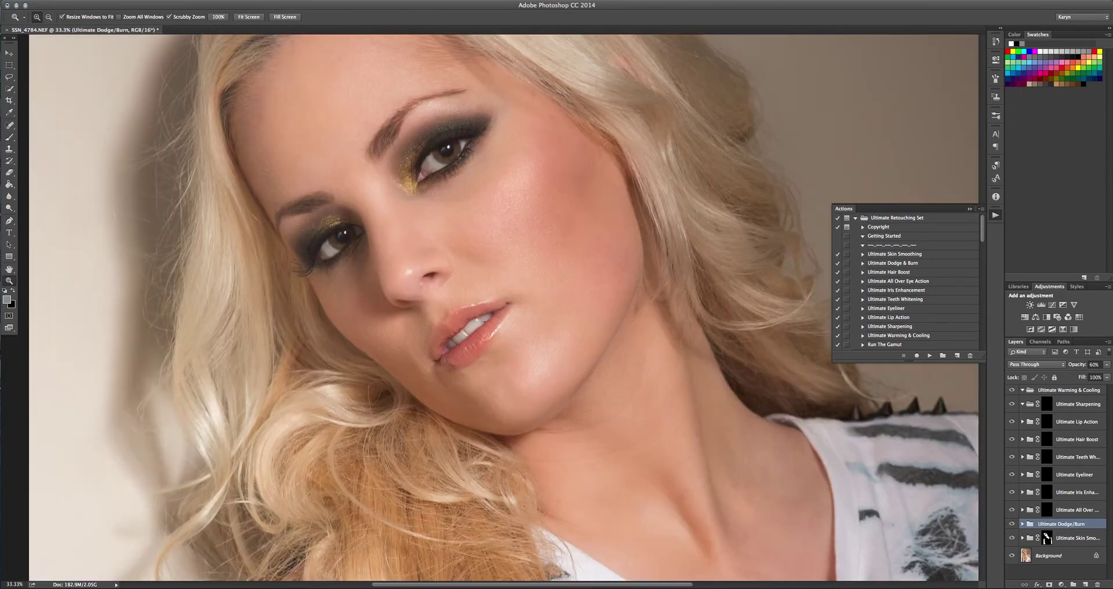
pyautogui.press('super+plus')
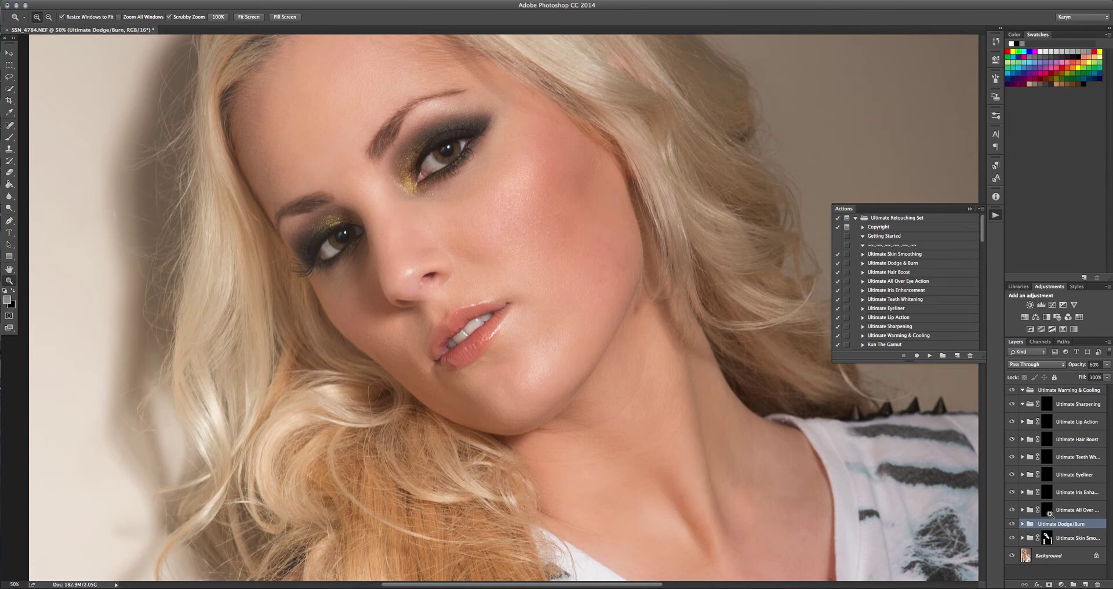
pyautogui.click(1048, 511)
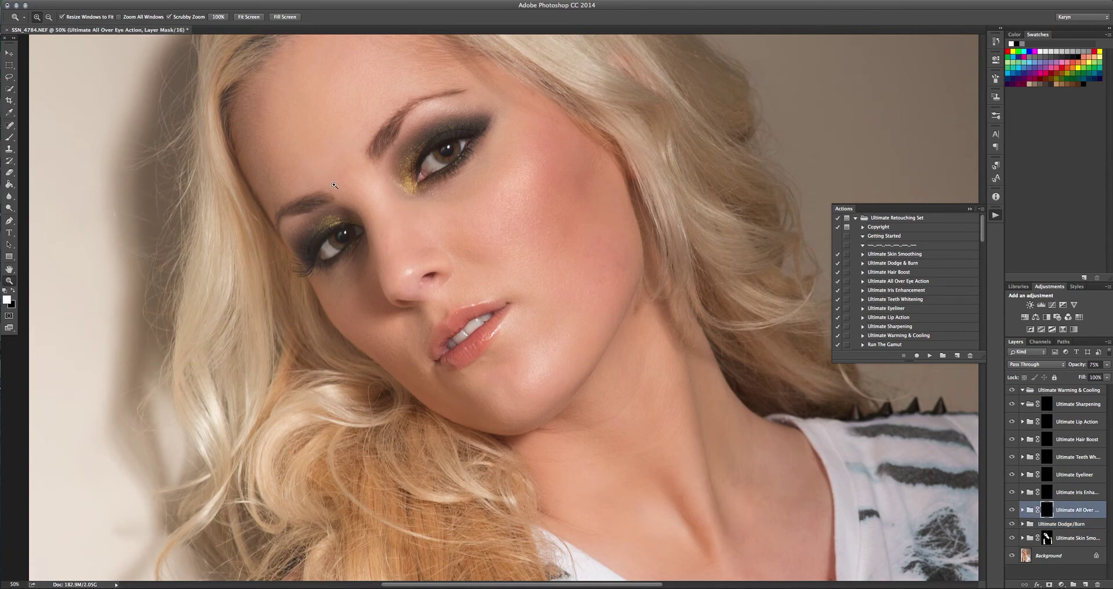
pyautogui.click(10, 138)
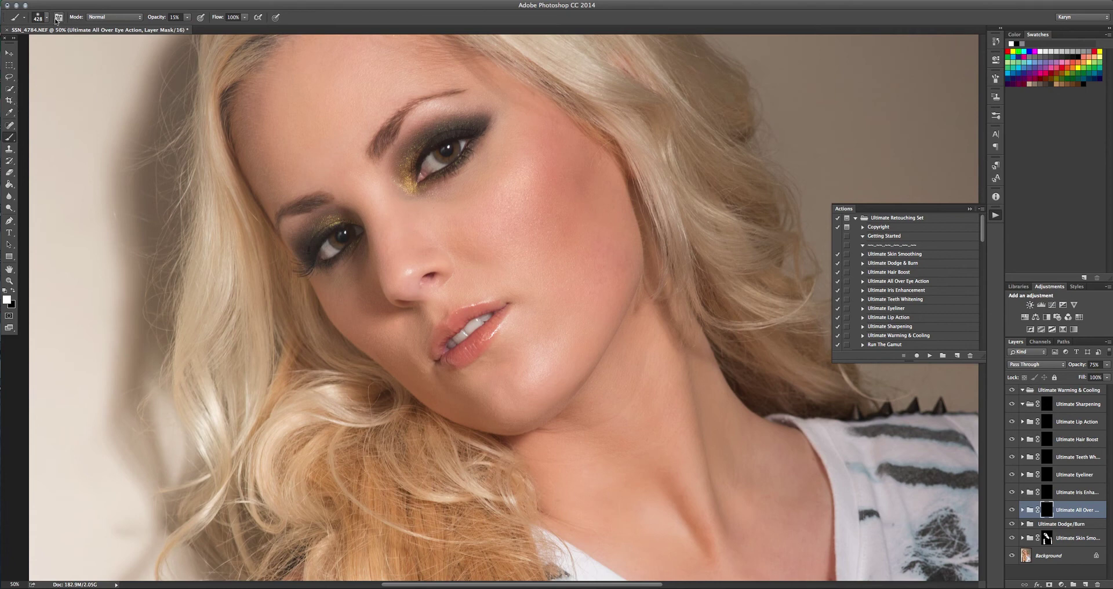
pyautogui.click(188, 17)
pyautogui.click(47, 17)
pyautogui.moveTo(82, 45); pyautogui.dragTo(73, 47)
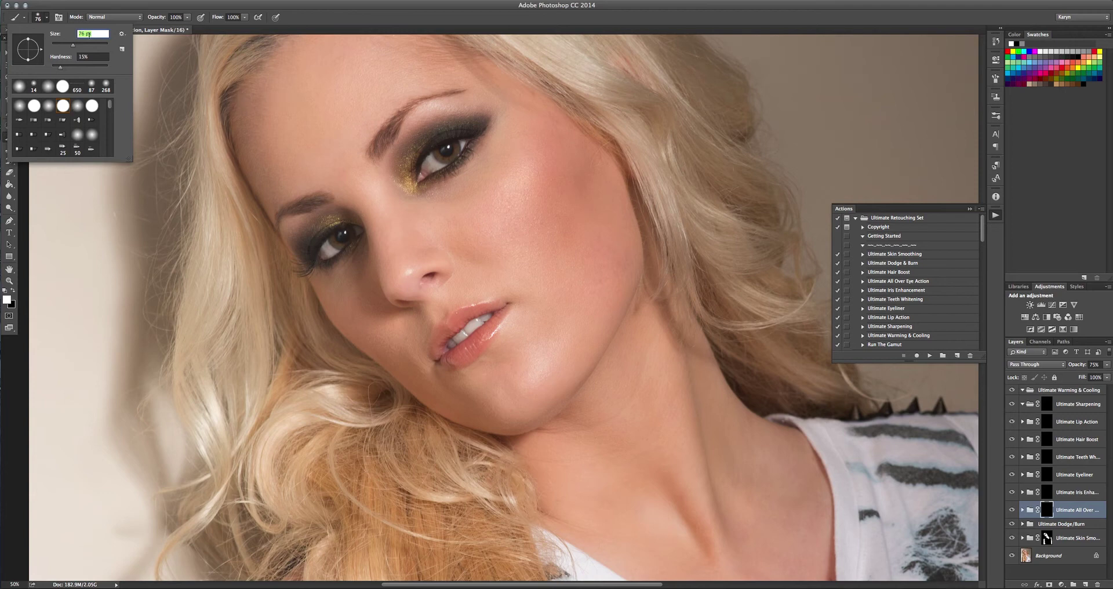
pyautogui.moveTo(66, 66); pyautogui.dragTo(72, 69)
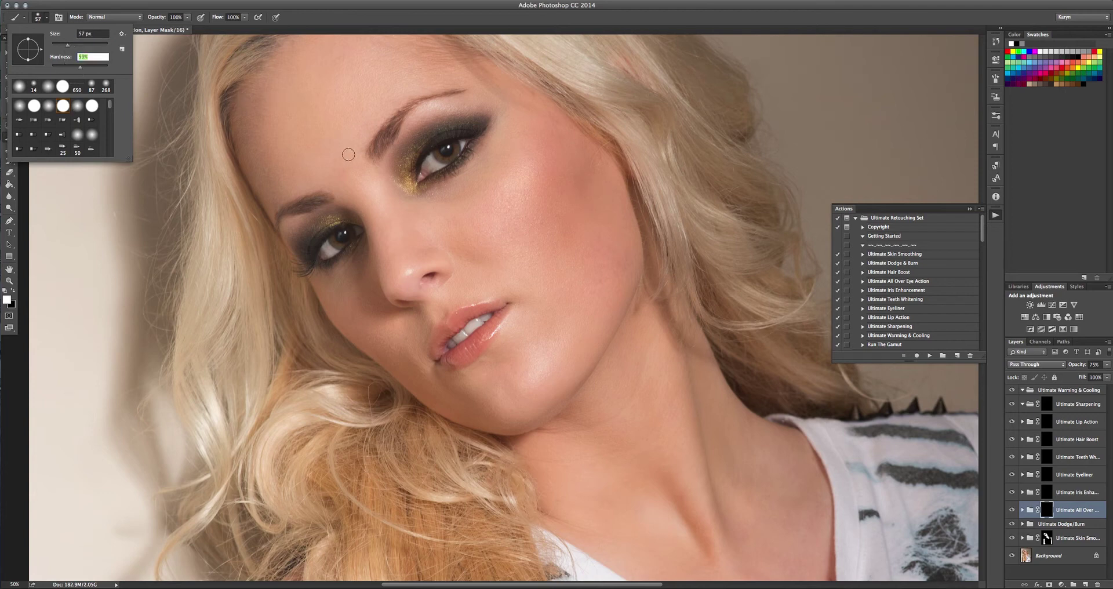
pyautogui.click(423, 174)
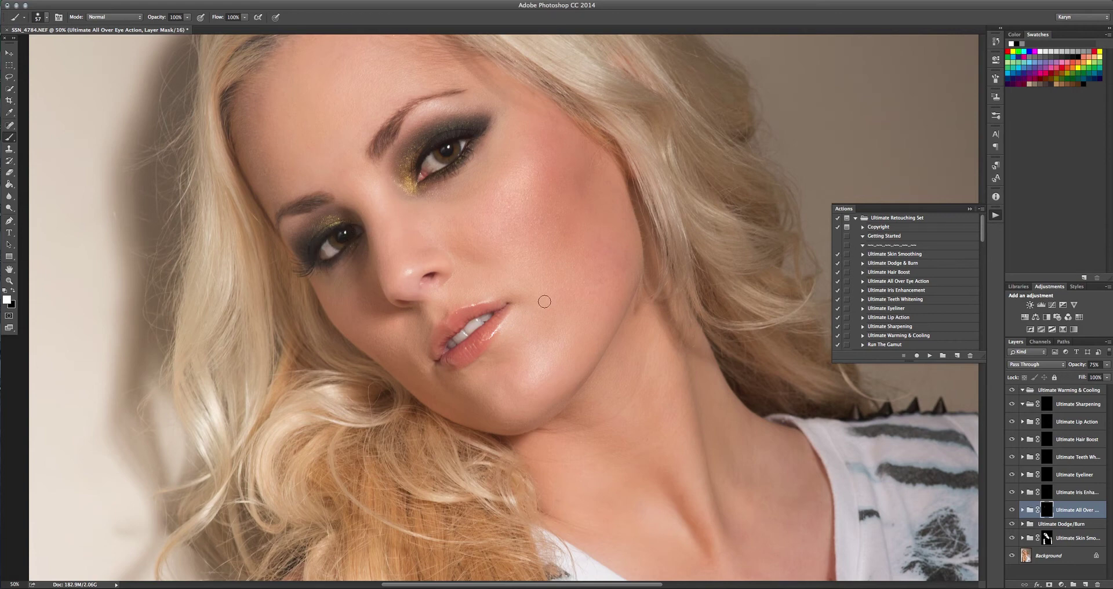
# - Compare the eyes with the Ultimate All Over Eye Action group hidden and shown, and adjust the group's opacity to 76%
pyautogui.click(1011, 510)
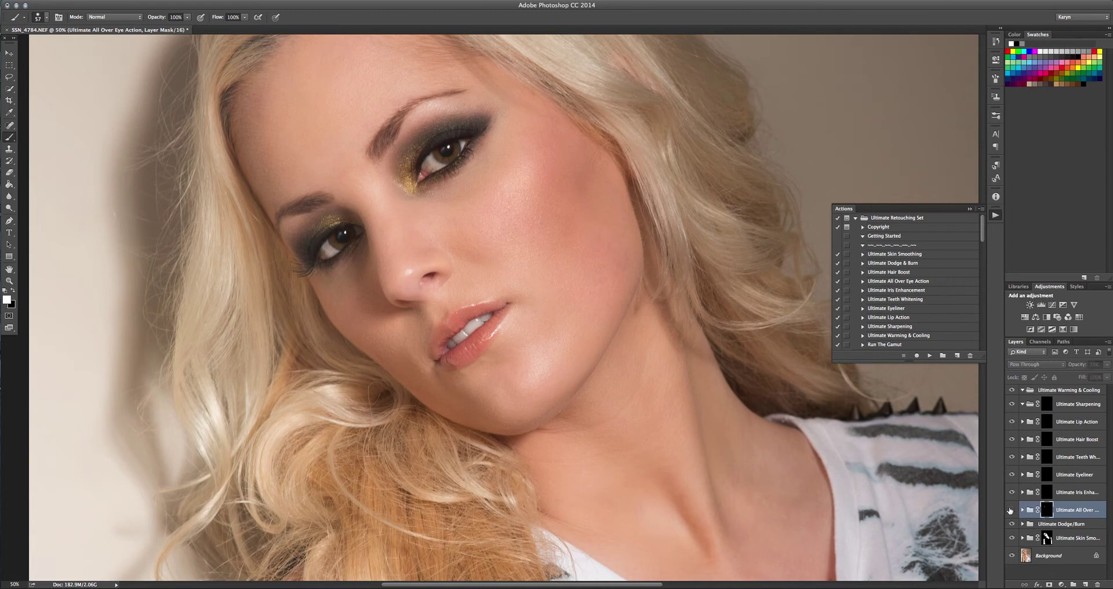
pyautogui.click(1010, 510)
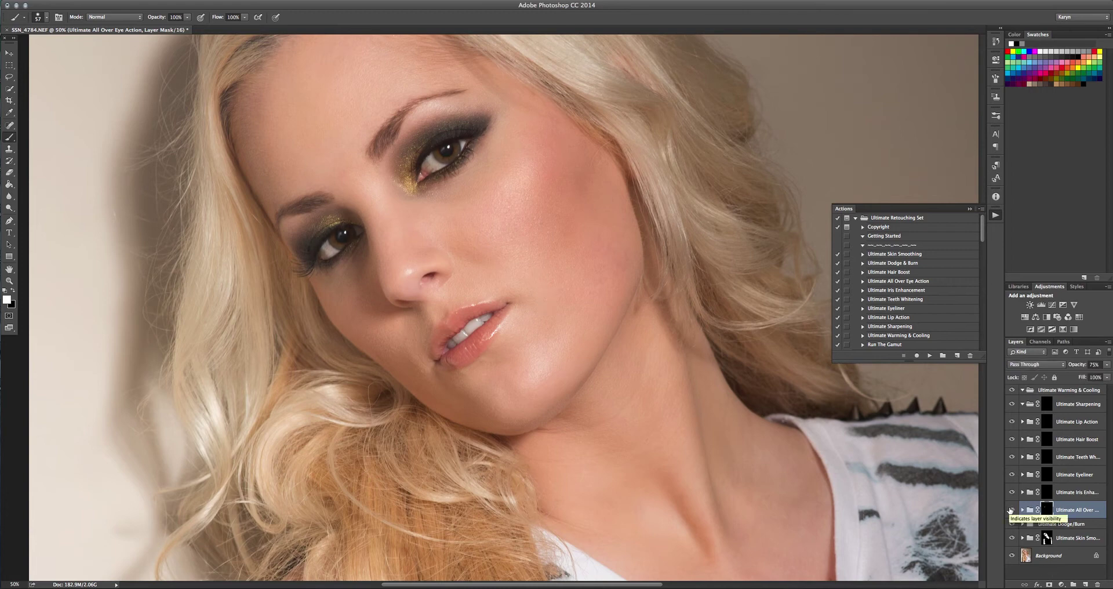
pyautogui.click(1010, 510)
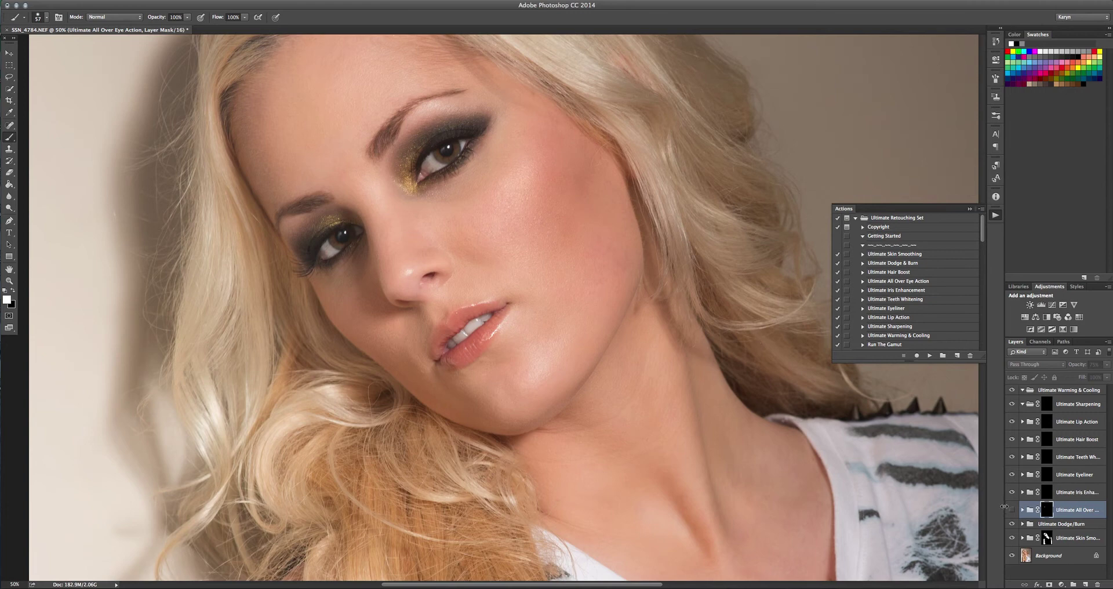
pyautogui.click(1012, 510)
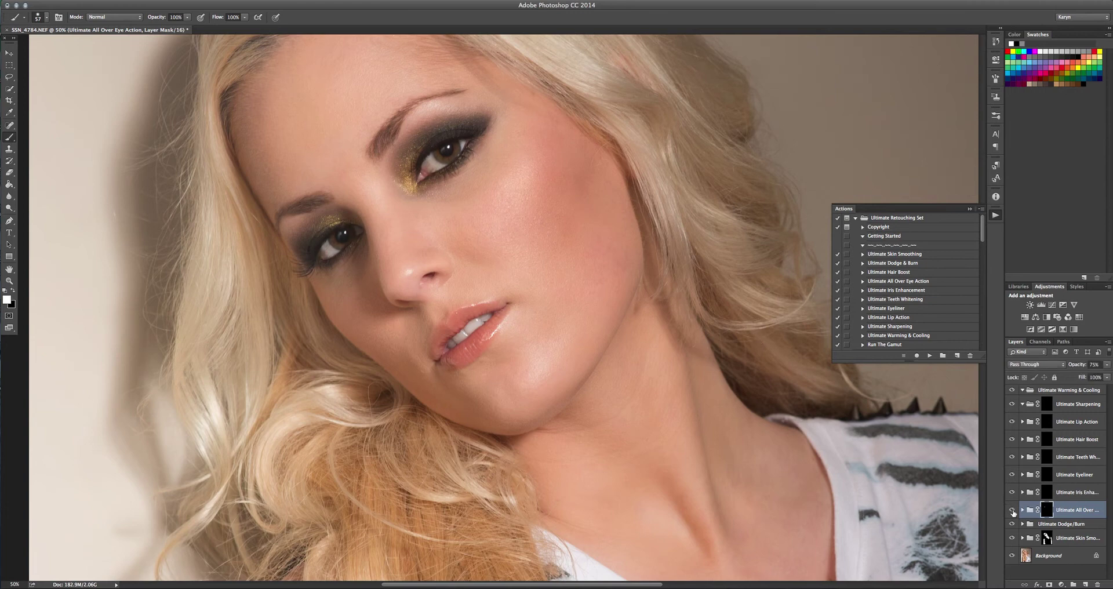
pyautogui.click(1107, 365)
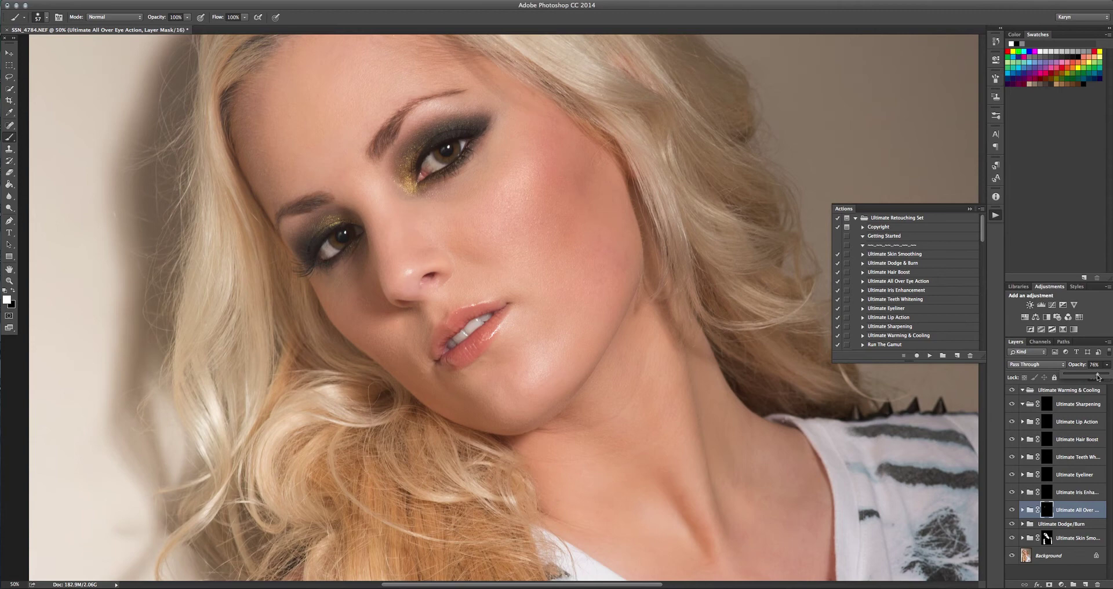
# - Paint both irises in white on the Ultimate Iris Enhancement mask with a 35 px brush
pyautogui.click(1073, 497)
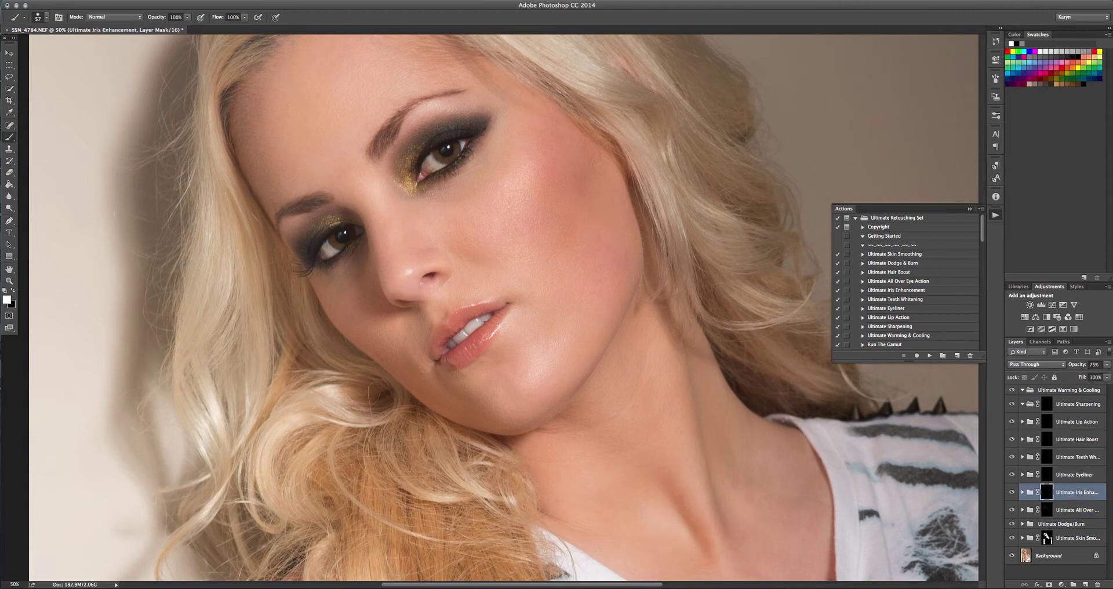
pyautogui.click(9, 280)
pyautogui.moveTo(435, 159); pyautogui.dragTo(440, 156)
pyautogui.click(441, 156)
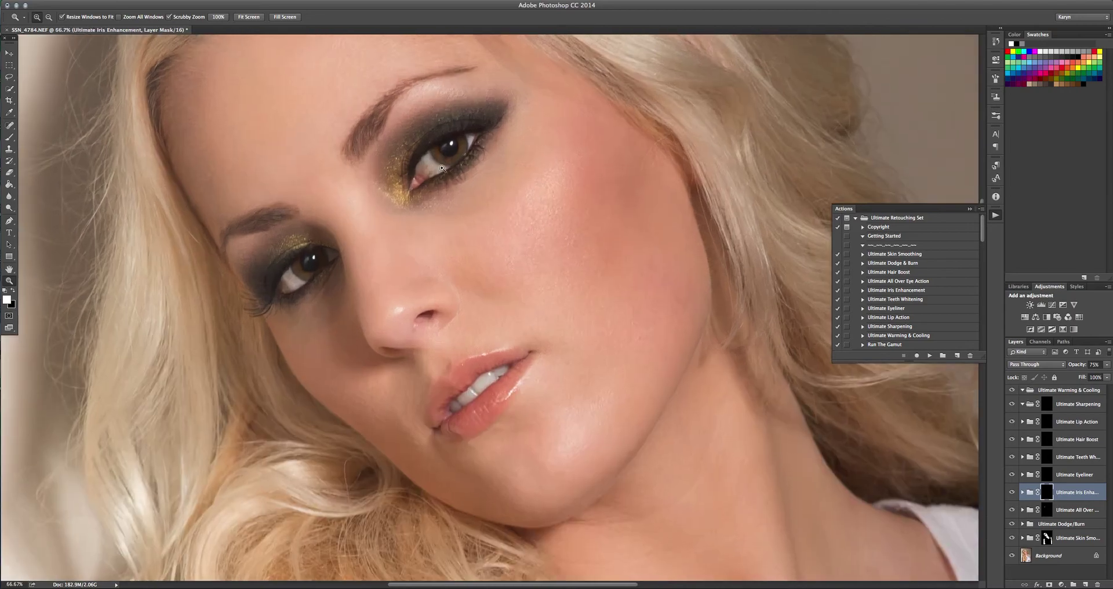
pyautogui.click(441, 156)
pyautogui.click(9, 135)
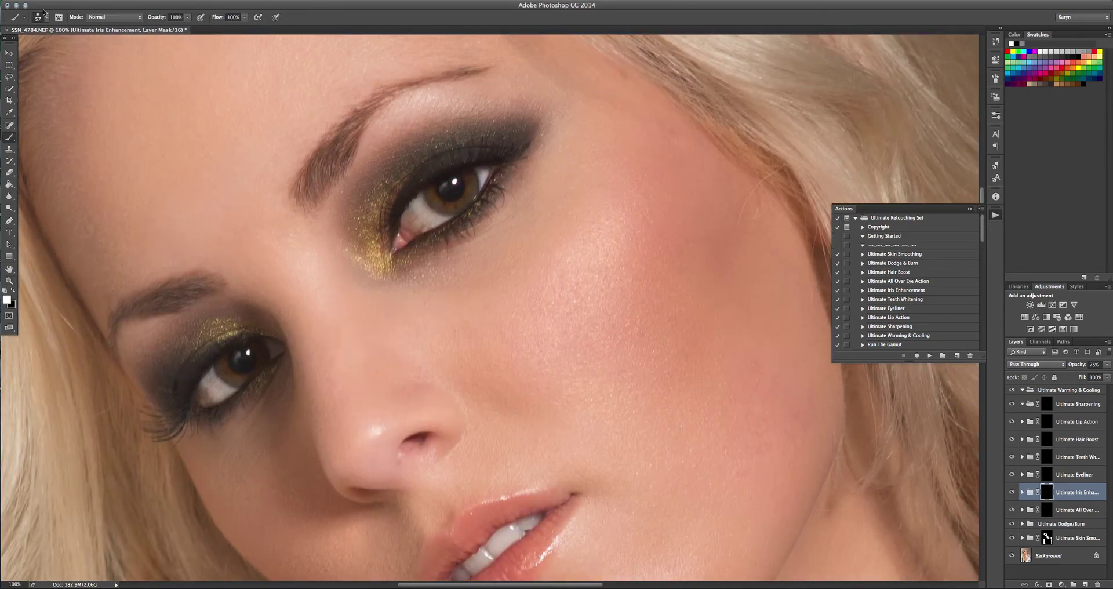
pyautogui.click(41, 17)
pyautogui.moveTo(72, 46); pyautogui.dragTo(61, 48)
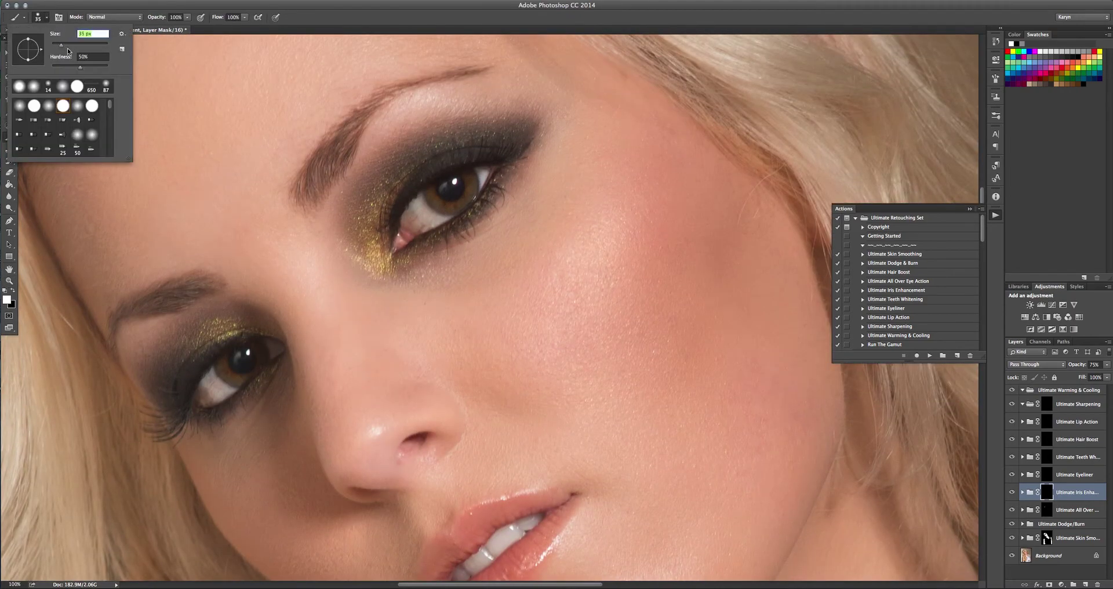
pyautogui.click(472, 179)
pyautogui.moveTo(472, 190)
pyautogui.mouseDown()
pyautogui.moveTo(452, 205)
pyautogui.moveTo(431, 191)
pyautogui.moveTo(457, 205)
pyautogui.moveTo(466, 172)
pyautogui.mouseUp()
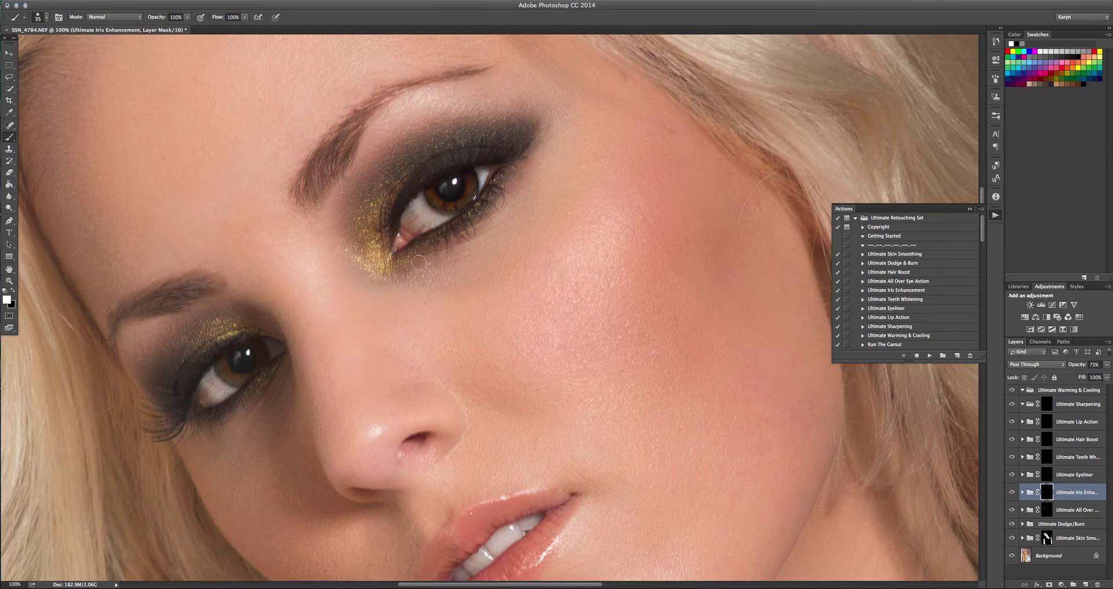
pyautogui.moveTo(222, 364)
pyautogui.mouseDown()
pyautogui.moveTo(229, 382)
pyautogui.moveTo(242, 383)
pyautogui.moveTo(249, 350)
pyautogui.moveTo(260, 353)
pyautogui.moveTo(249, 373)
pyautogui.moveTo(221, 361)
pyautogui.mouseUp()
# - Paint black around the iris edge on the Iris Enhancement mask to remove overspill, and compare the eyes with the group hidden and shown
pyautogui.click(12, 290)
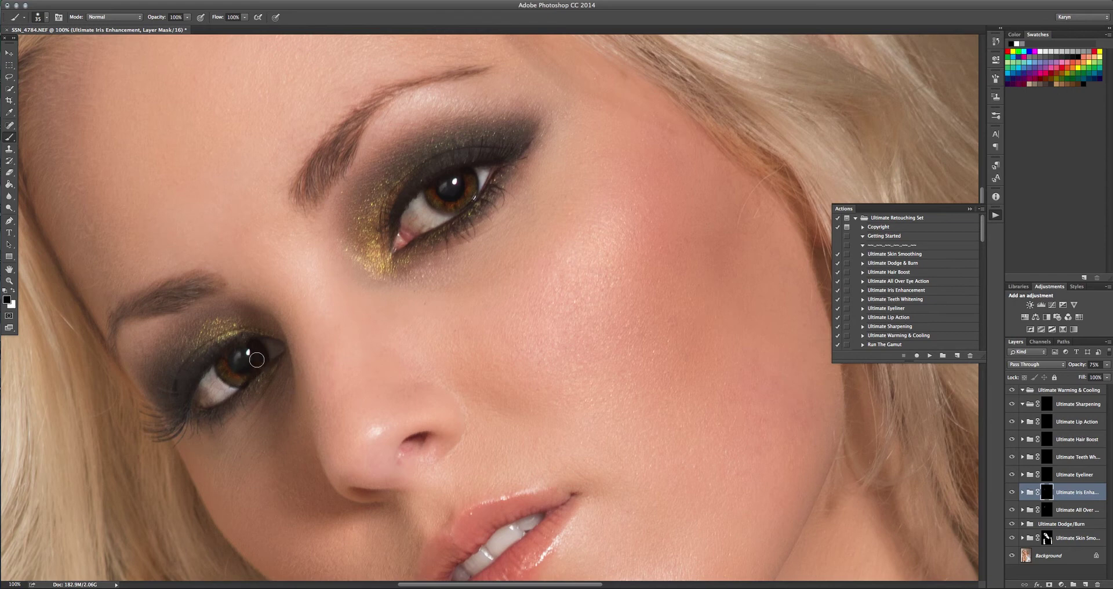
pyautogui.moveTo(240, 366)
pyautogui.mouseDown()
pyautogui.moveTo(239, 394)
pyautogui.moveTo(254, 385)
pyautogui.mouseUp()
pyautogui.click(1011, 492)
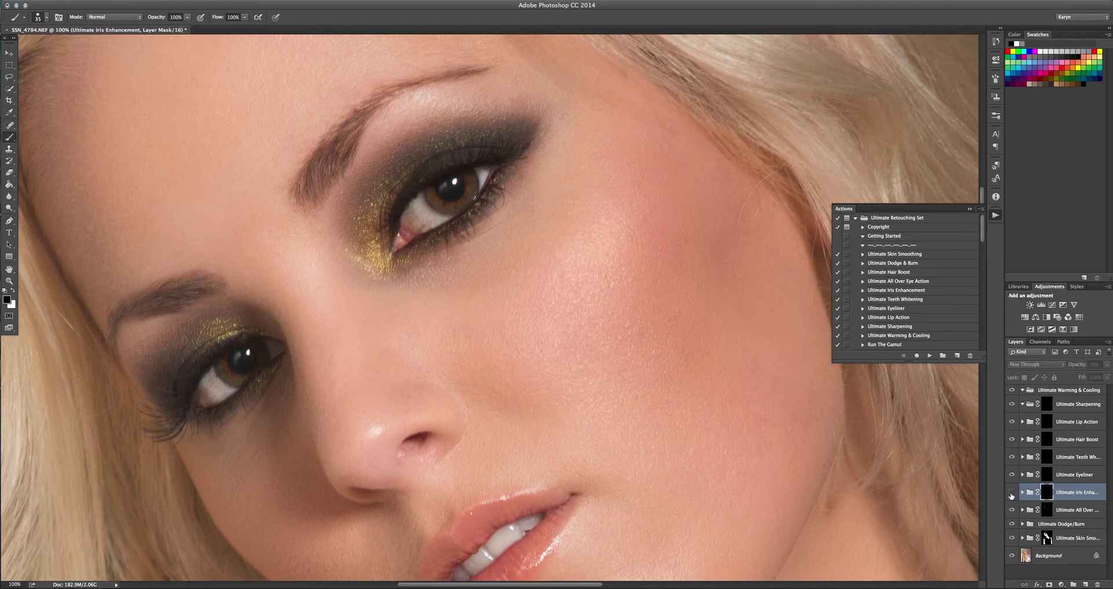
pyautogui.click(1011, 494)
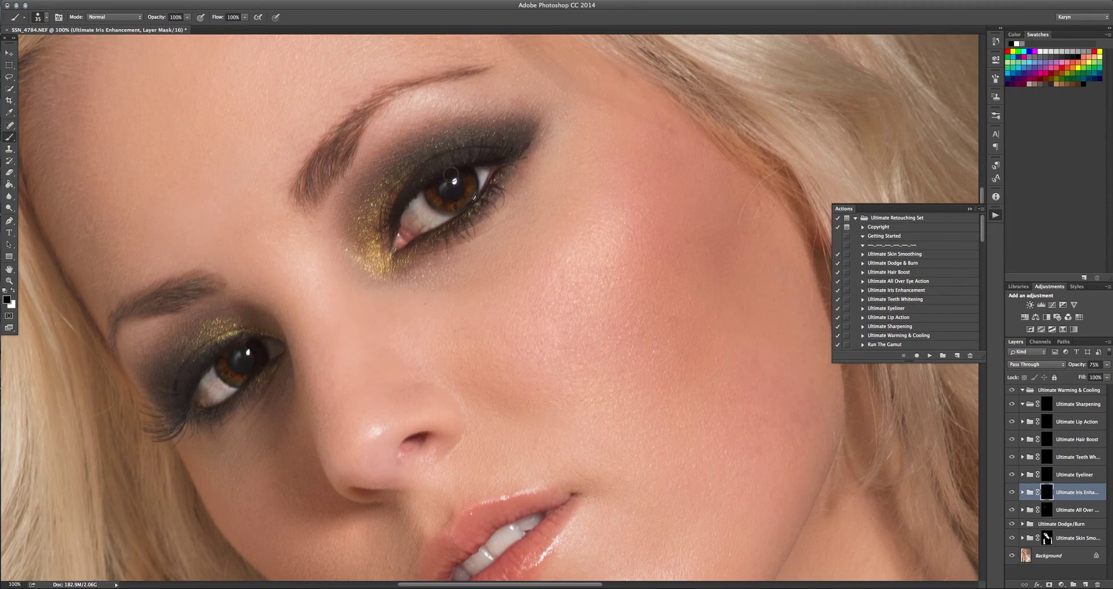
# - Check the irises at full-image and closer views and set the Ultimate Iris Enhancement group's opacity to 65%
pyautogui.press('super+0')
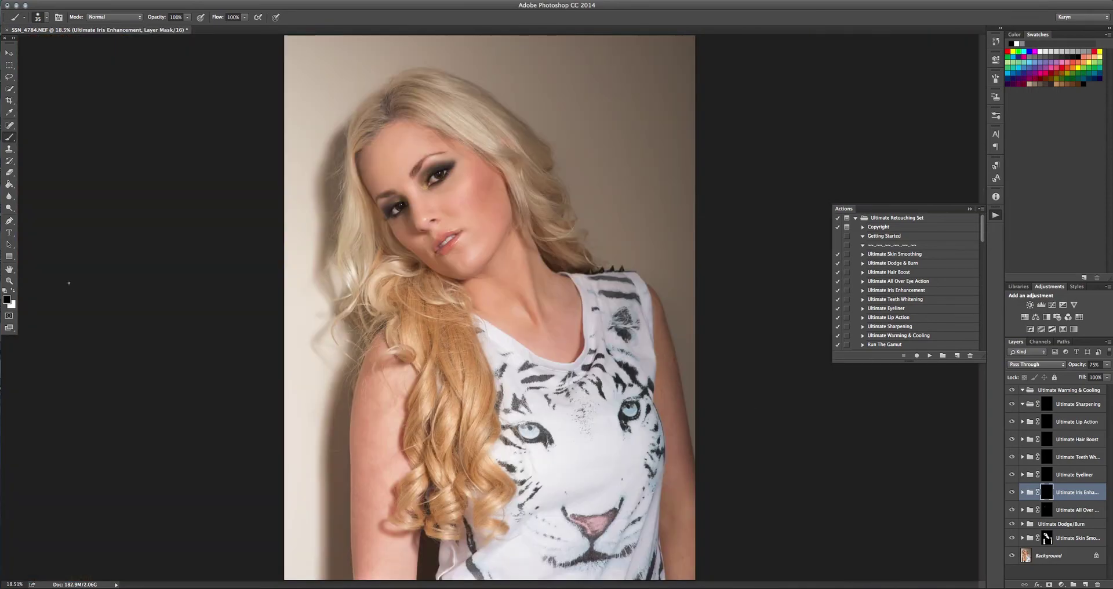
pyautogui.click(10, 282)
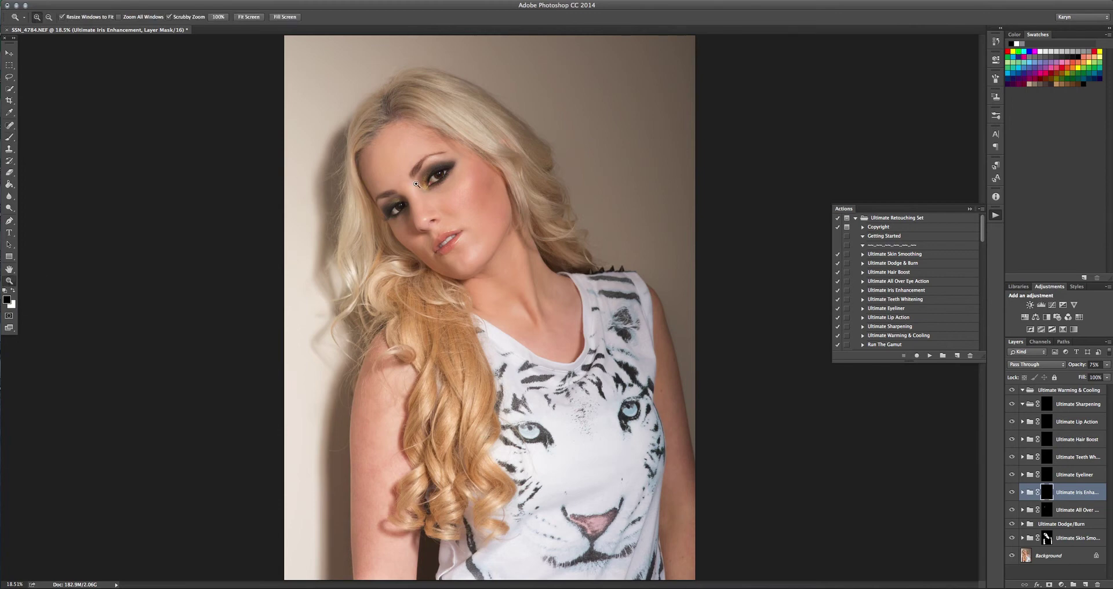
pyautogui.click(417, 185)
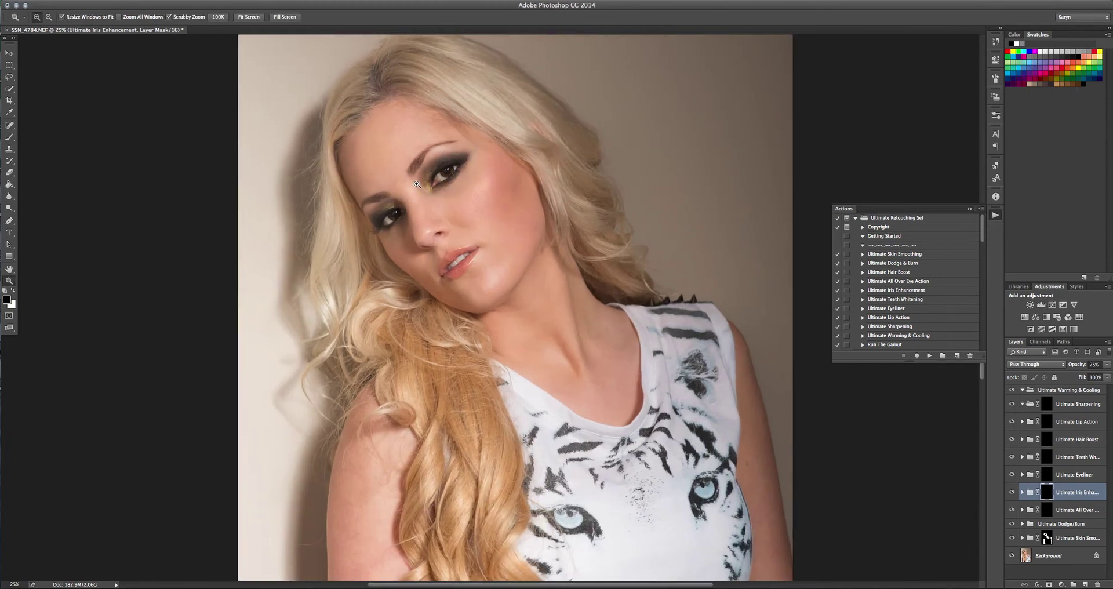
pyautogui.click(417, 184)
pyautogui.click(422, 191)
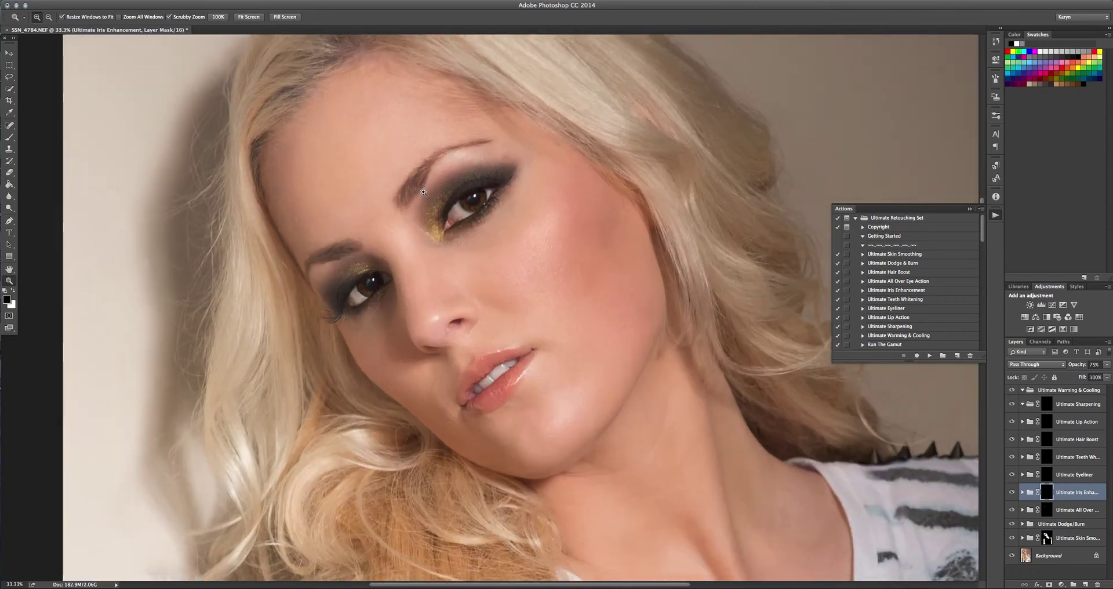
pyautogui.moveTo(1107, 371); pyautogui.dragTo(1093, 378)
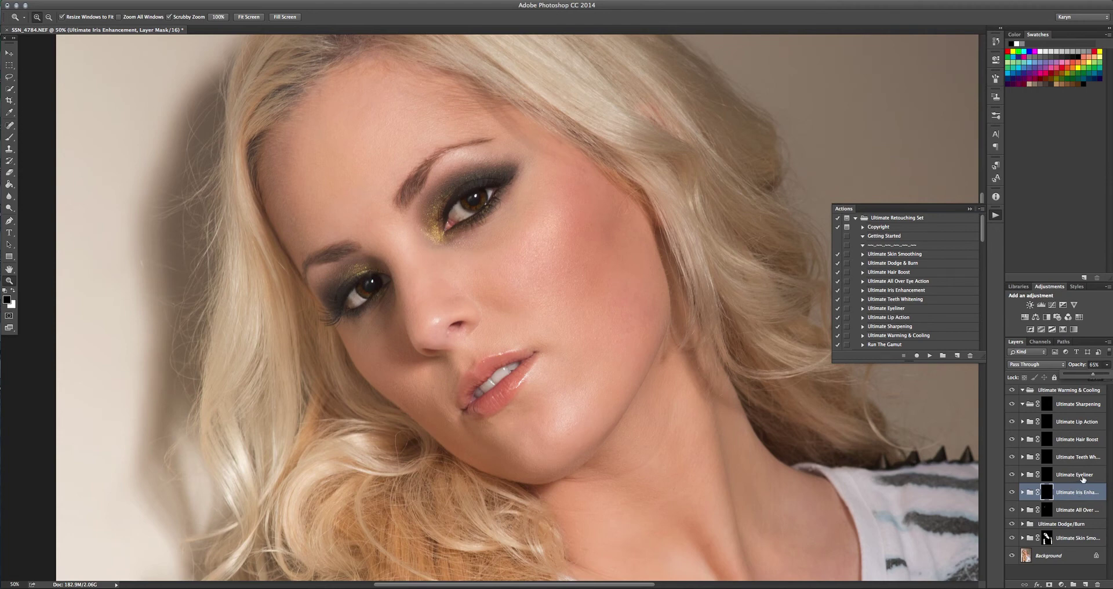
# - Paint white along the upper lash line of the eye nearer the parting on the Ultimate Eyeliner mask with a soft 23 px brush
pyautogui.click(1082, 479)
pyautogui.press('super+0')
pyautogui.click(1050, 479)
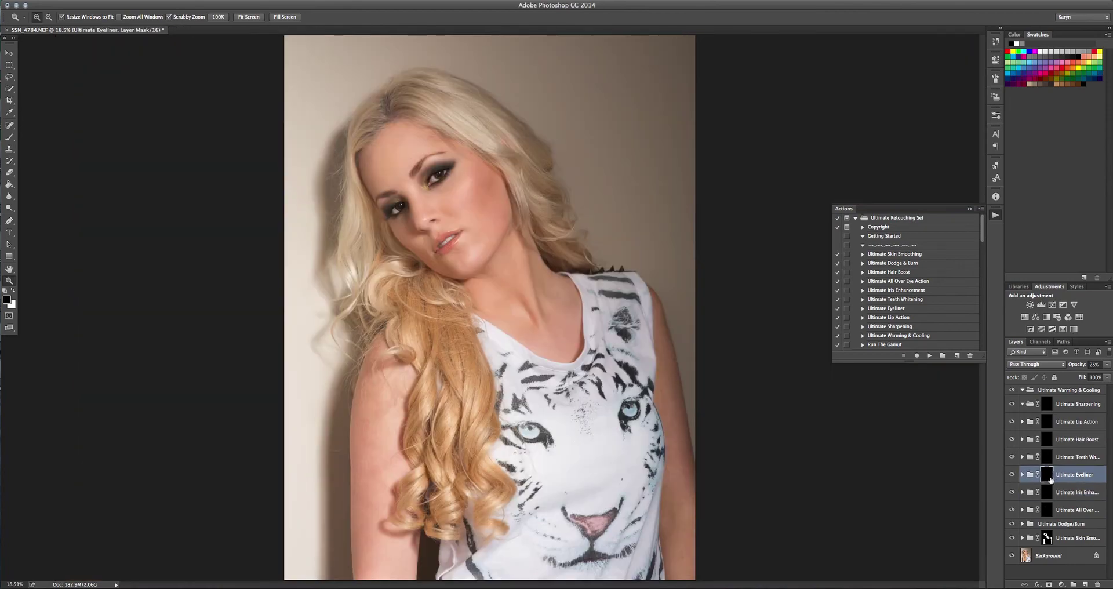
pyautogui.click(13, 291)
pyautogui.click(417, 181)
pyautogui.click(417, 181)
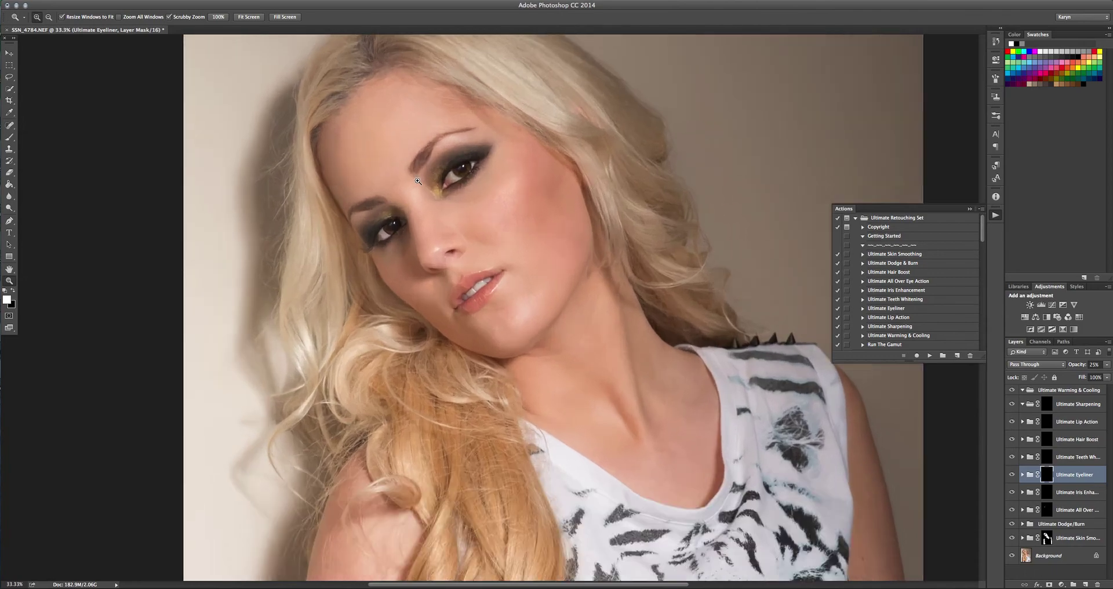
pyautogui.click(417, 181)
pyautogui.click(441, 180)
pyautogui.click(476, 181)
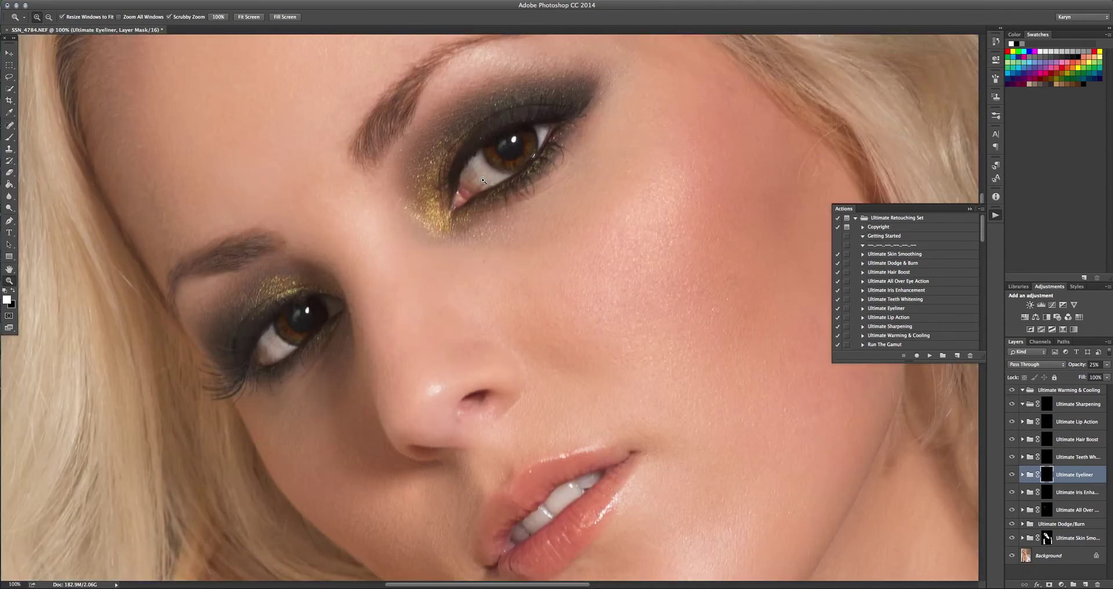
pyautogui.scroll(2, 484, 180)
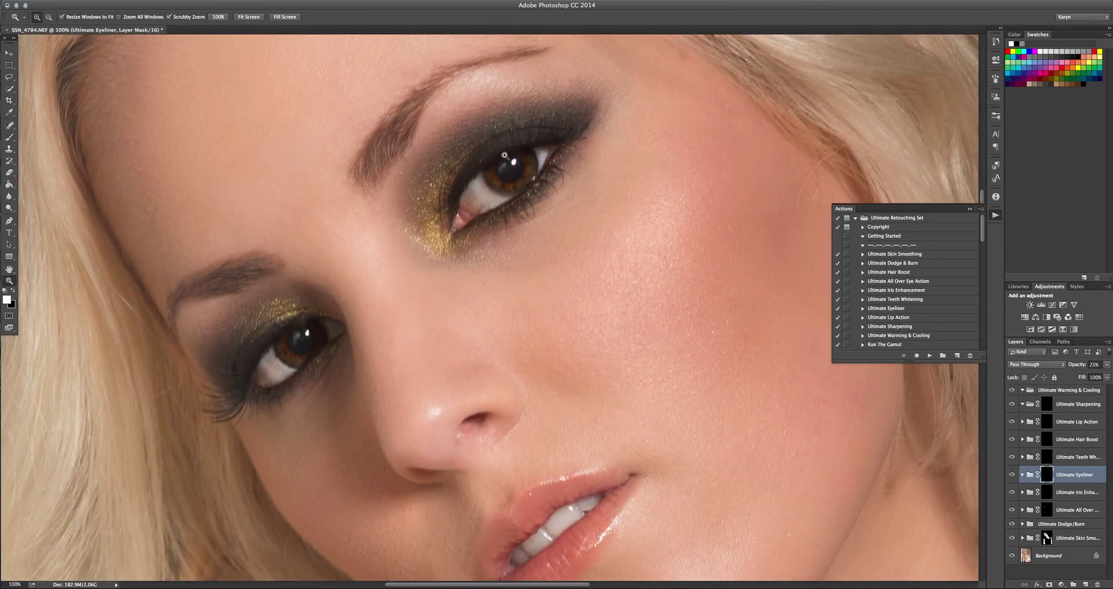
pyautogui.click(10, 137)
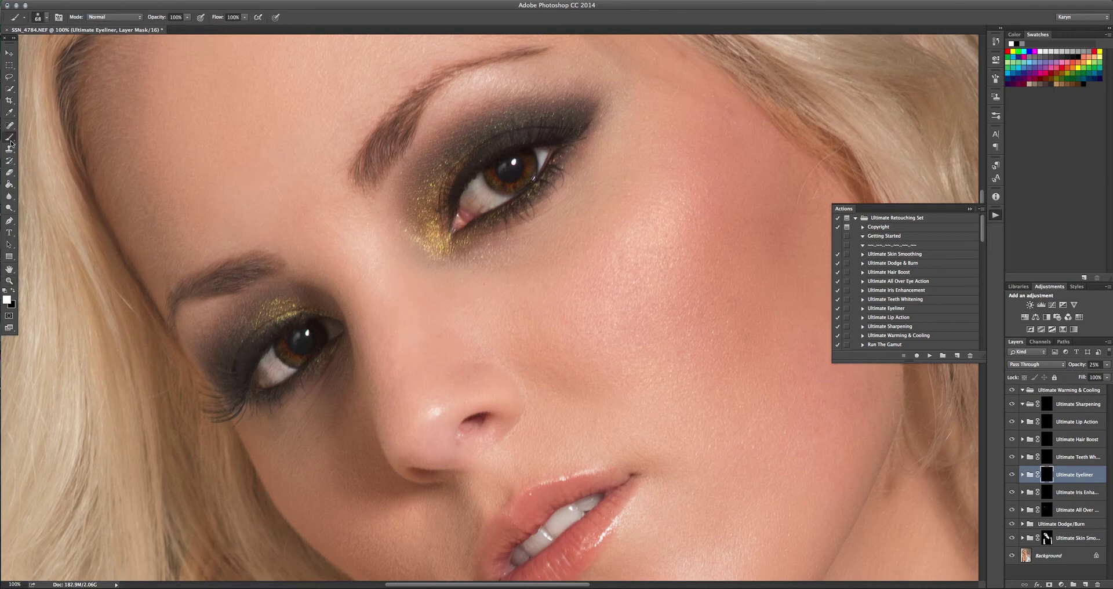
pyautogui.click(42, 17)
pyautogui.moveTo(66, 49); pyautogui.dragTo(59, 48)
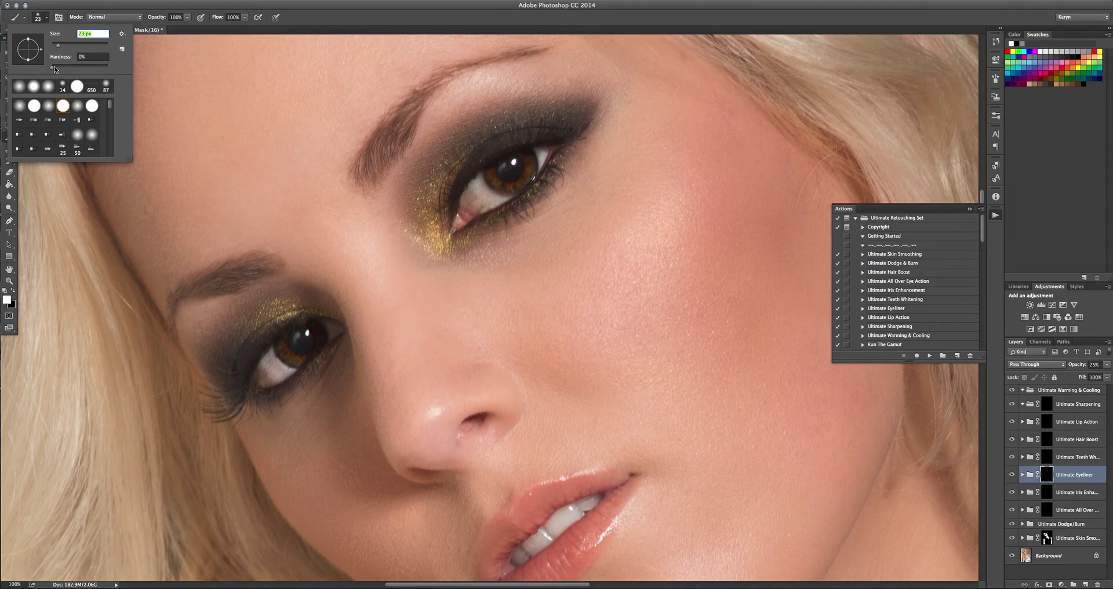
pyautogui.click(557, 154)
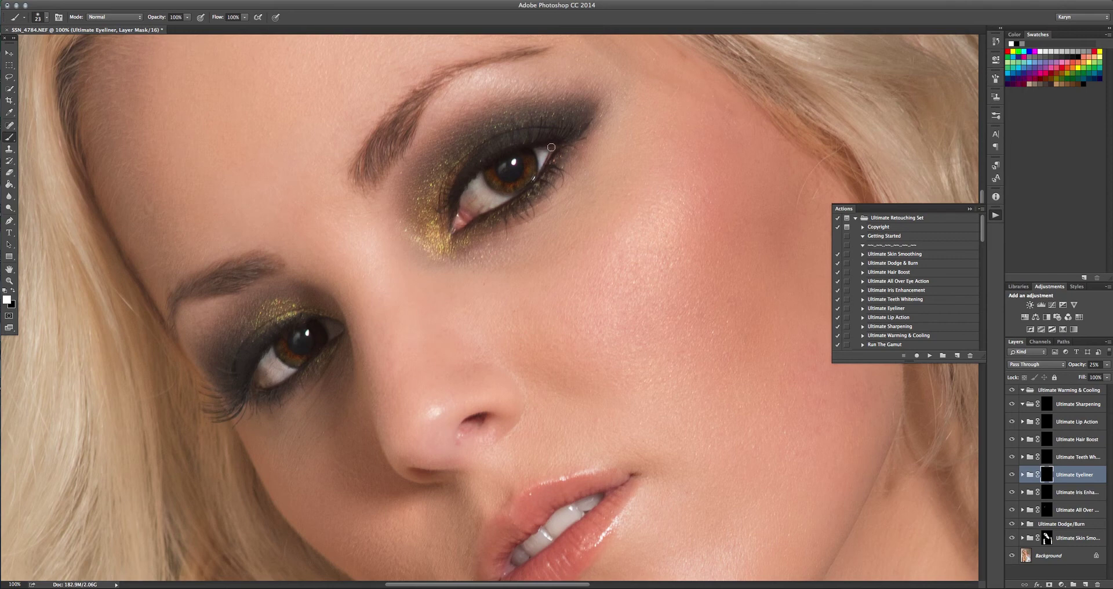
pyautogui.moveTo(554, 145)
pyautogui.mouseDown()
pyautogui.moveTo(483, 163)
pyautogui.moveTo(456, 206)
pyautogui.mouseUp()
# - Set the Ultimate Eyeliner group's opacity to 28% and dab the eye on its mask with a 57 px brush
pyautogui.click(1106, 365)
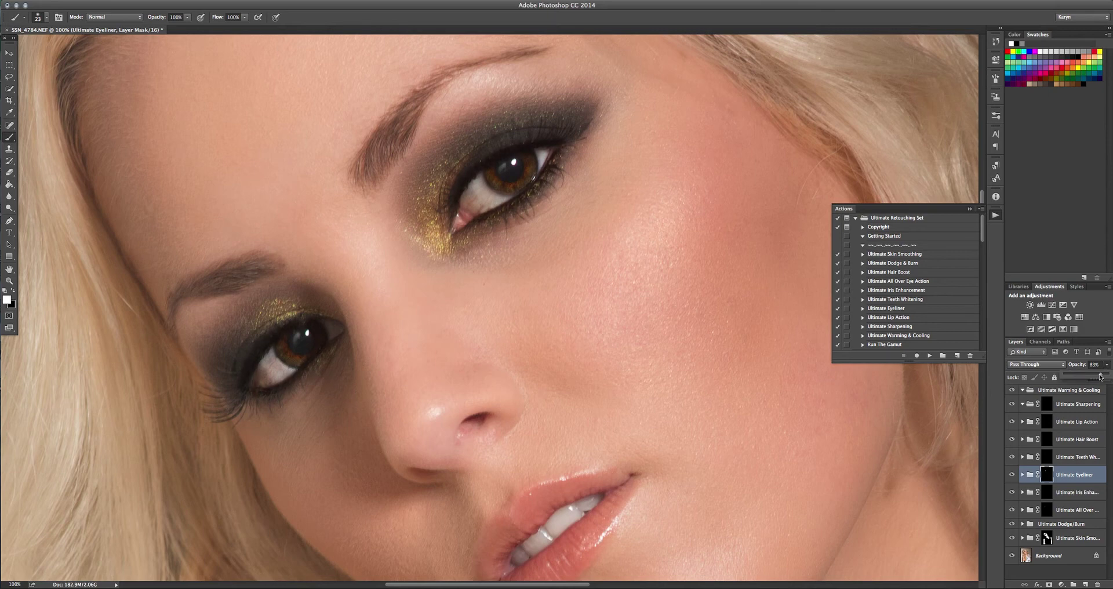
pyautogui.moveTo(1097, 377); pyautogui.dragTo(1079, 377)
pyautogui.click(49, 19)
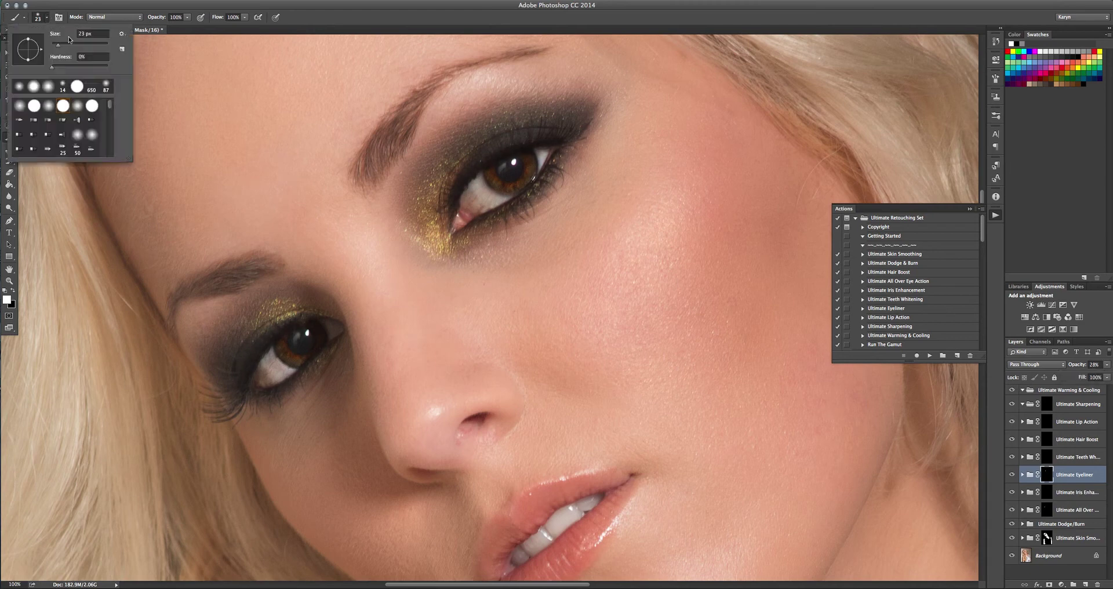
pyautogui.click(67, 46)
pyautogui.click(509, 169)
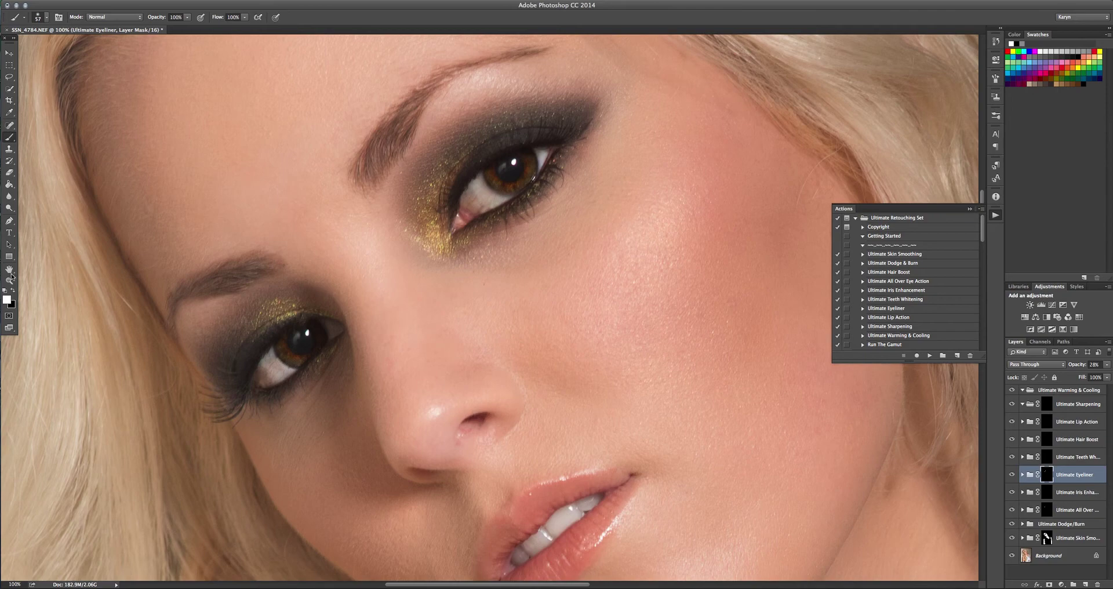
# - Compare the eyes with the Ultimate Eyeliner group hidden and shown
pyautogui.press('super+o')
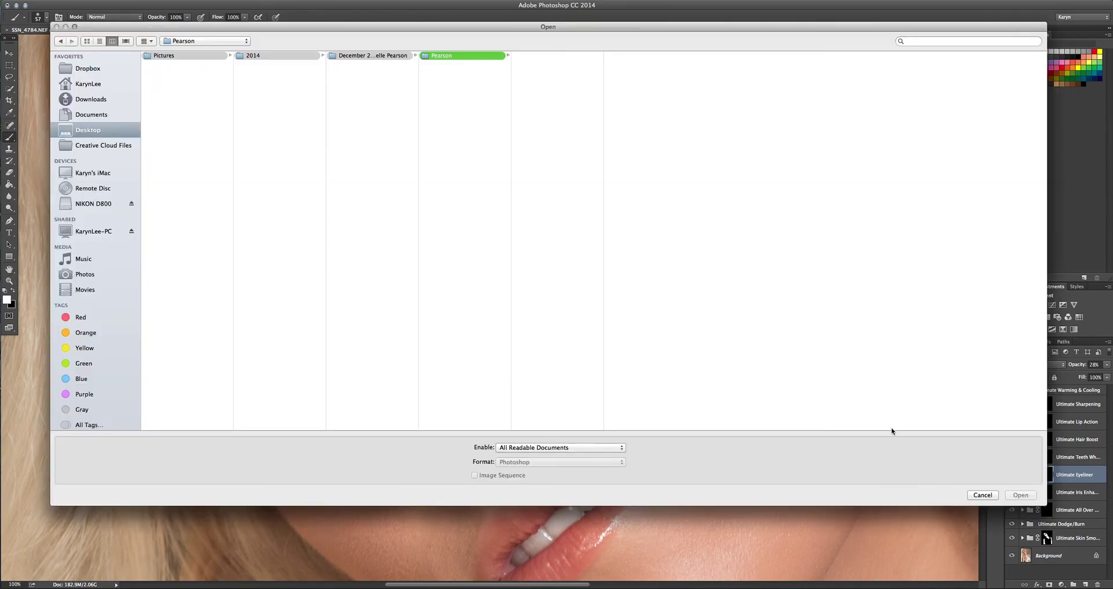
pyautogui.click(981, 496)
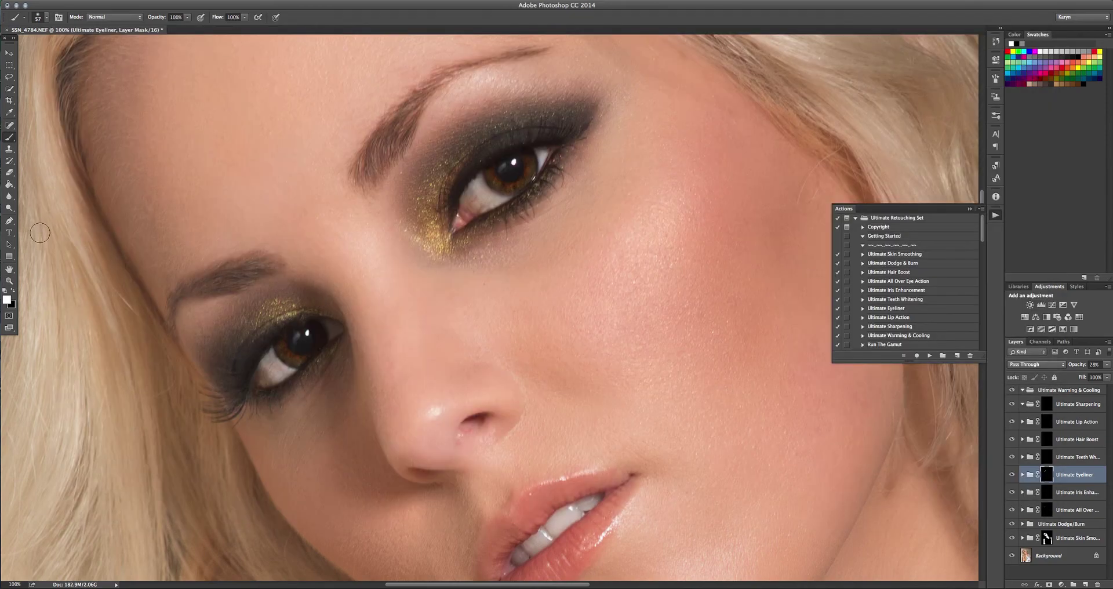
pyautogui.click(10, 281)
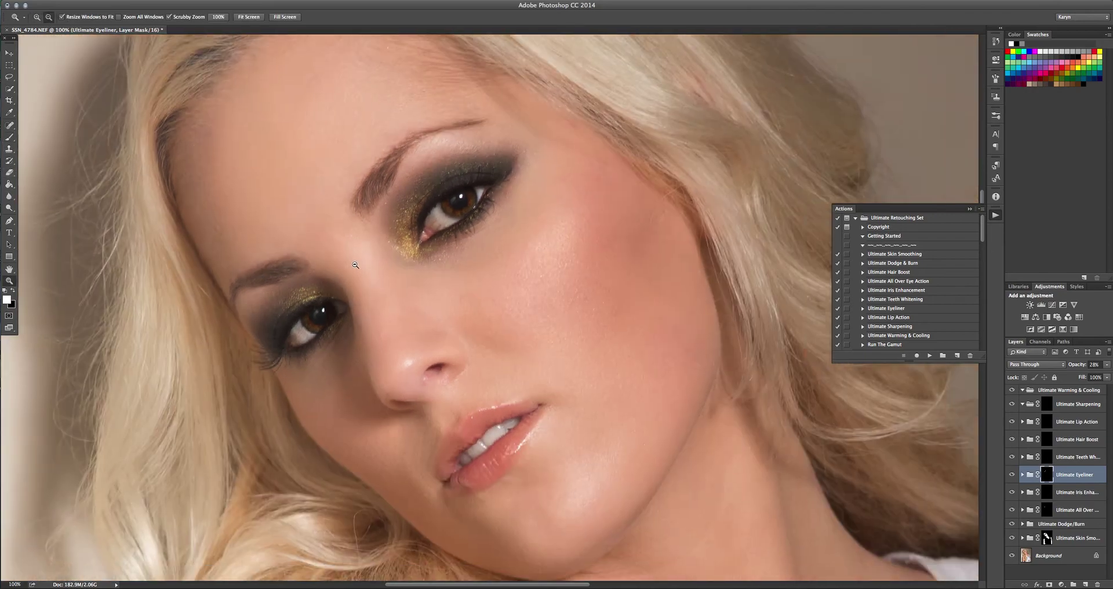
pyautogui.keyDown('alt'); pyautogui.click(354, 265); pyautogui.keyUp('alt')
pyautogui.keyDown('alt'); pyautogui.click(355, 265); pyautogui.keyUp('alt')
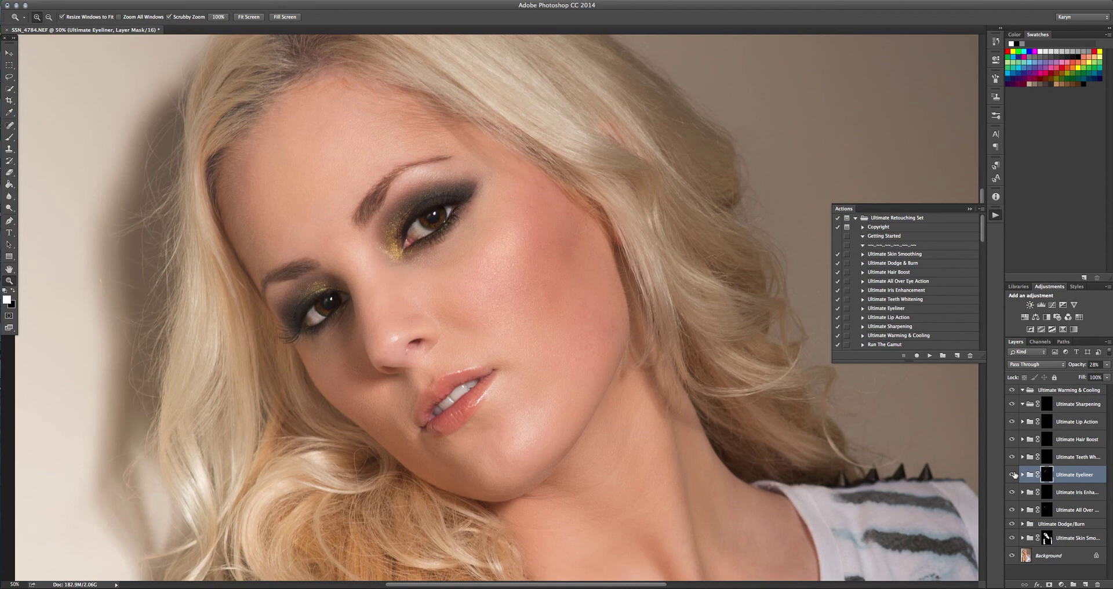
pyautogui.click(1013, 474)
pyautogui.click(1013, 474)
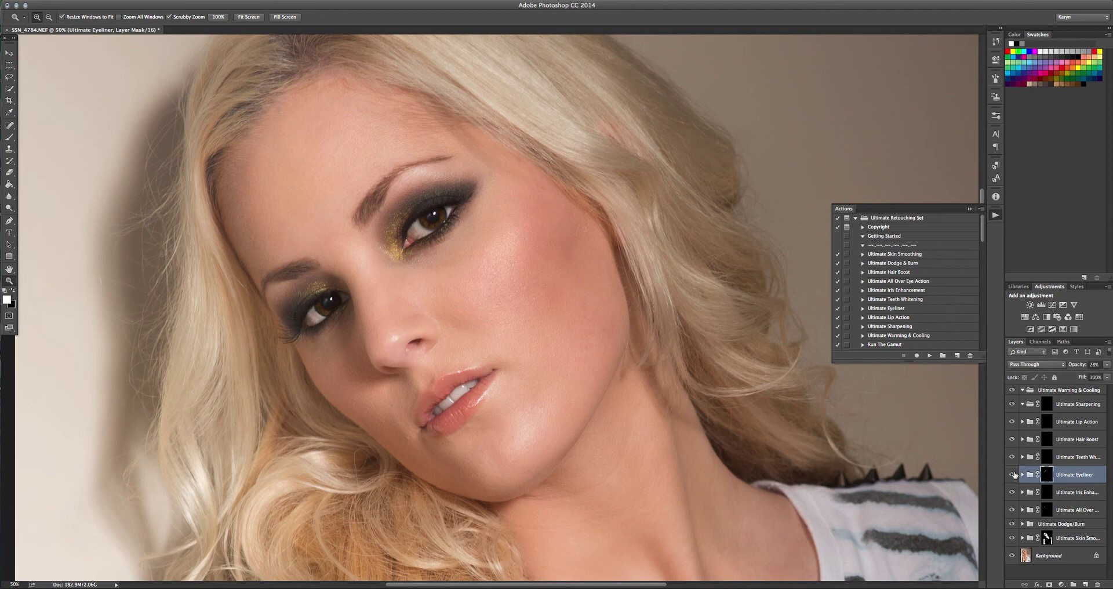
# - Paint the teeth in white on the Ultimate Teeth Whitening mask with a soft 28 px brush
pyautogui.click(1082, 456)
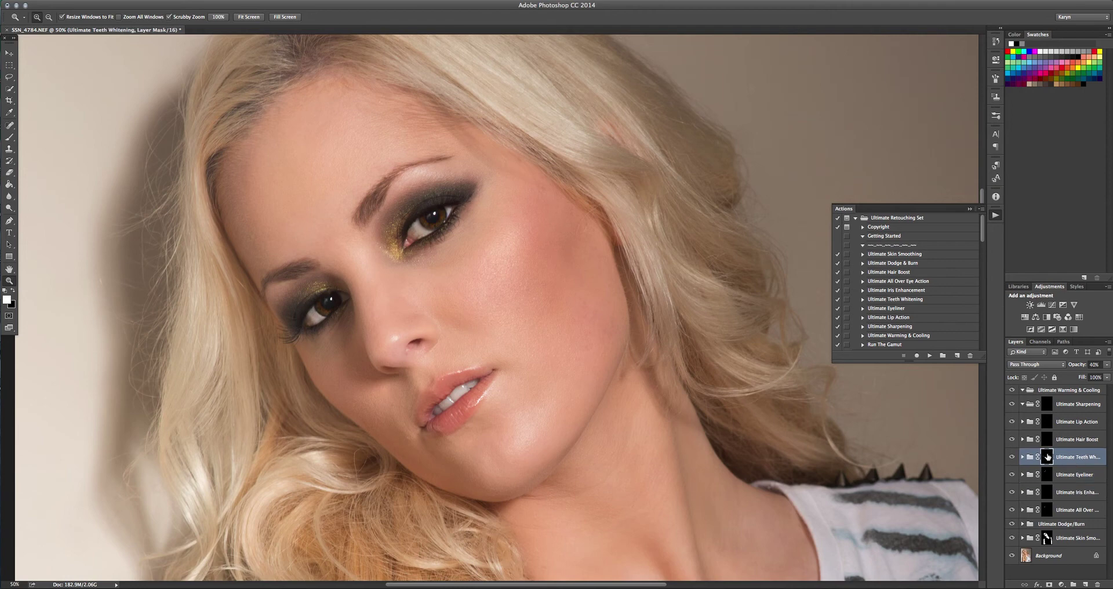
pyautogui.click(475, 403)
pyautogui.click(10, 137)
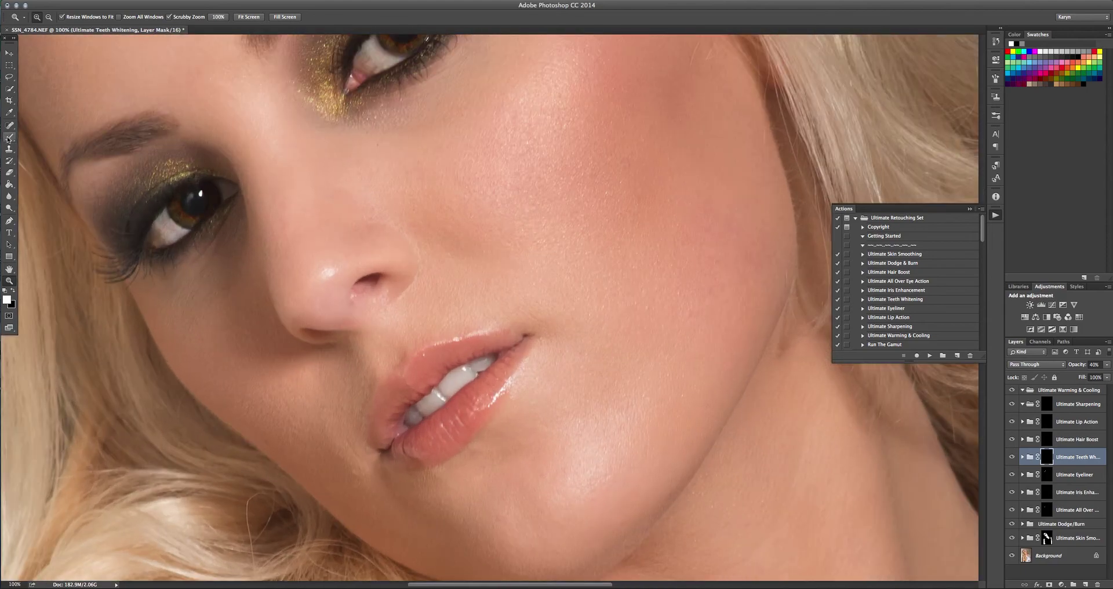
pyautogui.click(47, 18)
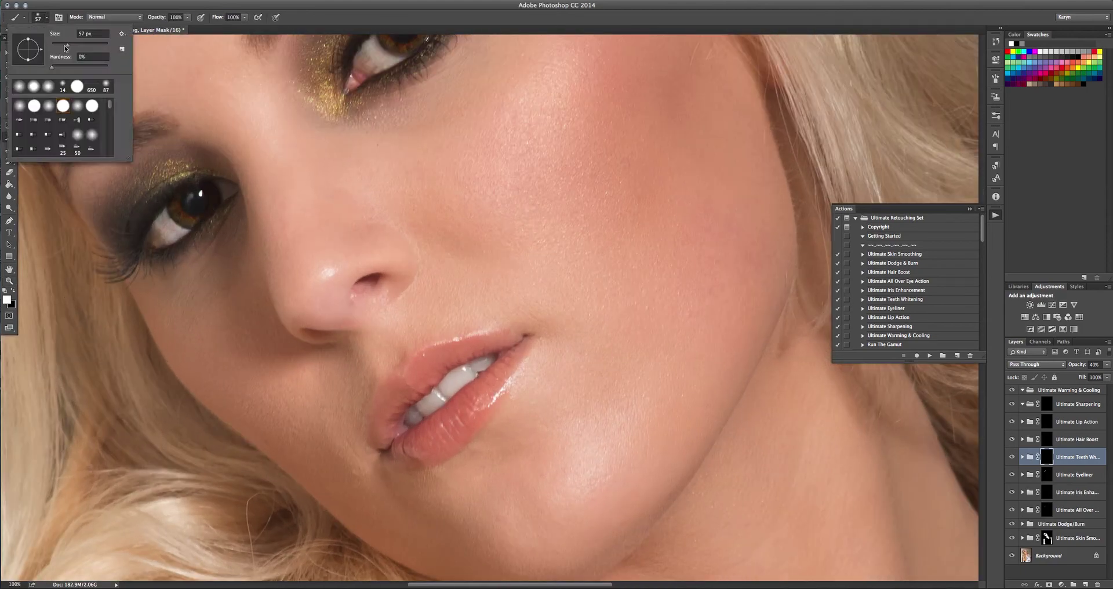
pyautogui.moveTo(66, 48); pyautogui.dragTo(59, 48)
pyautogui.press('Return')
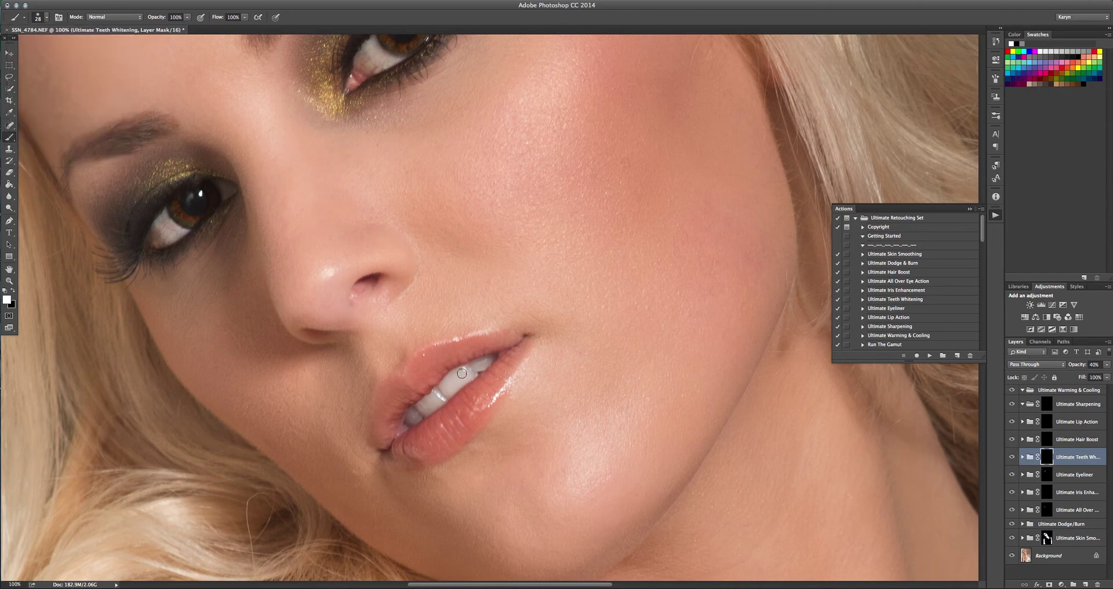
pyautogui.moveTo(455, 385)
pyautogui.mouseDown()
pyautogui.moveTo(486, 363)
pyautogui.moveTo(421, 410)
pyautogui.mouseUp()
pyautogui.scroll(4, 481, 363)
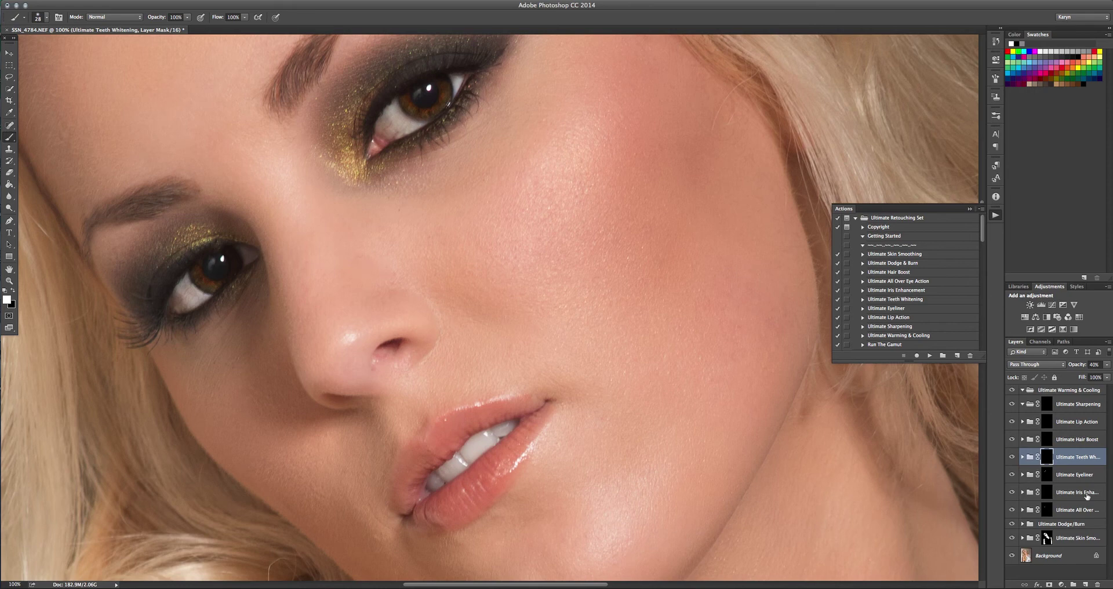
# - Compare the teeth with the Ultimate Teeth Whitening group hidden and shown, and inspect its Brighten and Whiten layers
pyautogui.click(1010, 458)
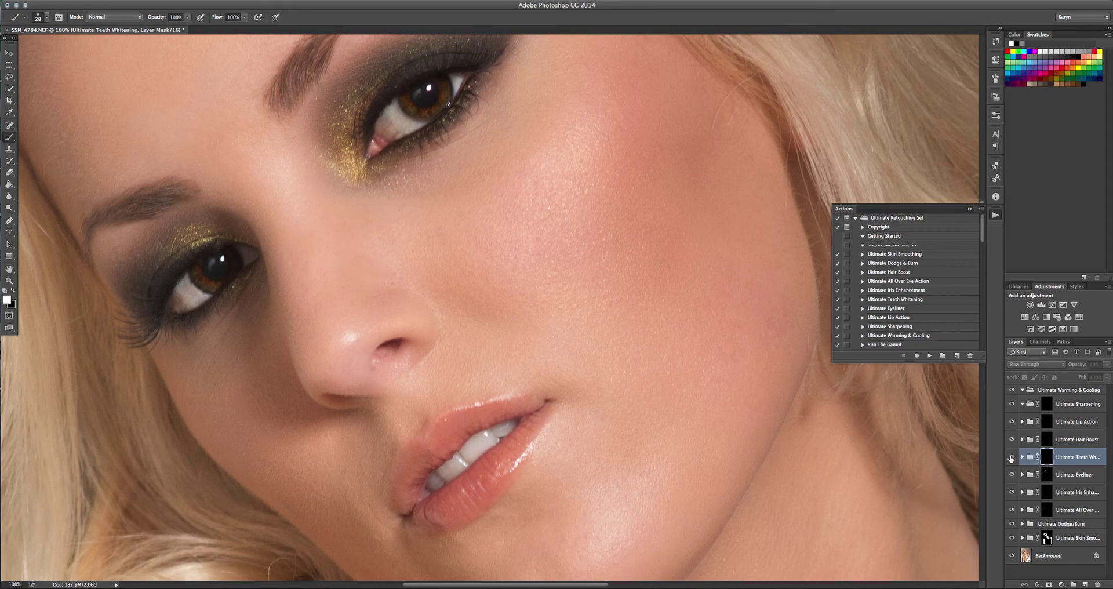
pyautogui.click(1010, 458)
pyautogui.click(1022, 457)
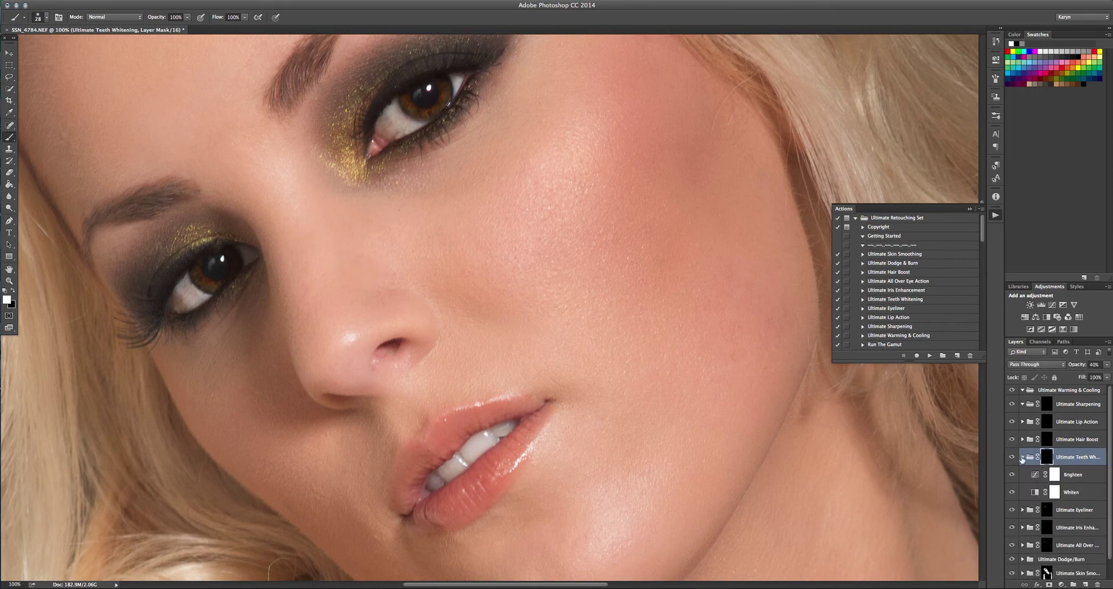
pyautogui.click(1073, 478)
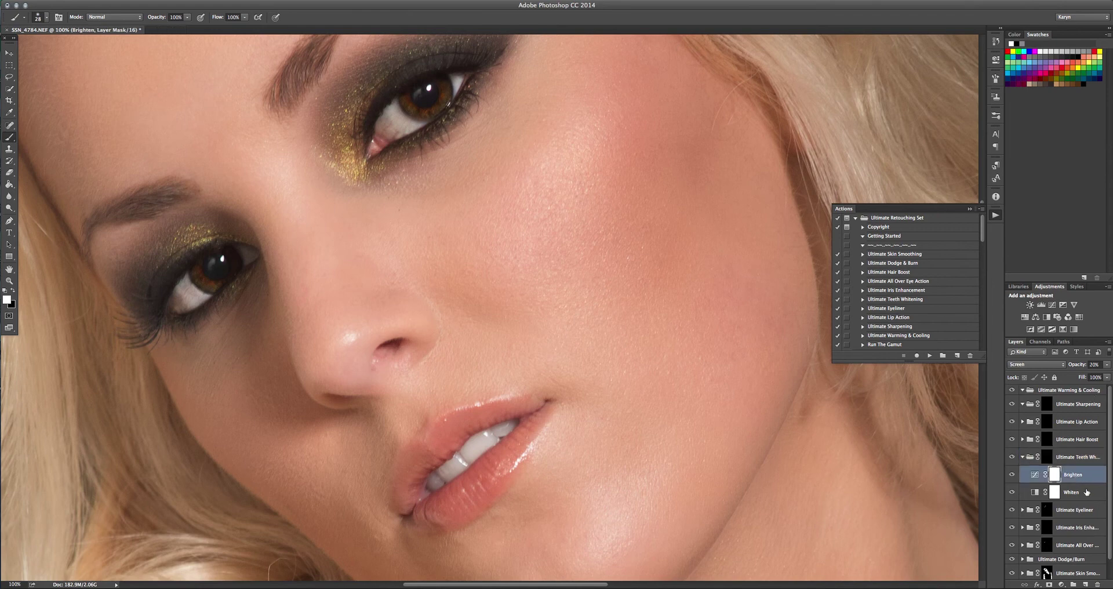
pyautogui.click(1086, 493)
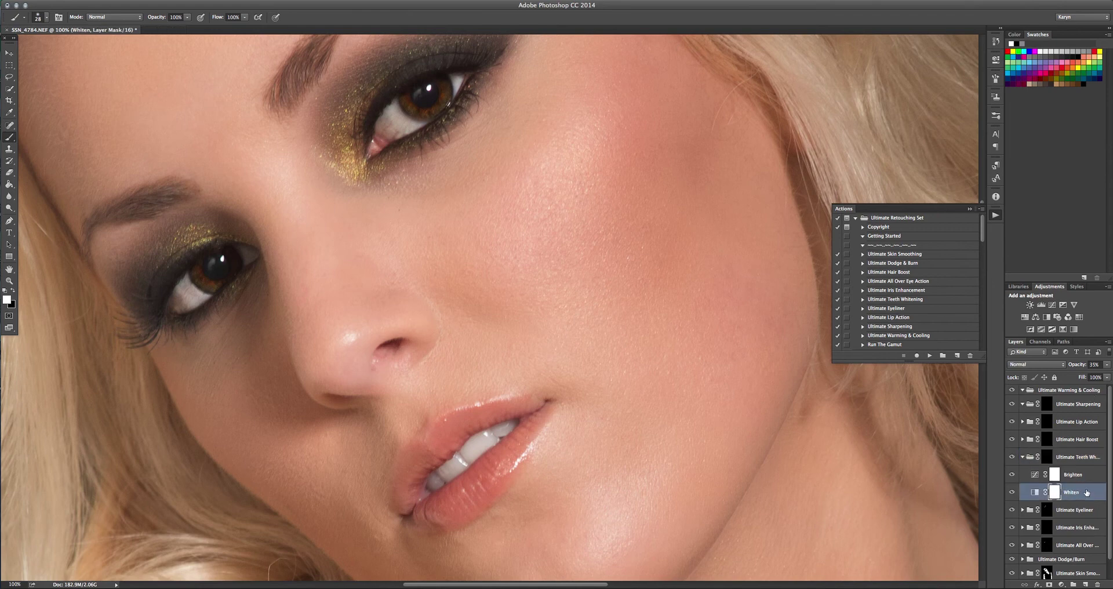
pyautogui.click(1023, 457)
# - Paint white over the hair at the crown and both sides of the face on the Ultimate Hair Boost mask with a 300 px brush
pyautogui.click(1062, 442)
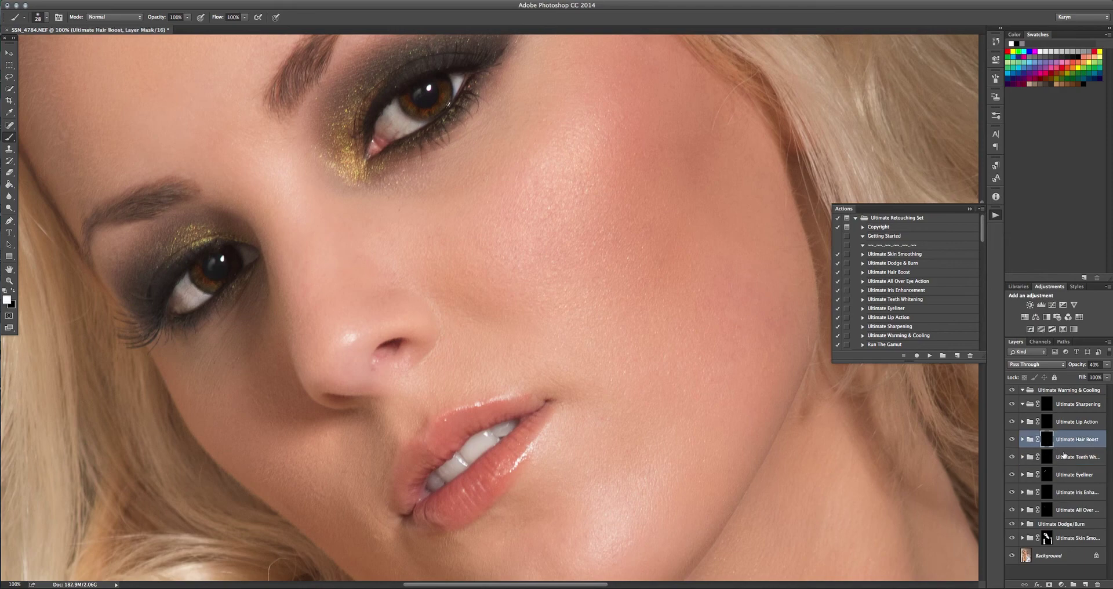
pyautogui.press('super+0')
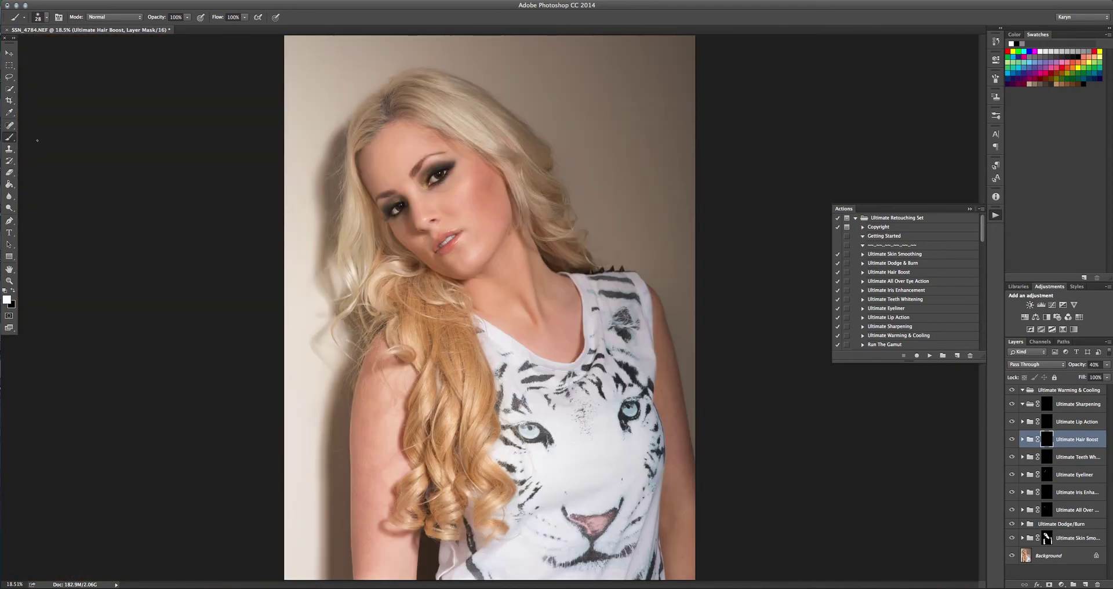
pyautogui.click(49, 20)
pyautogui.moveTo(61, 44); pyautogui.dragTo(87, 45)
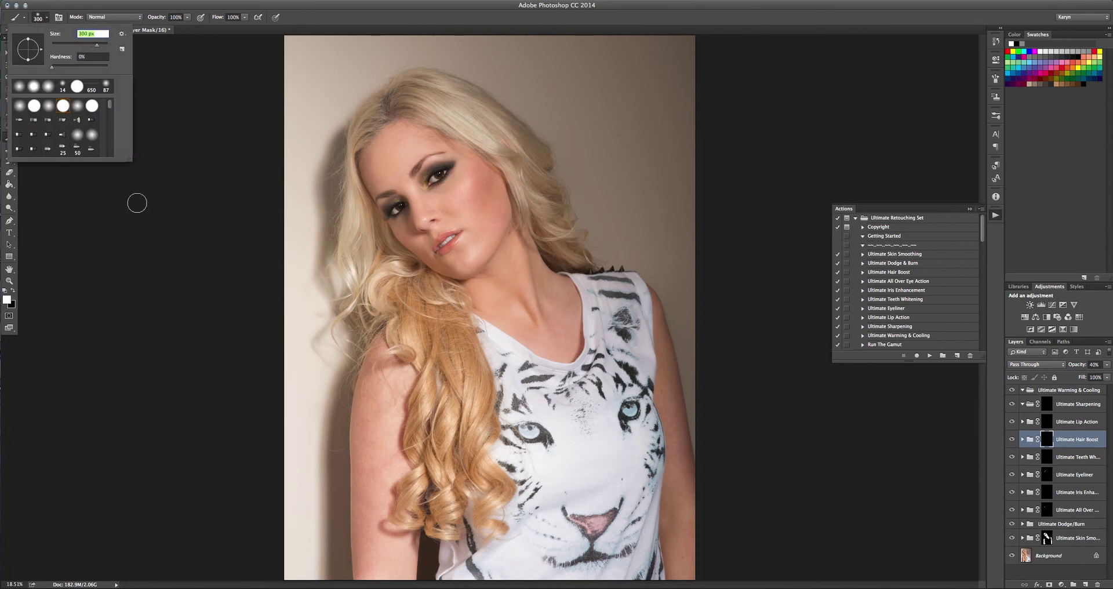
pyautogui.press('Return')
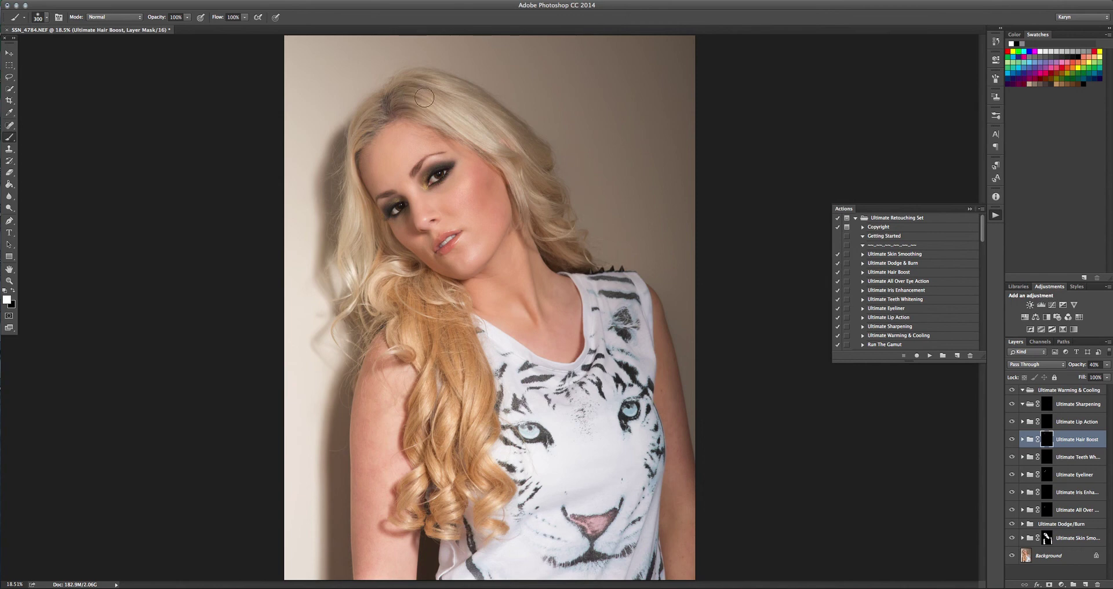
pyautogui.click(47, 19)
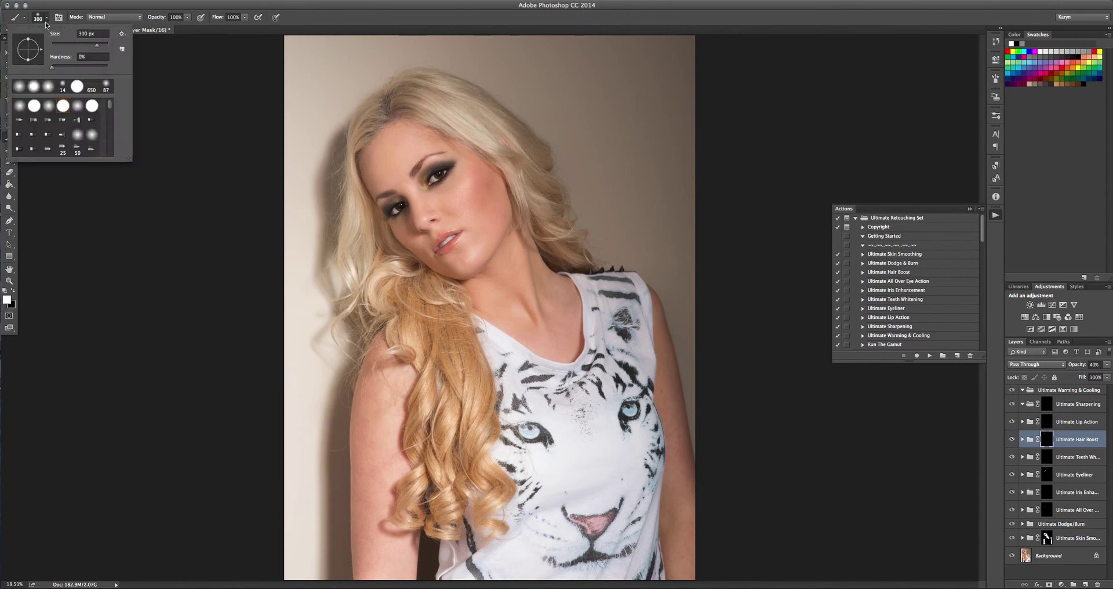
pyautogui.press('Return')
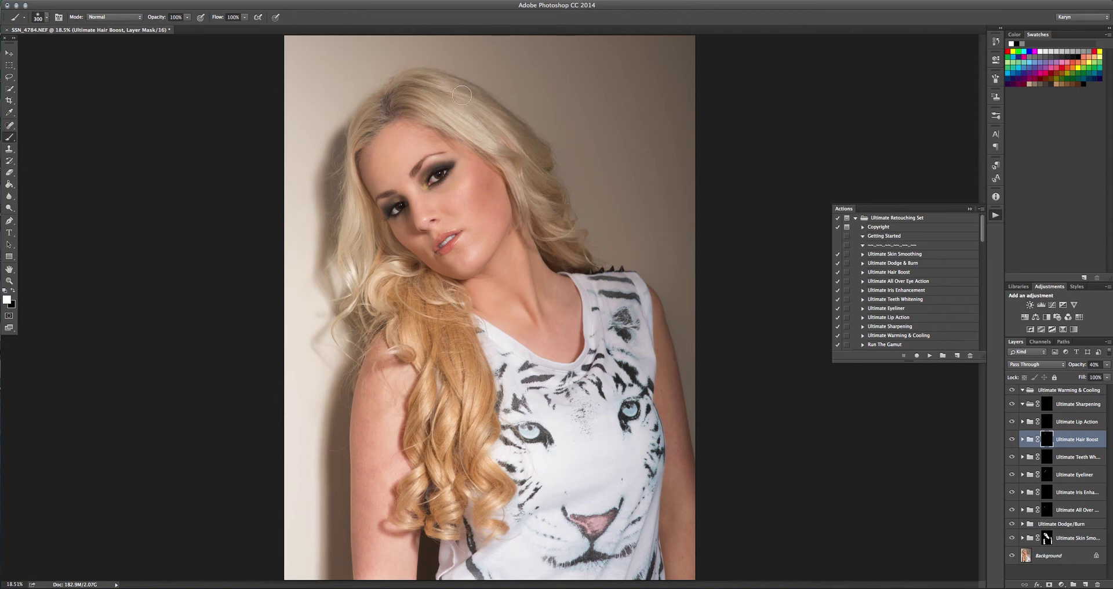
pyautogui.moveTo(567, 250)
pyautogui.mouseDown()
pyautogui.moveTo(586, 265)
pyautogui.moveTo(571, 261)
pyautogui.moveTo(535, 165)
pyautogui.moveTo(517, 152)
pyautogui.mouseUp()
pyautogui.moveTo(415, 84)
pyautogui.mouseDown()
pyautogui.moveTo(378, 109)
pyautogui.moveTo(364, 139)
pyautogui.moveTo(361, 228)
pyautogui.mouseUp()
# - Paint the long curls and remaining side hair in white on the Ultimate Hair Boost mask with a 428 px brush
pyautogui.click(48, 20)
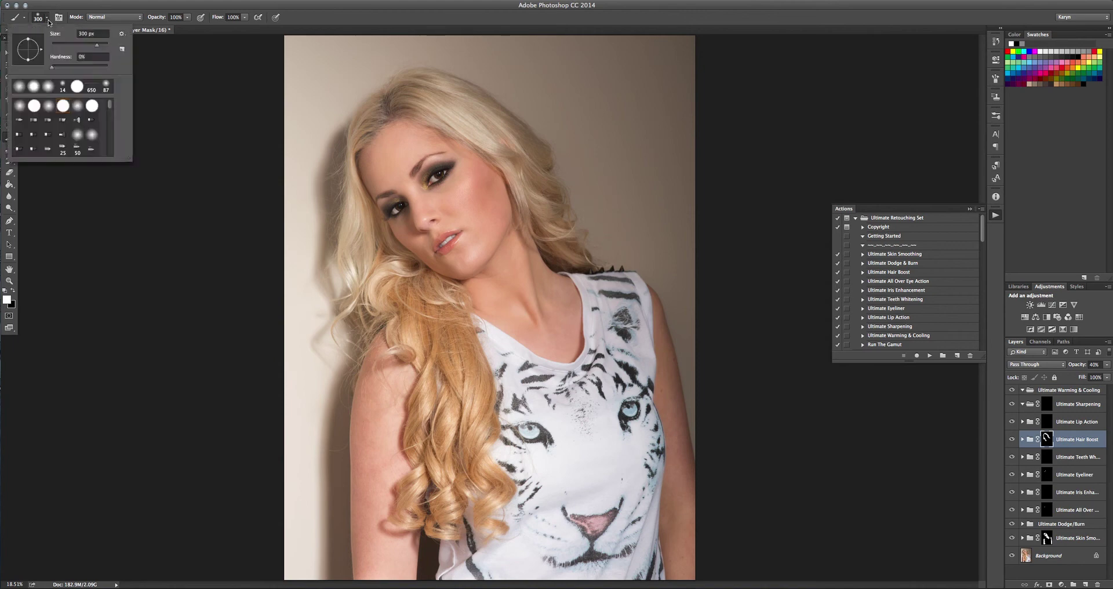
pyautogui.moveTo(82, 49); pyautogui.dragTo(100, 46)
pyautogui.click(479, 371)
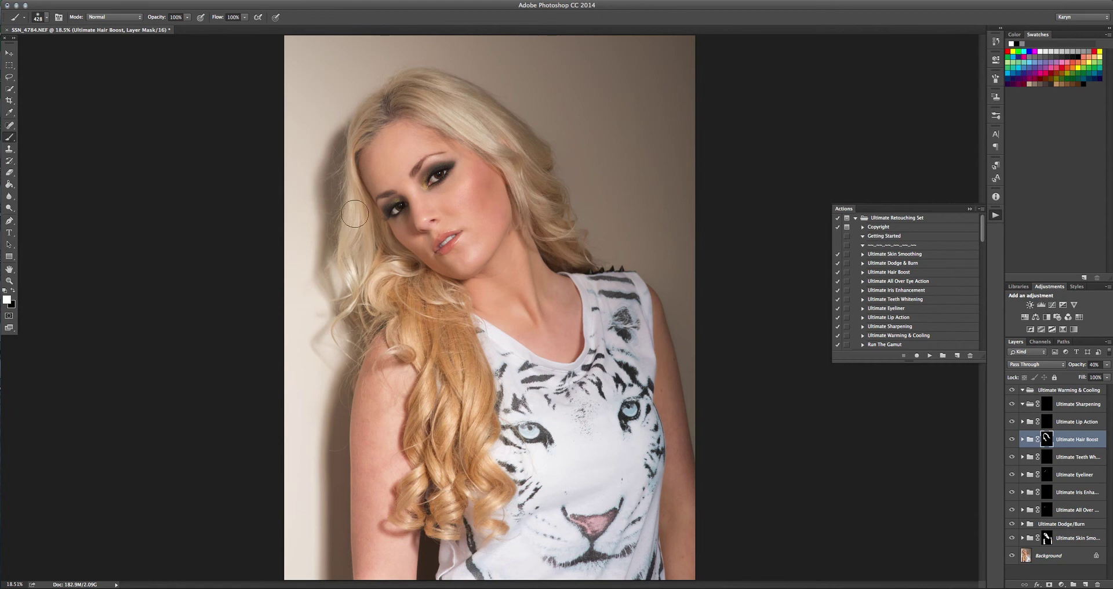
pyautogui.moveTo(355, 213); pyautogui.dragTo(359, 222)
# - Compare the hair with the Ultimate Hair Boost group hidden and shown at 100% opacity, and set the group's opacity to 60%
pyautogui.moveTo(1106, 364); pyautogui.dragTo(1104, 376)
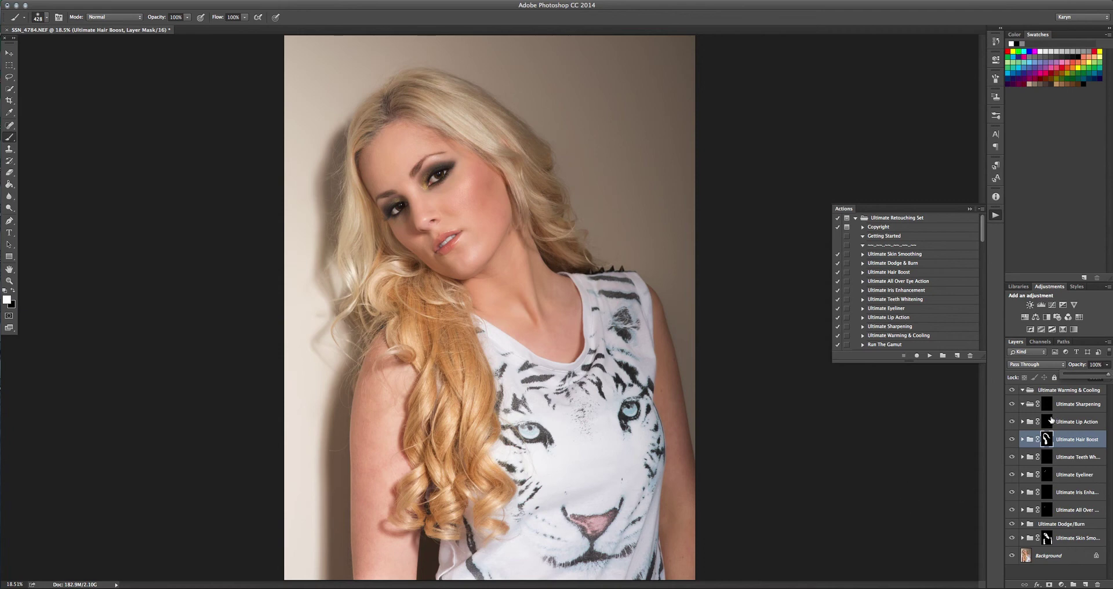
pyautogui.click(1012, 439)
pyautogui.click(1011, 439)
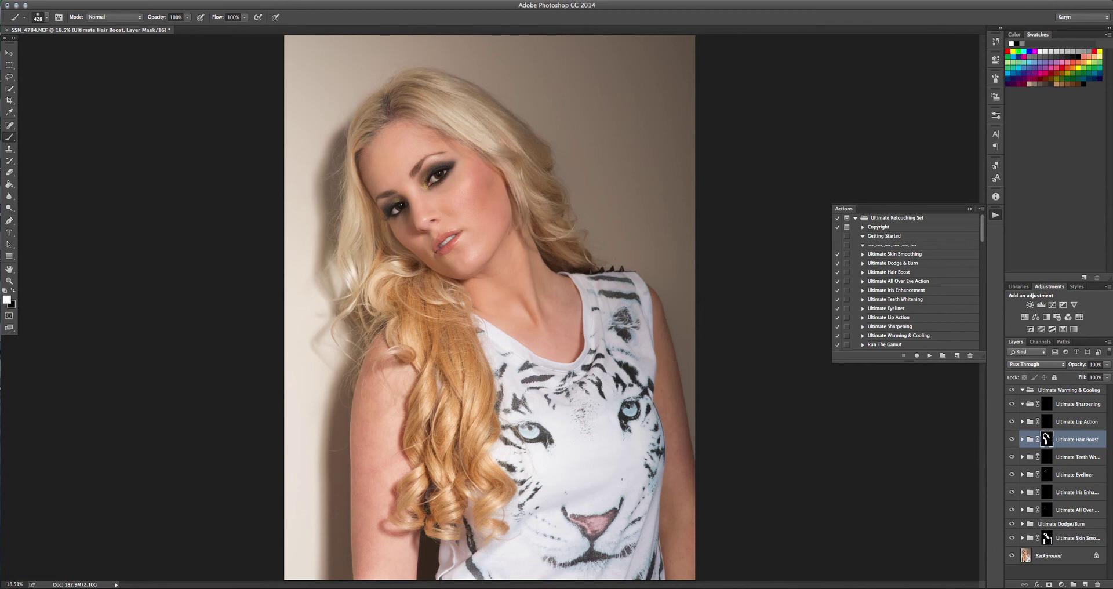
pyautogui.click(1097, 364)
pyautogui.write('60')
pyautogui.press('Return')
# - Paint white over the upper and lower lips on the Ultimate Lip Action mask with a 49 px brush
pyautogui.click(1080, 427)
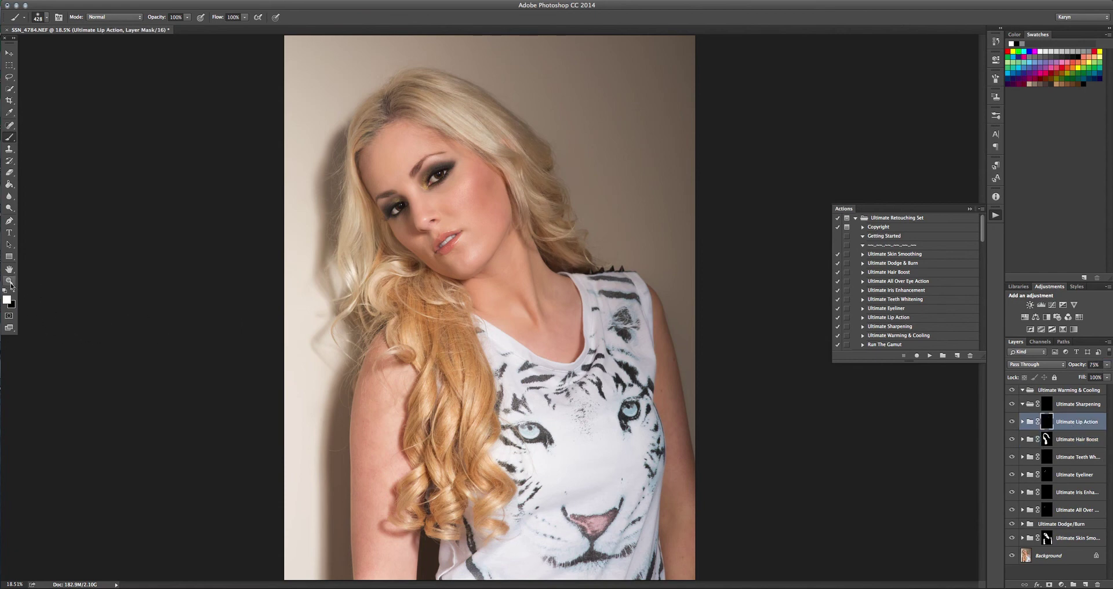
pyautogui.click(10, 281)
pyautogui.click(456, 253)
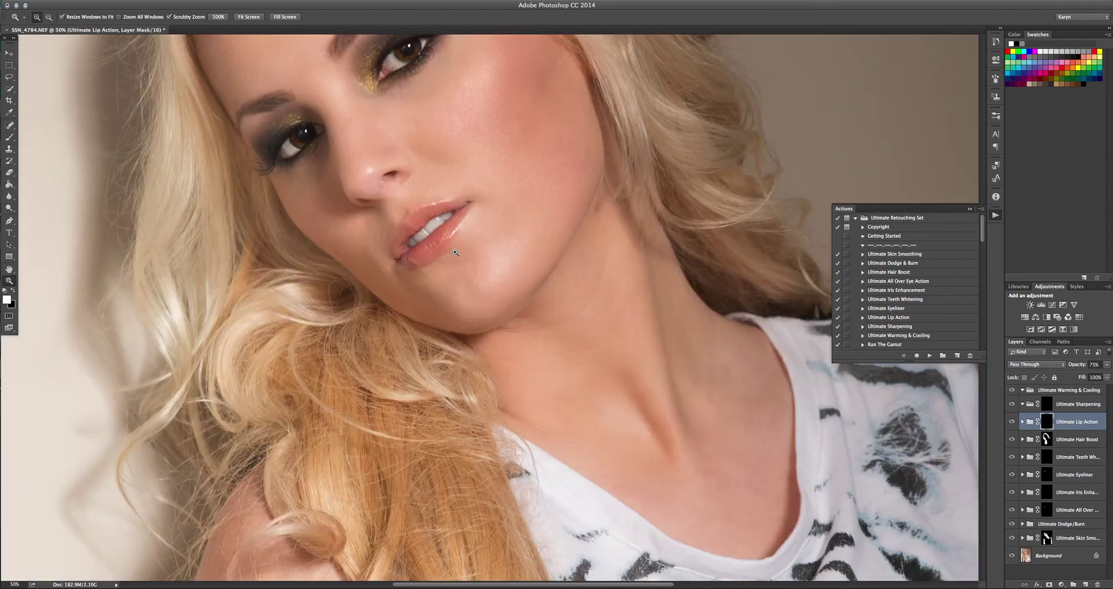
pyautogui.click(456, 253)
pyautogui.press('b')
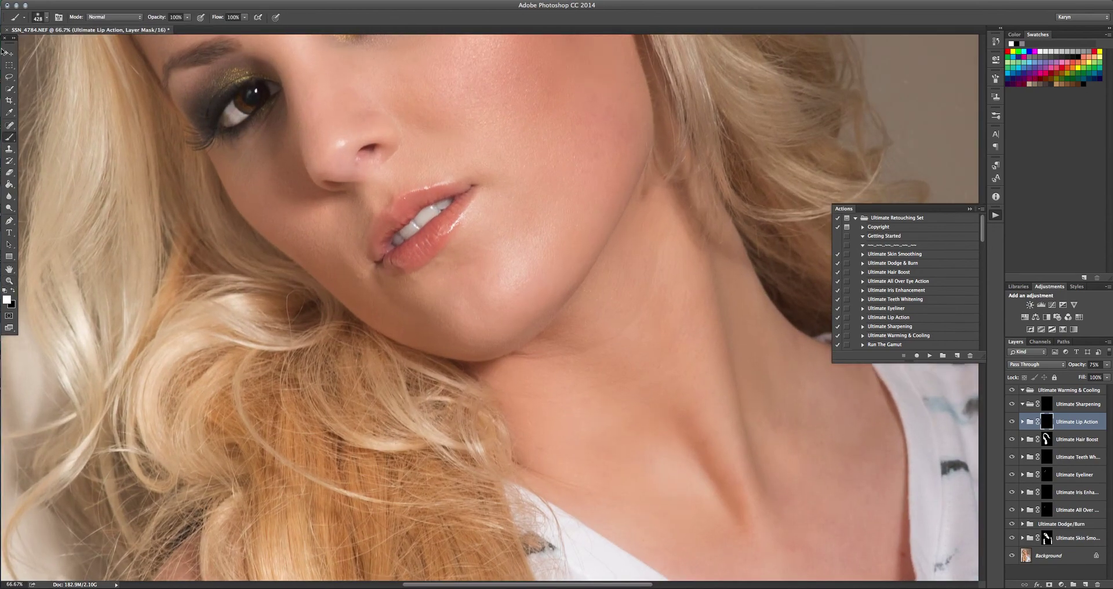
pyautogui.click(46, 22)
pyautogui.moveTo(70, 46); pyautogui.dragTo(65, 46)
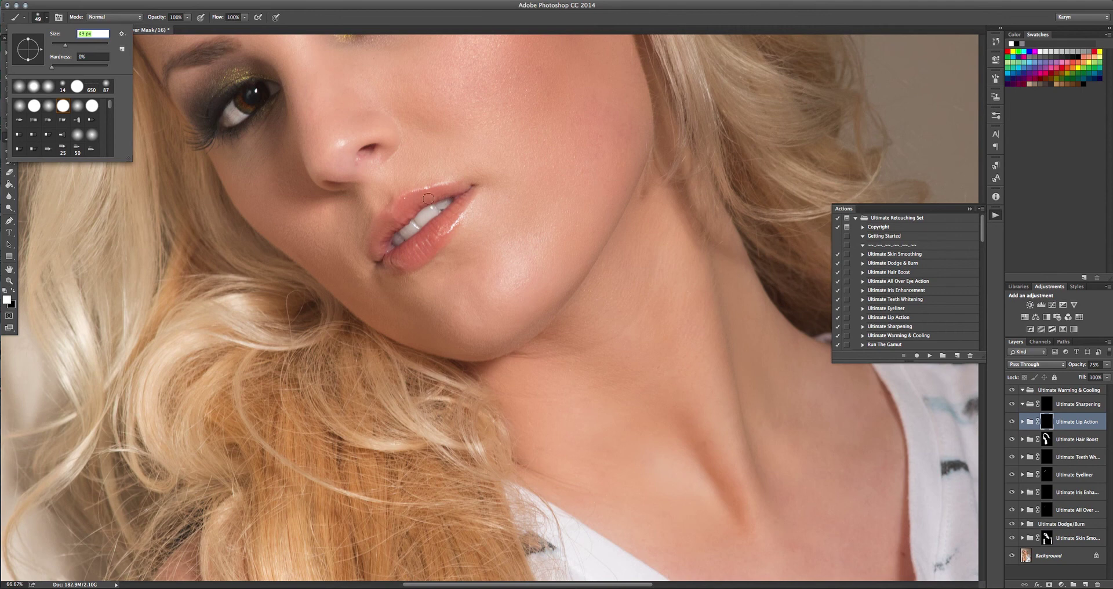
pyautogui.click(410, 206)
pyautogui.moveTo(410, 207)
pyautogui.mouseDown()
pyautogui.moveTo(465, 189)
pyautogui.moveTo(444, 230)
pyautogui.moveTo(451, 222)
pyautogui.moveTo(400, 258)
pyautogui.moveTo(436, 240)
pyautogui.moveTo(385, 262)
pyautogui.moveTo(435, 244)
pyautogui.moveTo(462, 192)
pyautogui.moveTo(421, 198)
pyautogui.moveTo(376, 235)
pyautogui.moveTo(388, 219)
pyautogui.moveTo(380, 258)
pyautogui.moveTo(406, 204)
pyautogui.moveTo(382, 239)
pyautogui.moveTo(390, 260)
pyautogui.moveTo(462, 207)
pyautogui.mouseUp()
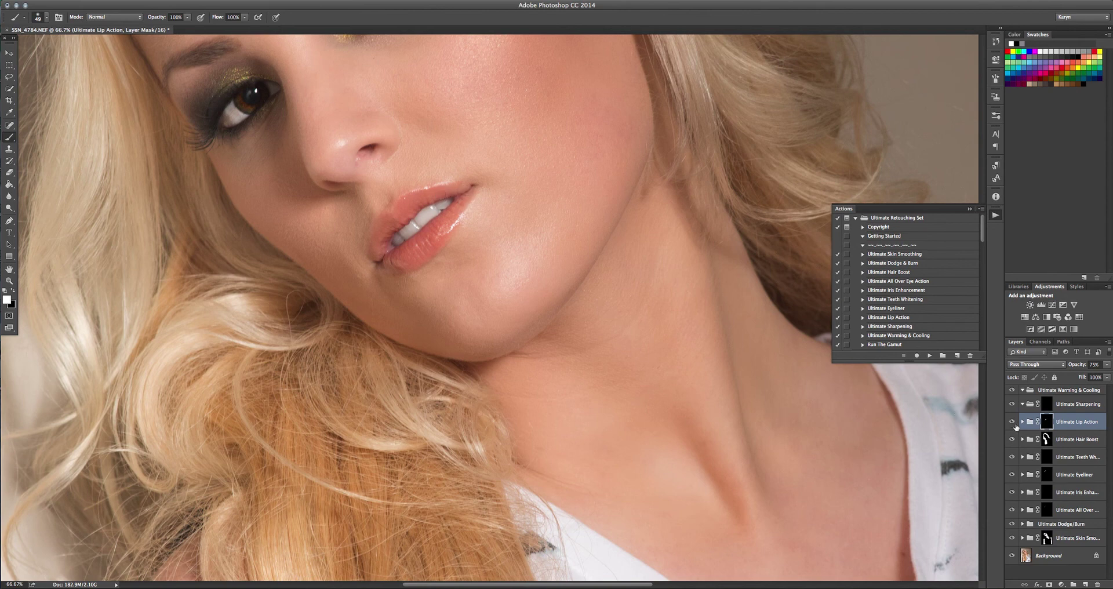
# - Set the opacity of the Hue/Saturation layer inside Ultimate Lip Action to 81%, comparing the lips with the group hidden and shown
pyautogui.click(1012, 423)
pyautogui.click(1012, 422)
pyautogui.click(1024, 423)
pyautogui.click(1085, 445)
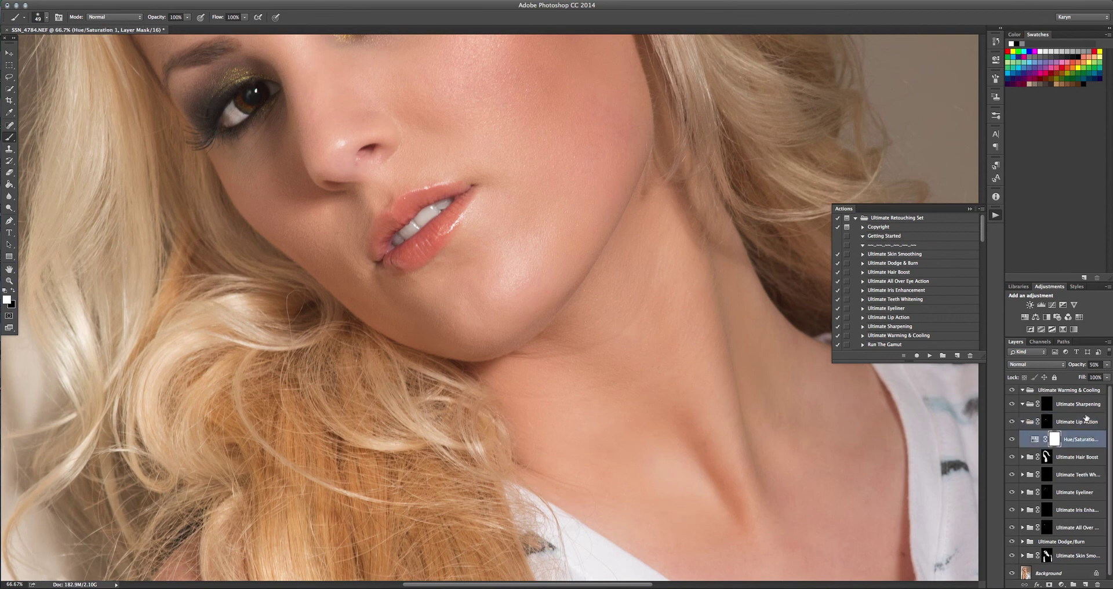
pyautogui.moveTo(1103, 367); pyautogui.dragTo(1101, 377)
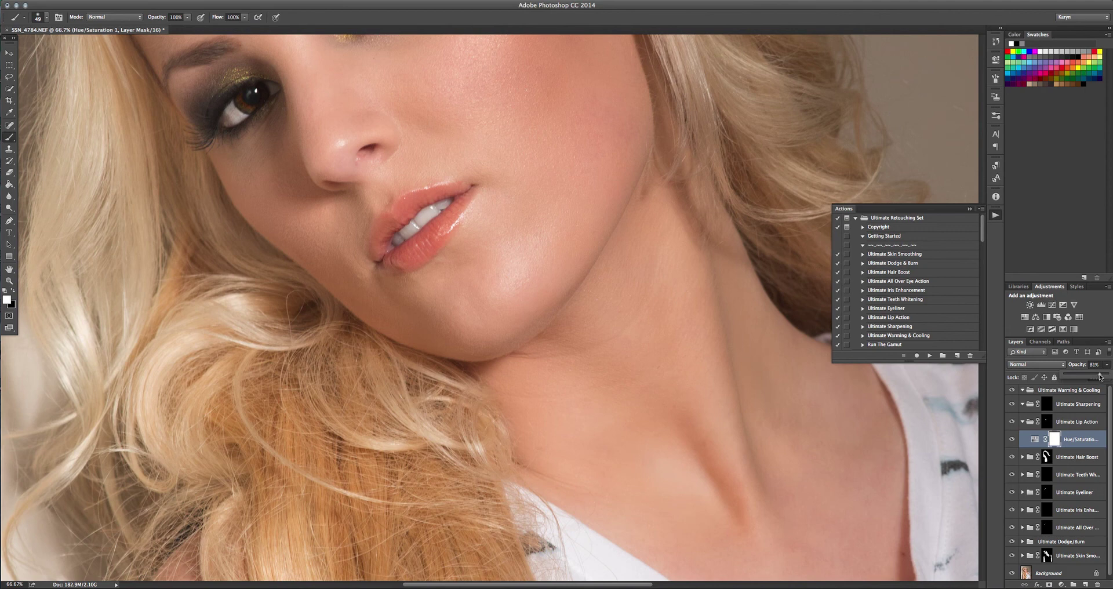
pyautogui.click(1023, 422)
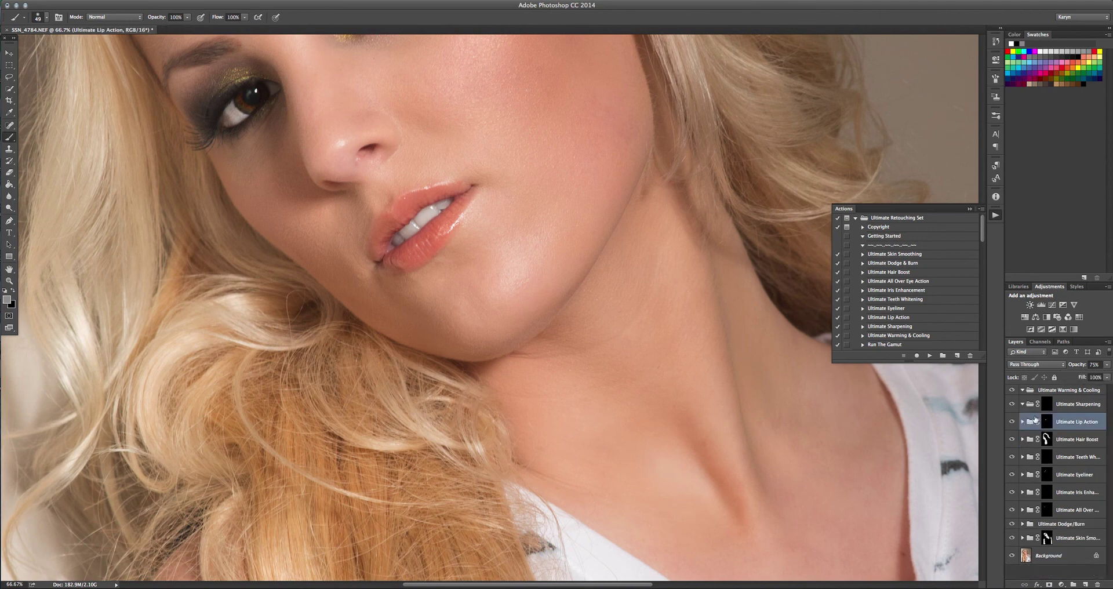
pyautogui.click(1011, 422)
pyautogui.click(1011, 422)
# - Paint white over the eyes on the Ultimate Sharpening mask with a slightly larger soft brush
pyautogui.scroll(2, 926, 423)
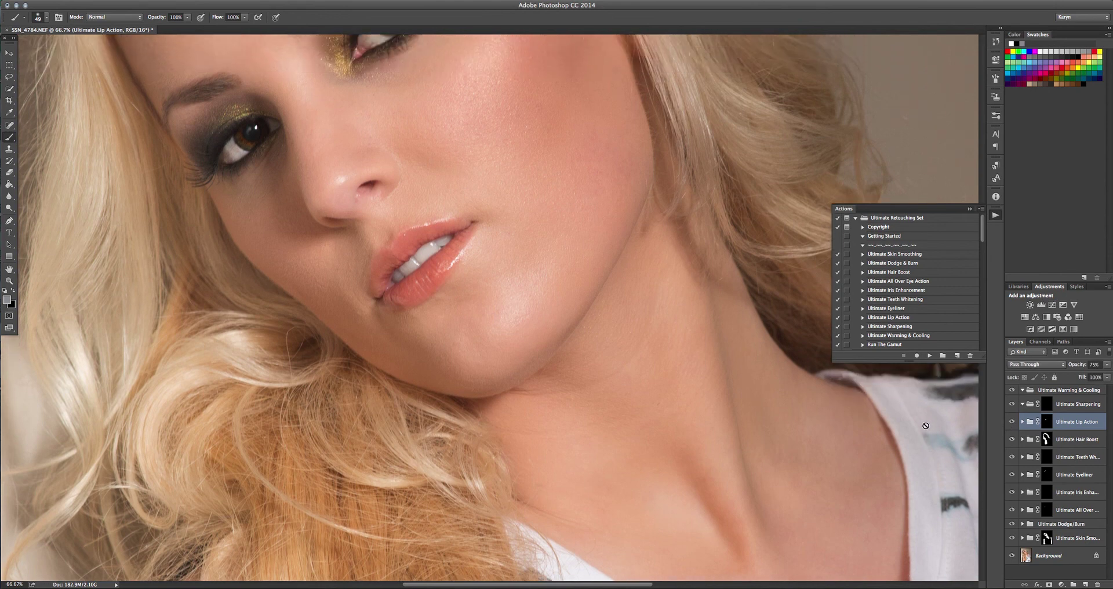
pyautogui.click(1071, 405)
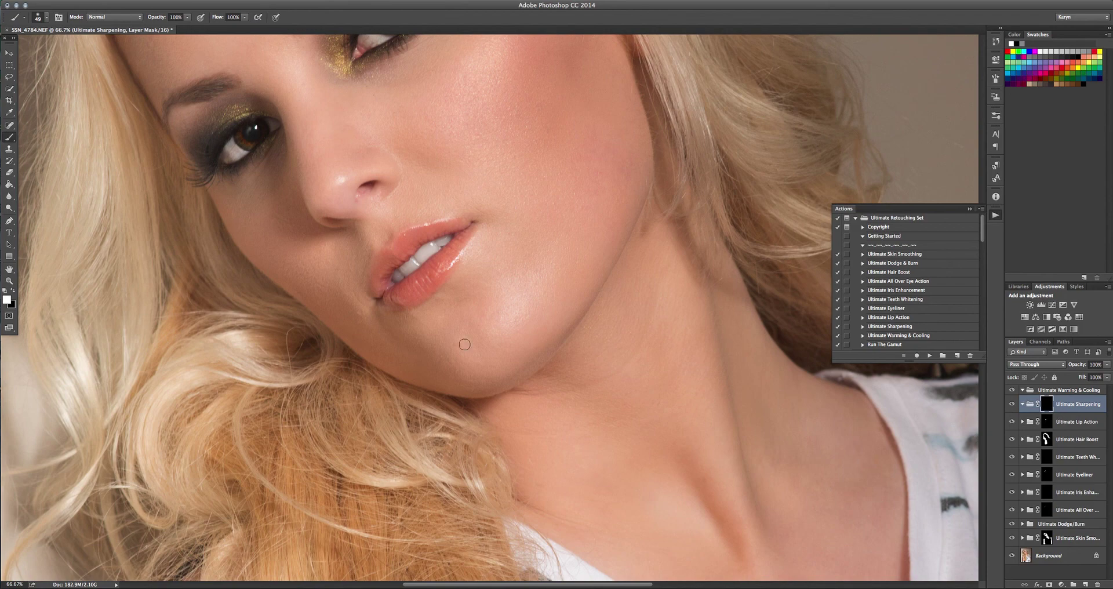
pyautogui.scroll(5, 458, 348)
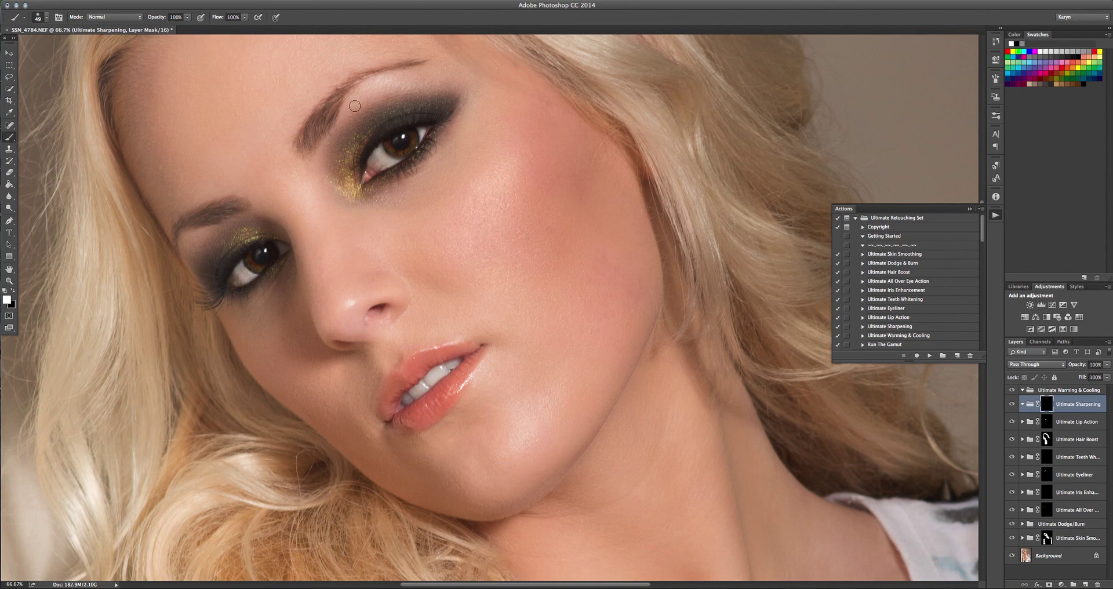
pyautogui.click(47, 17)
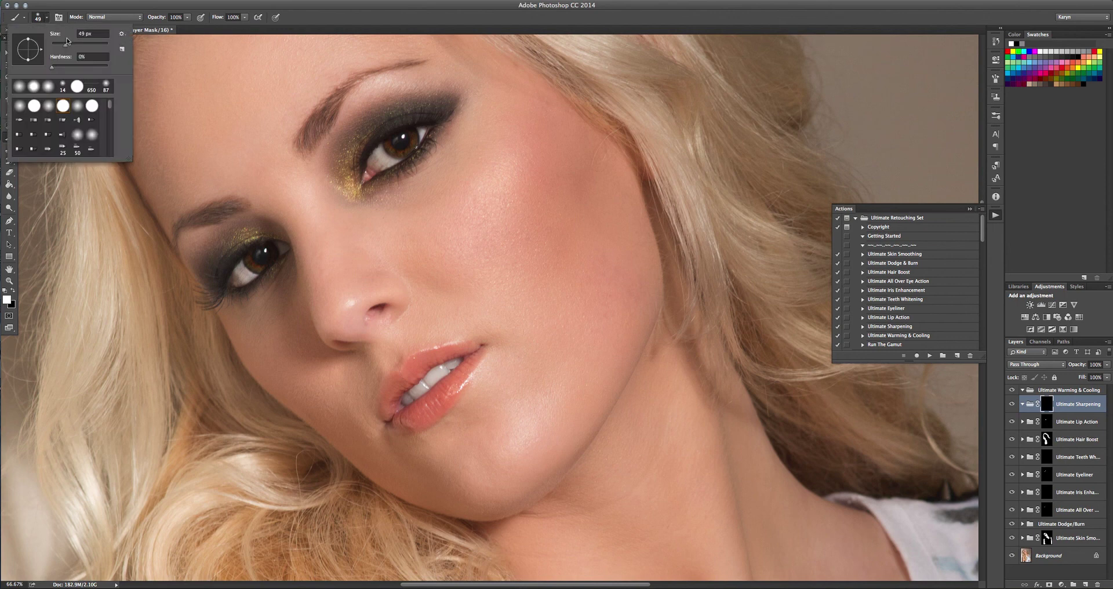
pyautogui.moveTo(68, 45); pyautogui.dragTo(76, 45)
pyautogui.moveTo(406, 163)
pyautogui.mouseDown()
pyautogui.moveTo(425, 130)
pyautogui.moveTo(388, 139)
pyautogui.moveTo(364, 177)
pyautogui.mouseUp()
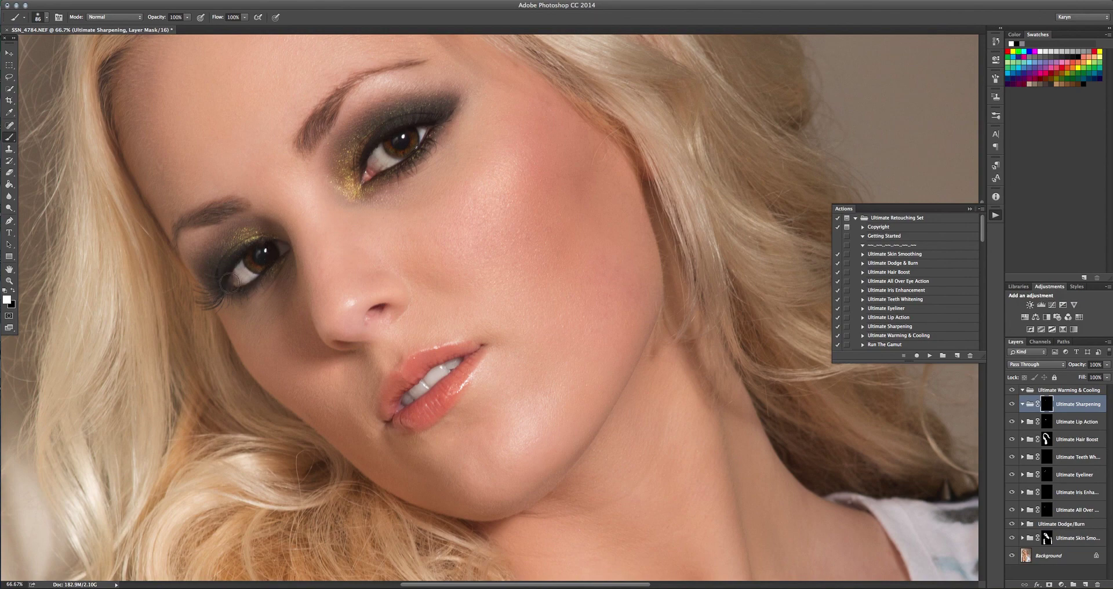
pyautogui.hscroll(-2, 350, 192)
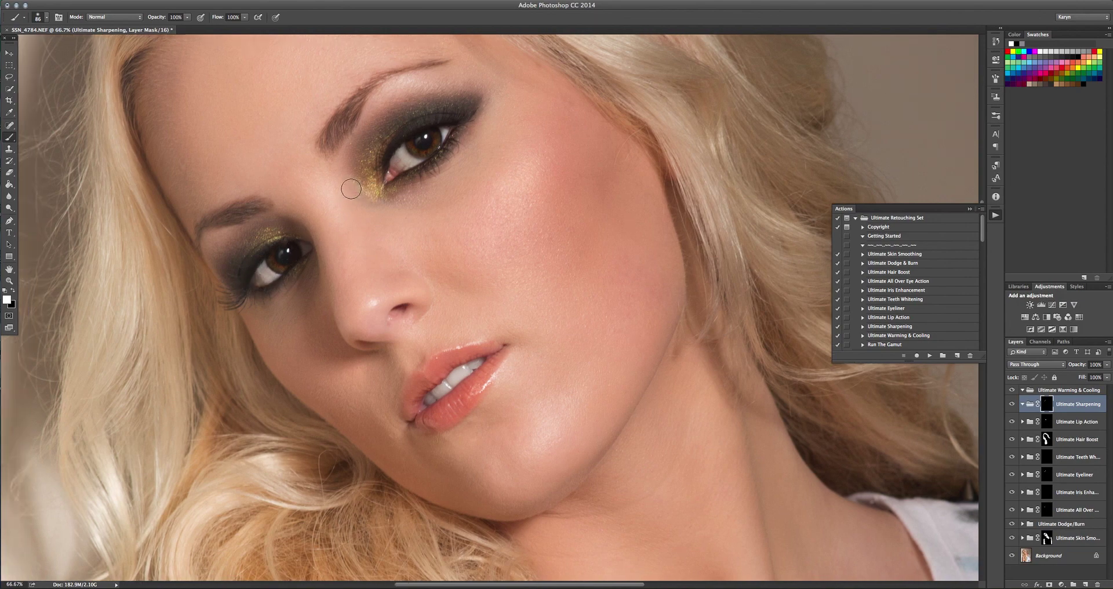
# - Compare the portrait with the Ultimate Sharpening group hidden and shown, both in full view and zoomed in on the face
pyautogui.press('super+0')
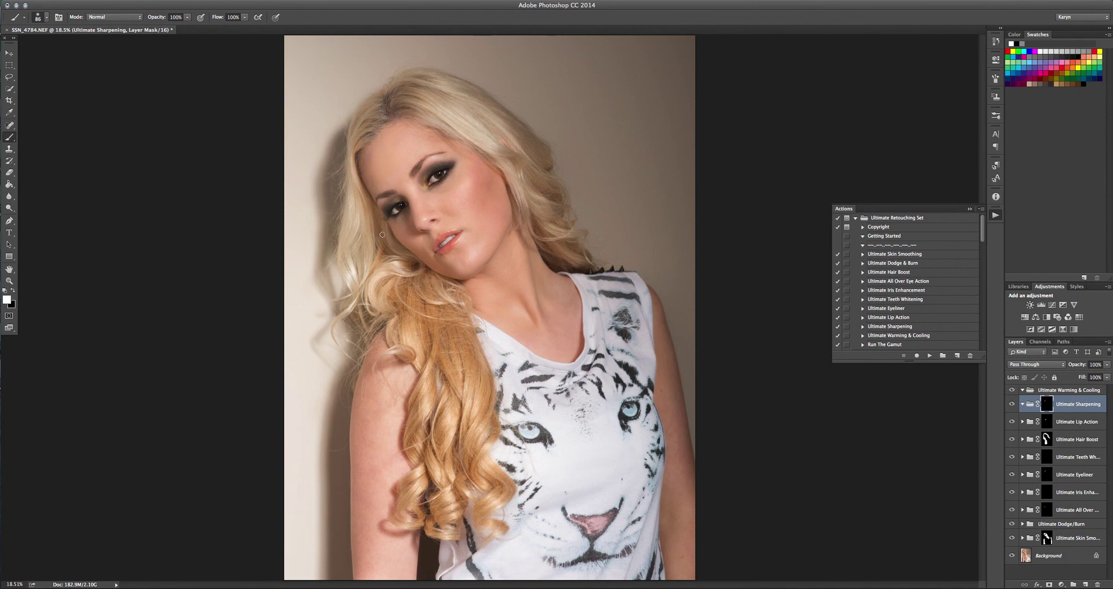
pyautogui.click(1012, 404)
pyautogui.click(1012, 404)
pyautogui.press('z')
pyautogui.click(403, 180)
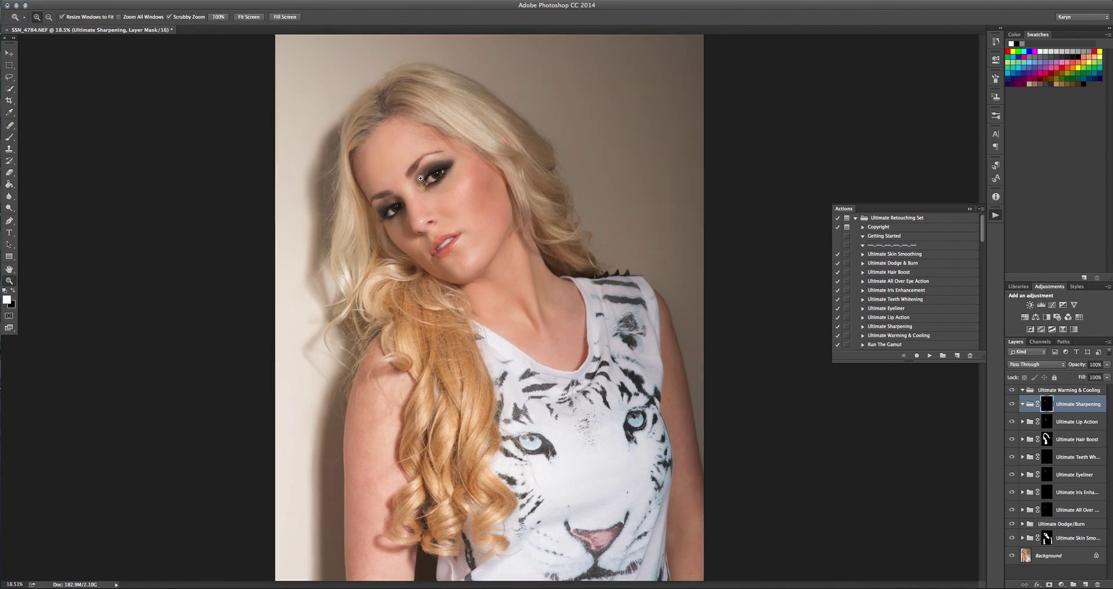
pyautogui.click(402, 180)
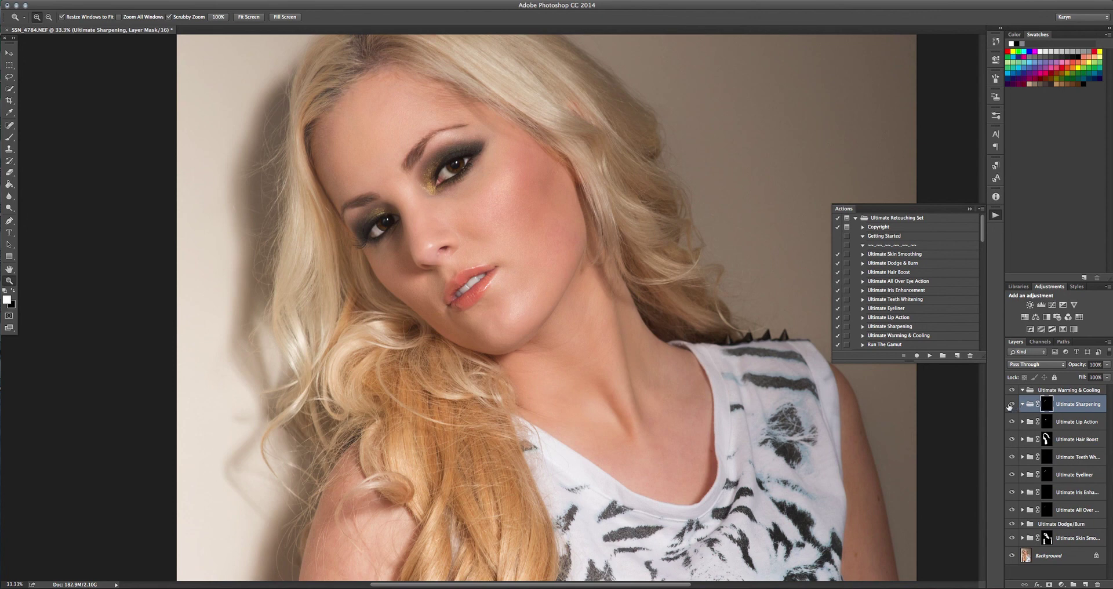
pyautogui.click(1012, 405)
pyautogui.click(1011, 405)
# - Expand the Ultimate Warming & Cooling group, target the Warming group's mask, and set the brush size to 300 px
pyautogui.click(1036, 391)
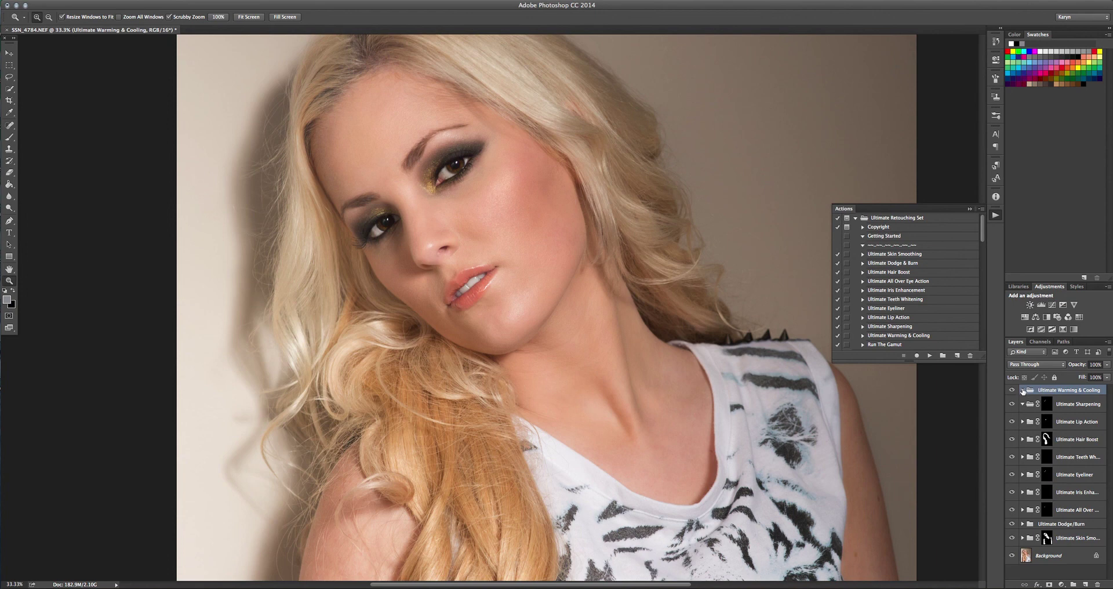
pyautogui.click(1023, 391)
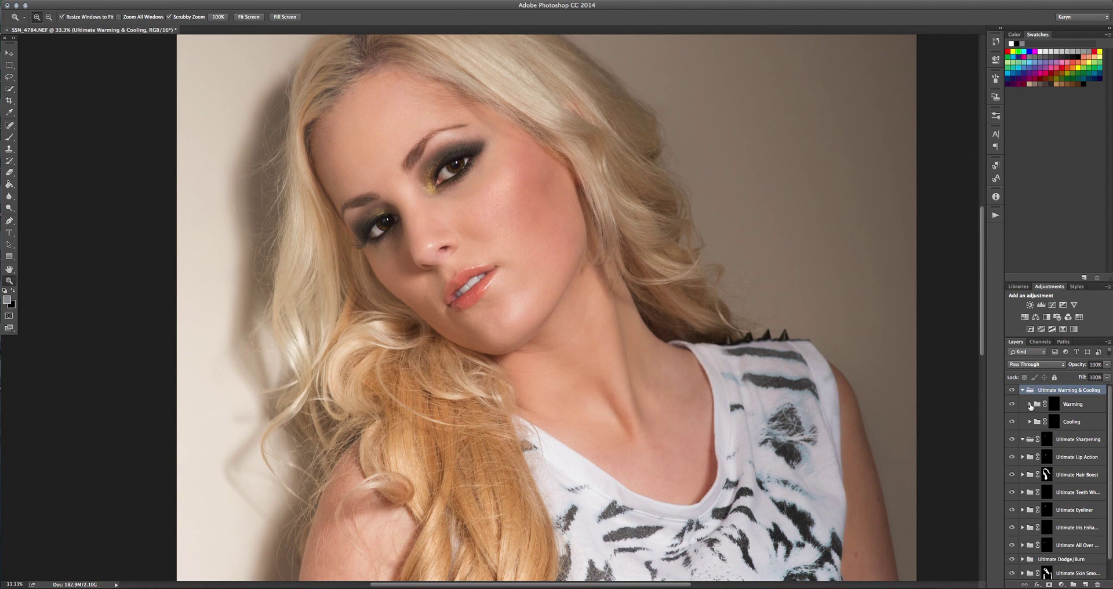
pyautogui.click(1029, 404)
pyautogui.click(1029, 404)
pyautogui.click(1037, 398)
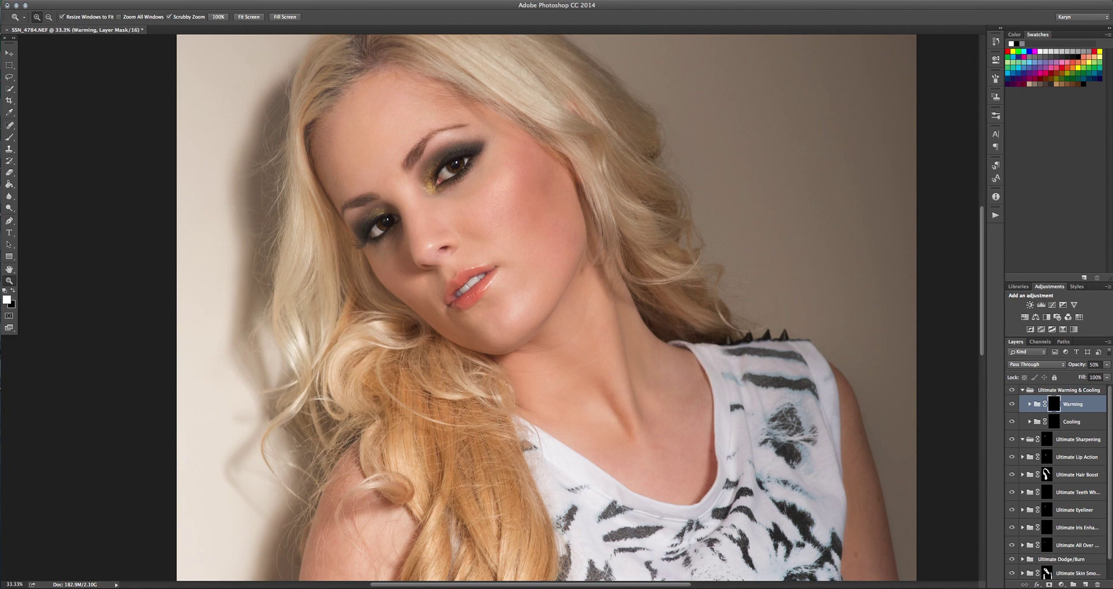
pyautogui.press('b')
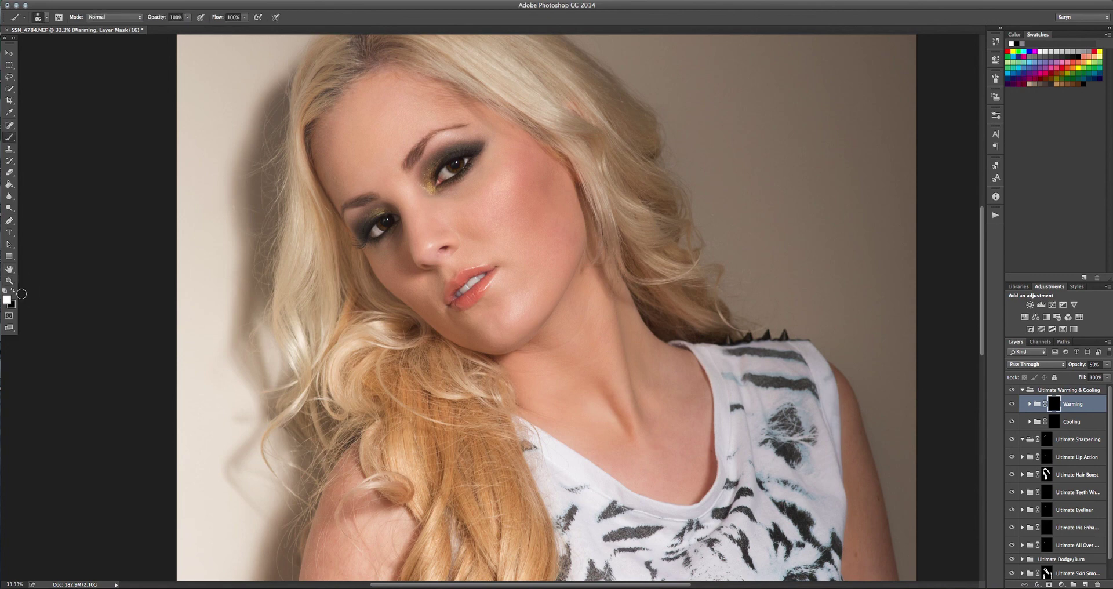
pyautogui.click(46, 18)
pyautogui.moveTo(81, 44); pyautogui.dragTo(97, 45)
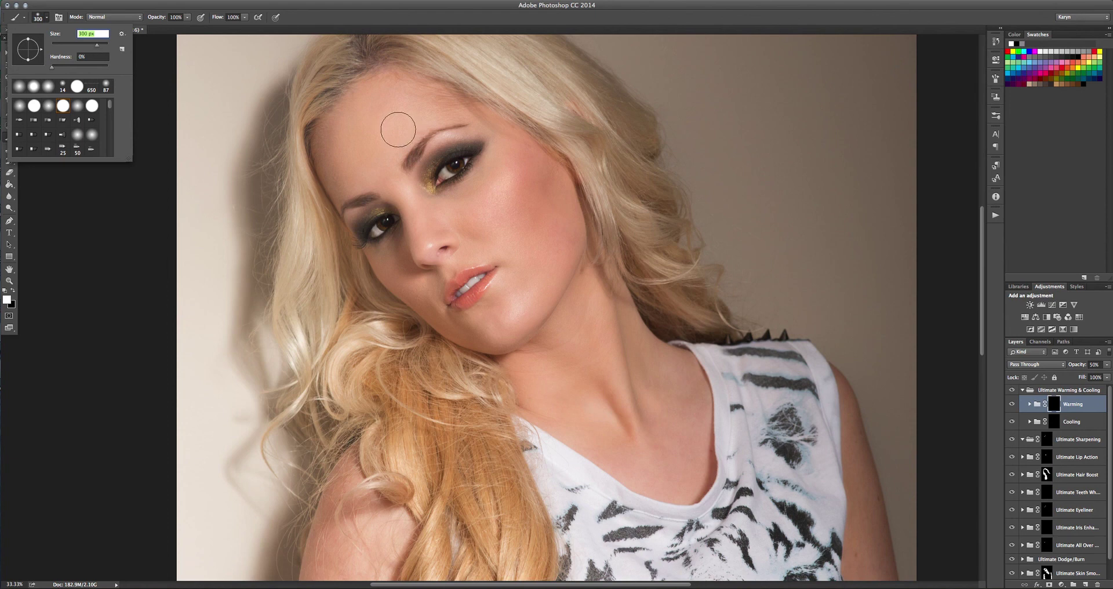
# - Try the Warming effect on the whole image by inverting its mask to white, and invert the mask back to black
pyautogui.press('super+i')
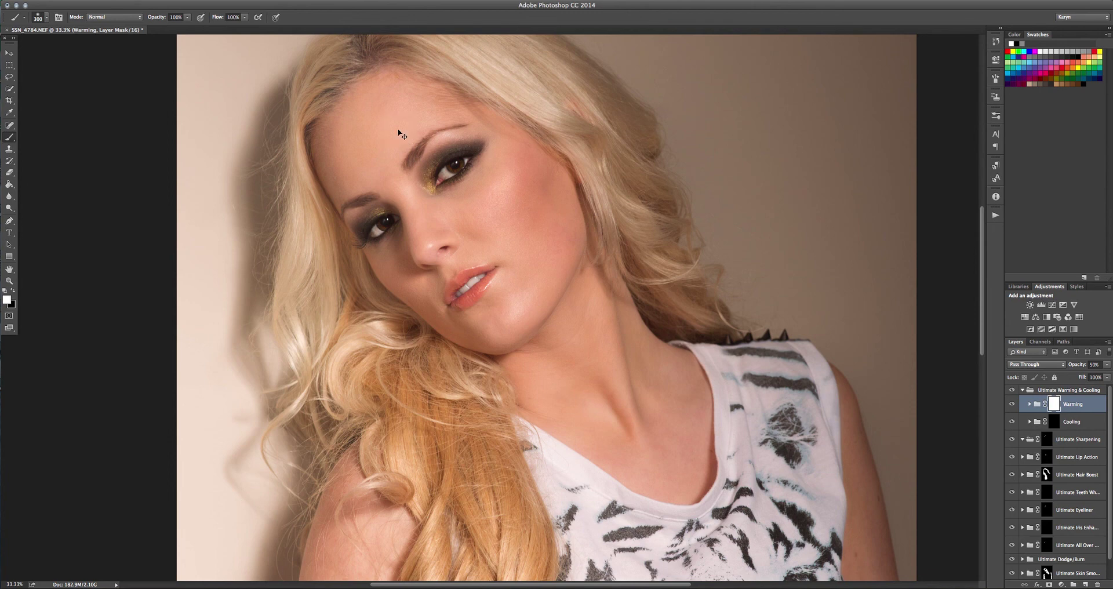
pyautogui.hotkey('ctrl', '0')
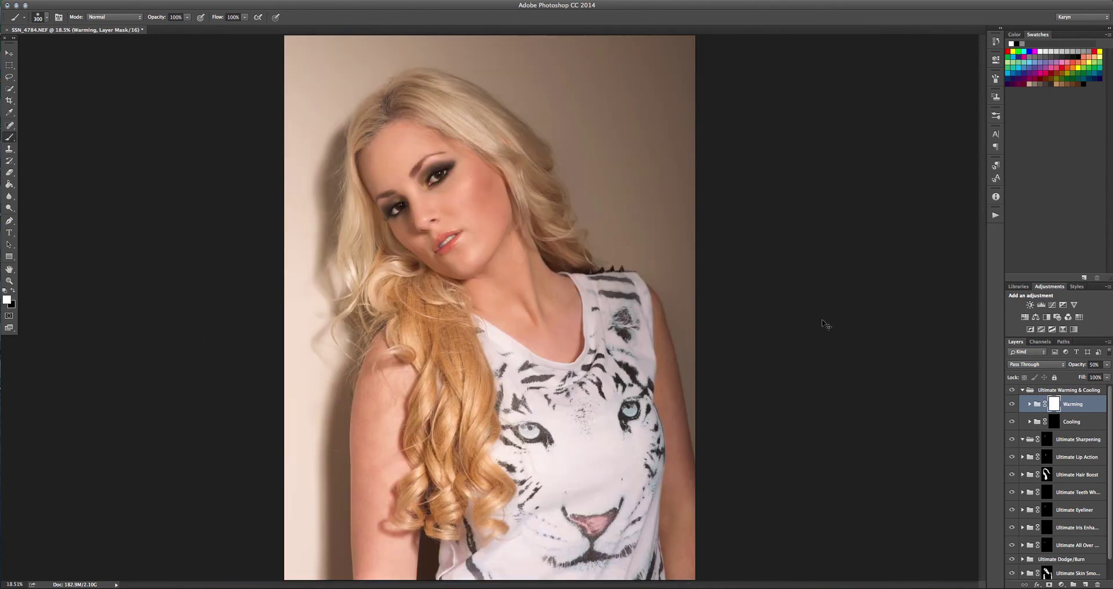
pyautogui.hotkey('ctrl', 'i')
# - Paint white over the face on the Warming mask, compare the effect, and leave the Warming group hidden
pyautogui.moveTo(382, 149)
pyautogui.mouseDown()
pyautogui.moveTo(406, 180)
pyautogui.moveTo(485, 212)
pyautogui.moveTo(502, 205)
pyautogui.moveTo(494, 200)
pyautogui.mouseUp()
pyautogui.click(1011, 405)
pyautogui.click(1011, 404)
# - Invert the Cooling group's mask to white, set the group's opacity to 28%, and hide it to compare the image
pyautogui.click(1054, 423)
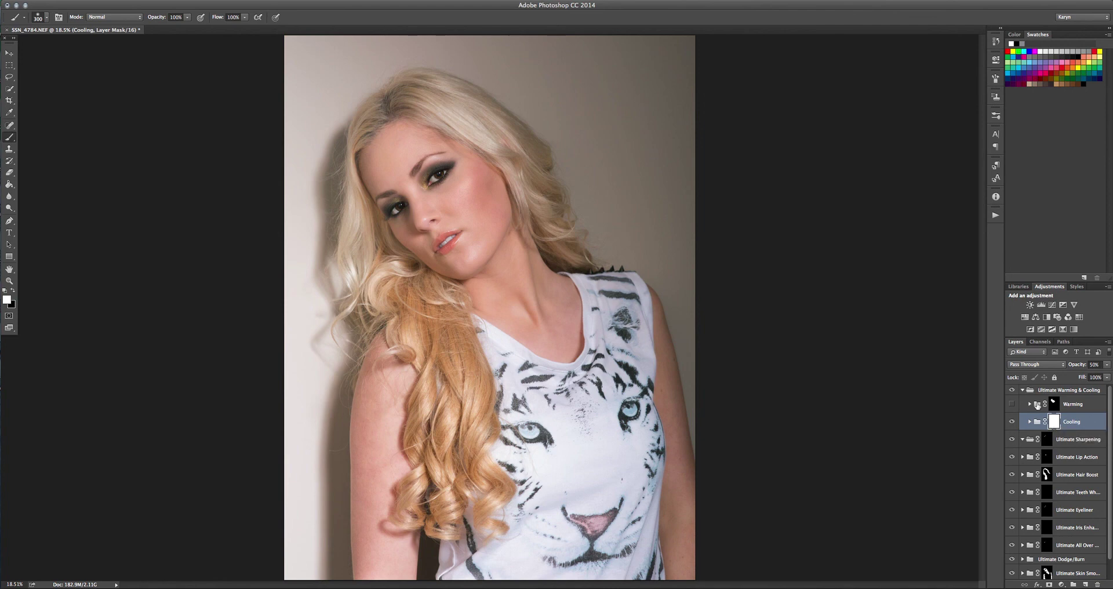
pyautogui.click(1107, 365)
pyautogui.moveTo(1090, 377); pyautogui.dragTo(1076, 376)
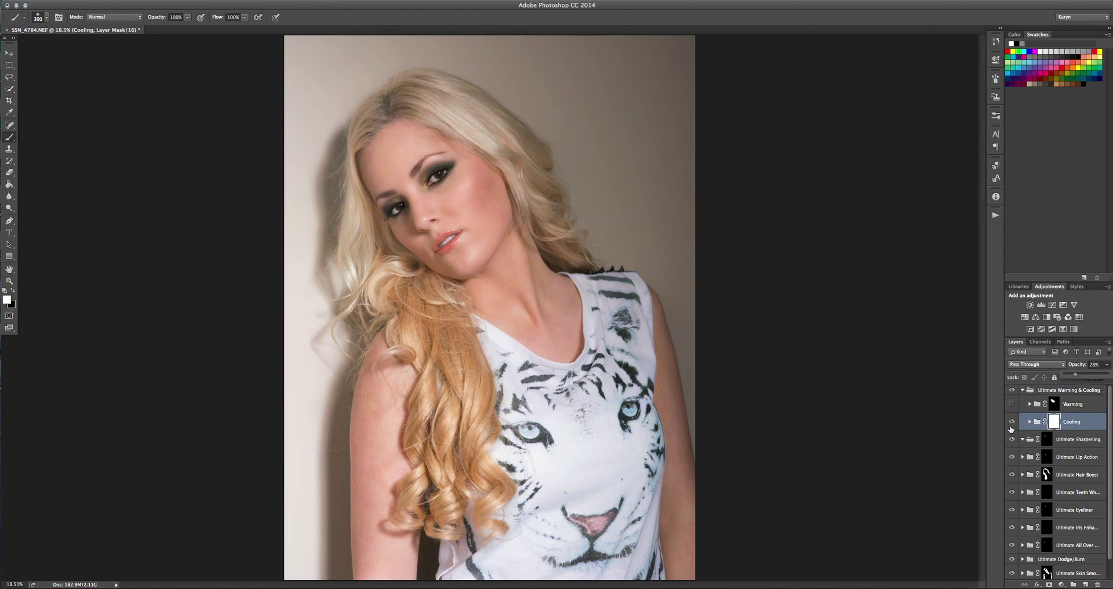
pyautogui.click(1011, 427)
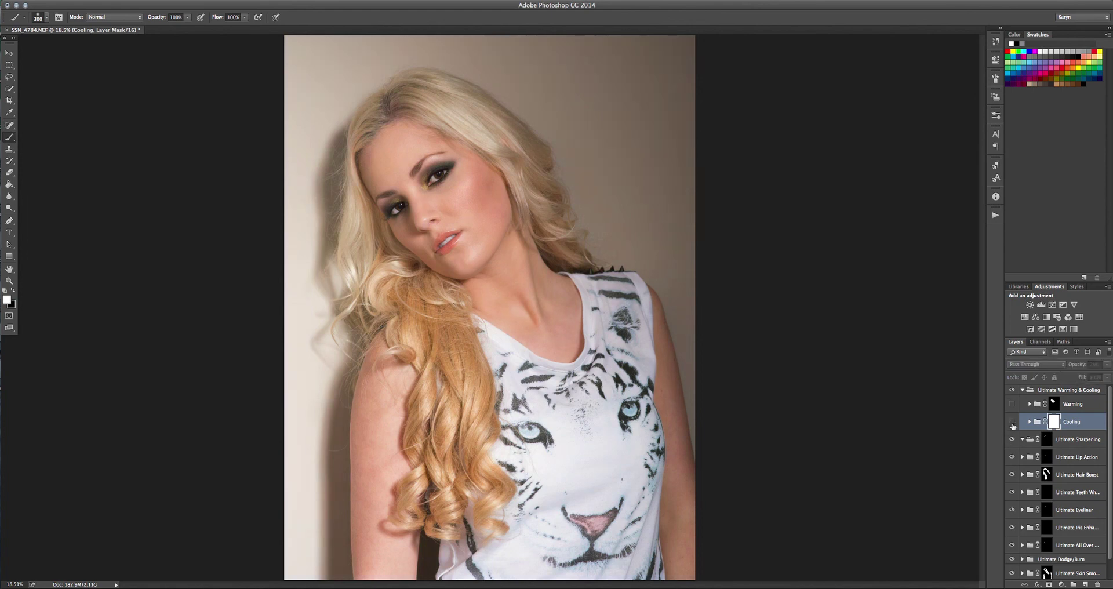